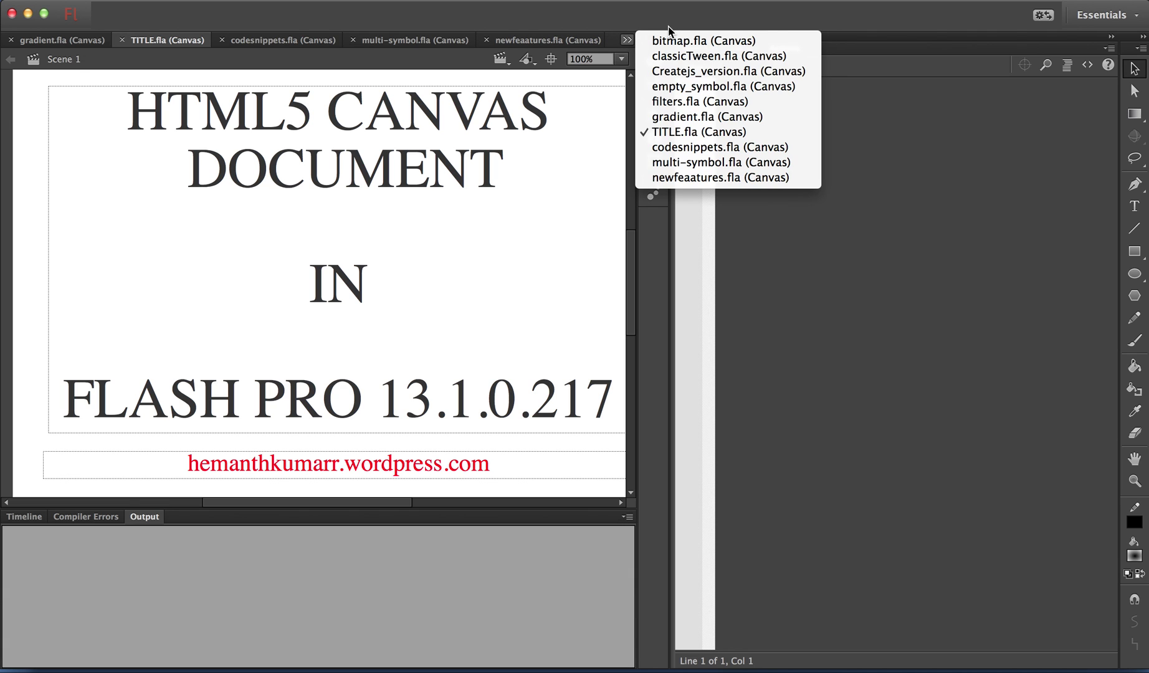
- Bring up codesnippets.fla and expand the CreateJS API's code snippets for HTML5 Canvas
left_click(686, 147)
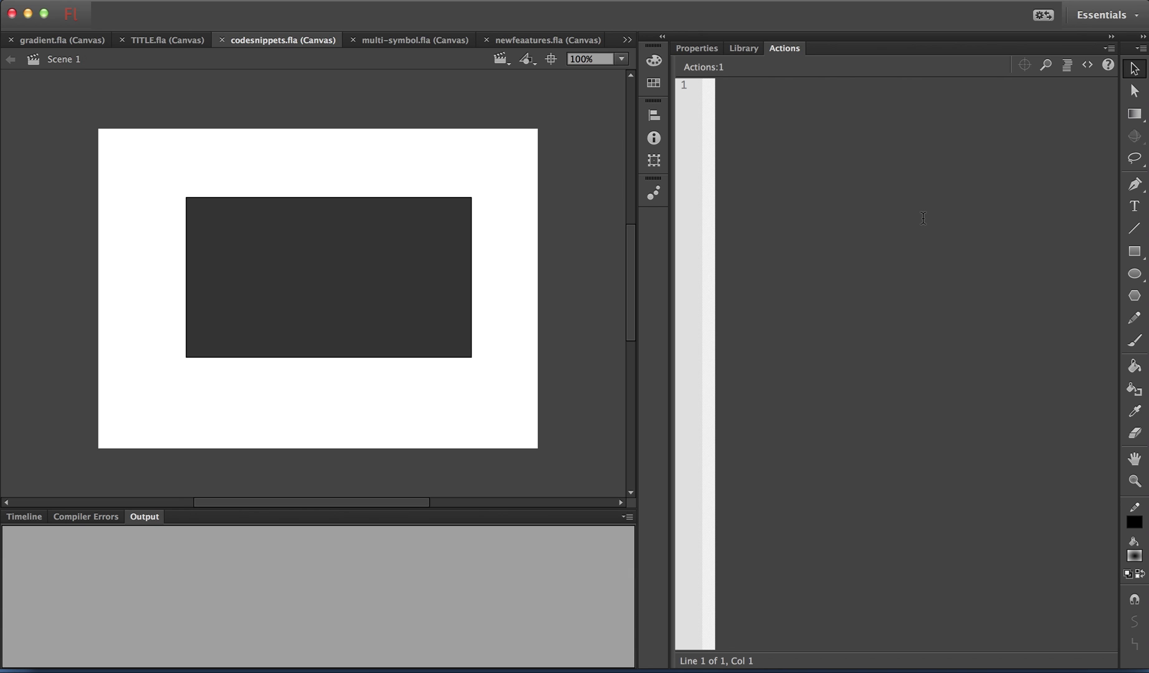
left_click(1087, 64)
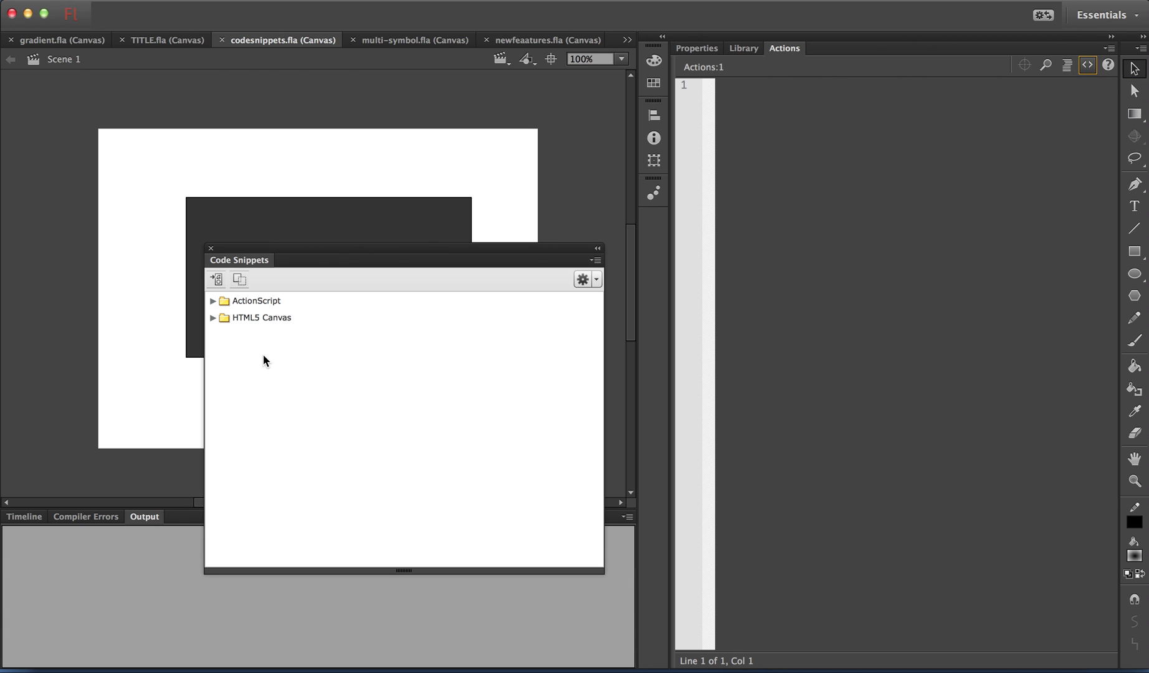
left_click_drag(322, 266, 589, 252)
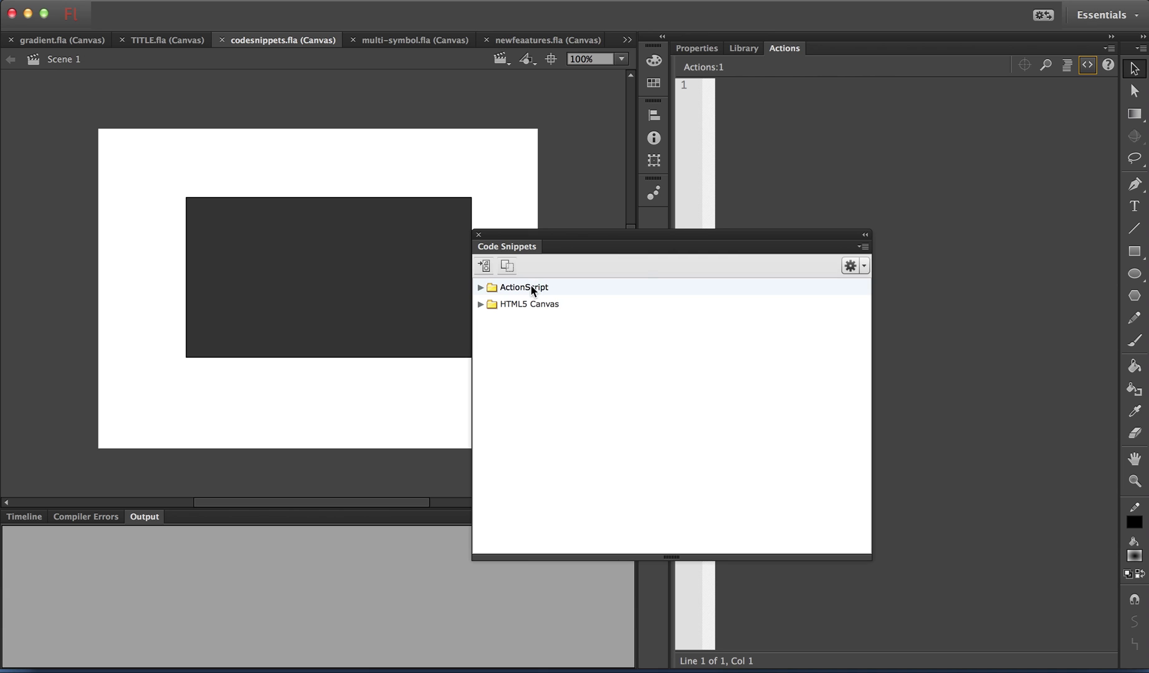
left_click(483, 304)
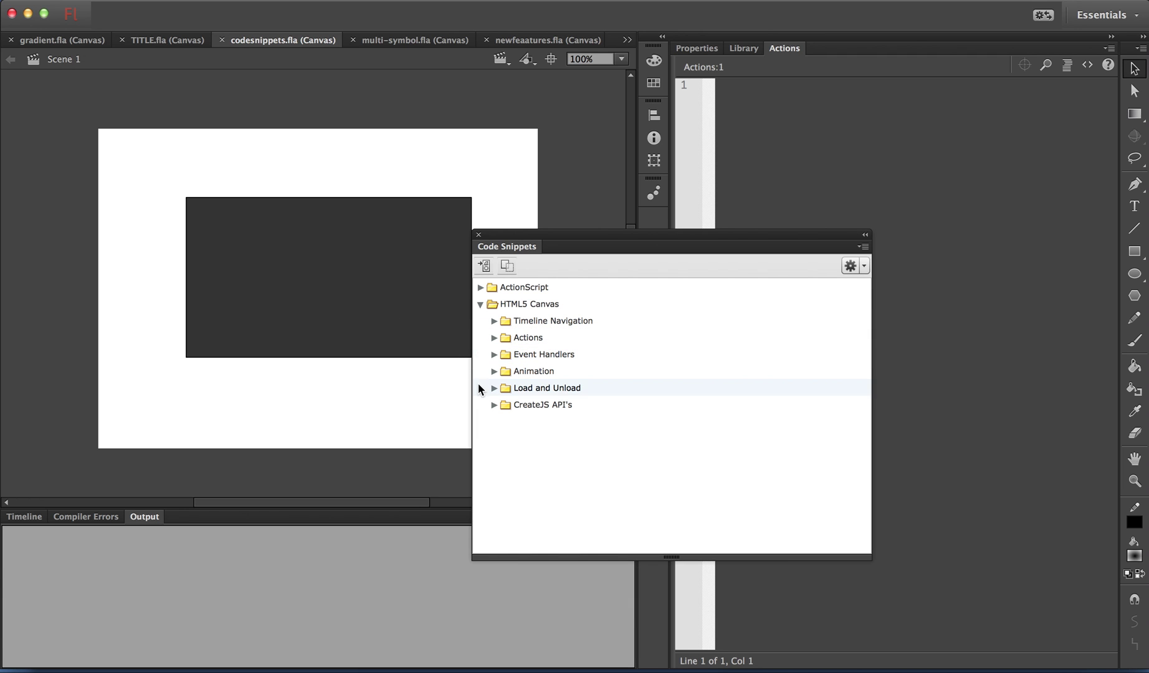
left_click(495, 405)
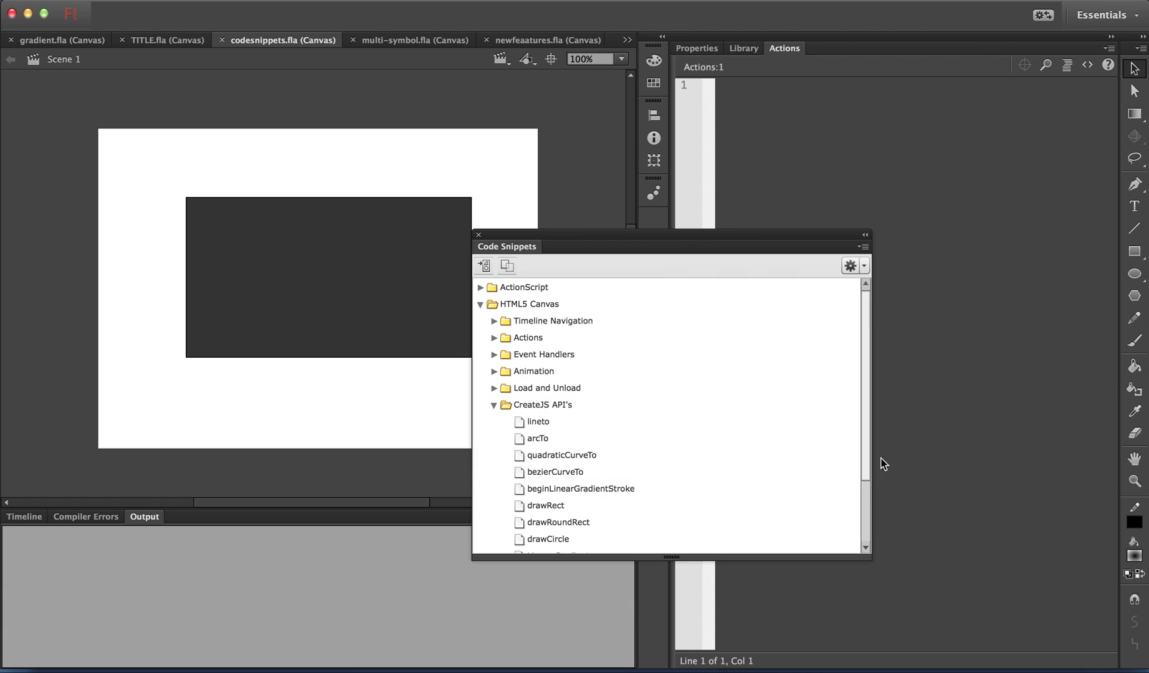
- Add the "Tween using code" snippet for the dark rectangle on the stage
left_click(867, 531)
left_click(306, 215)
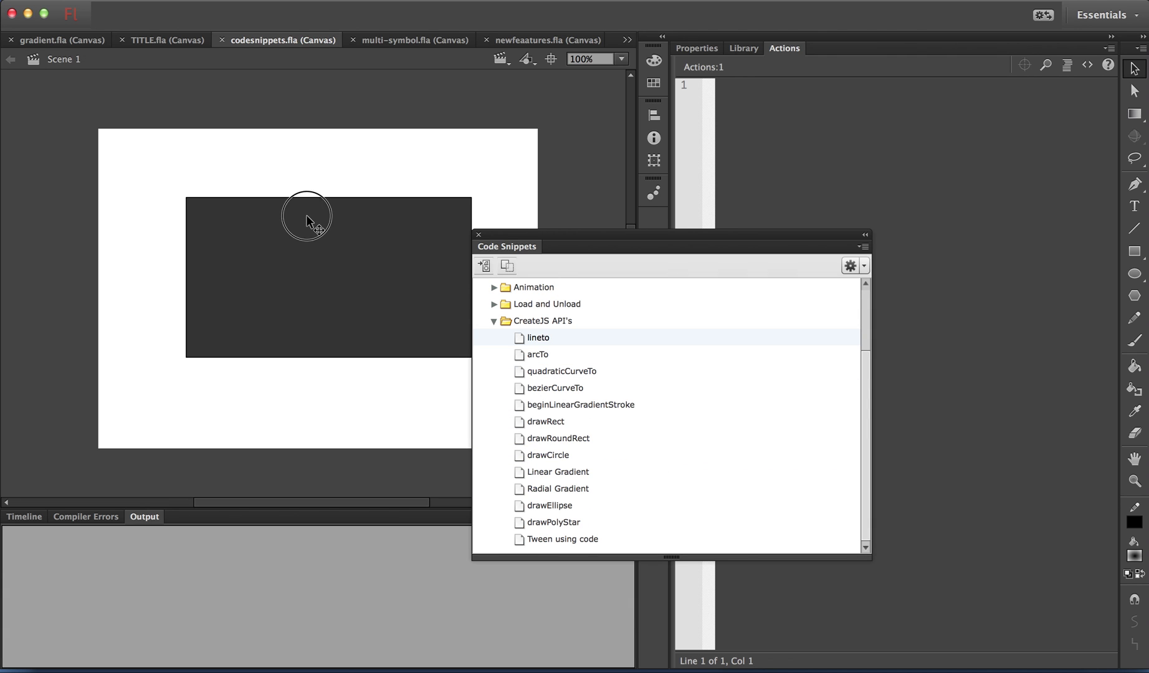
double_click(569, 540)
left_click_drag(561, 237, 315, 230)
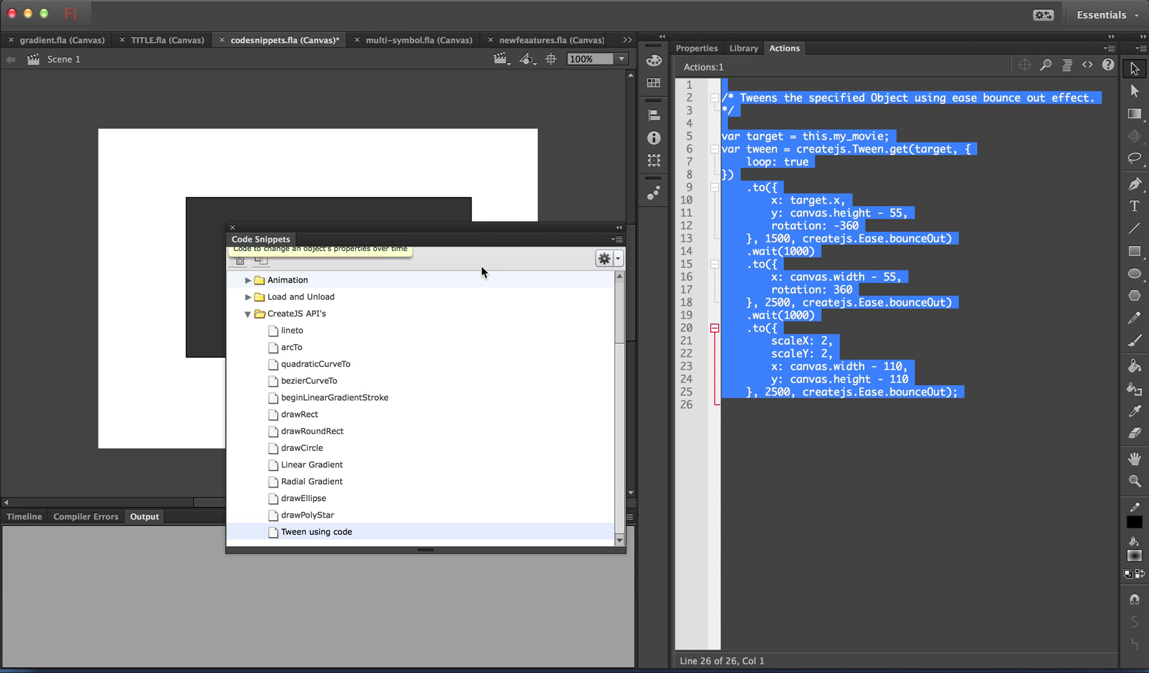
left_click_drag(487, 239, 597, 239)
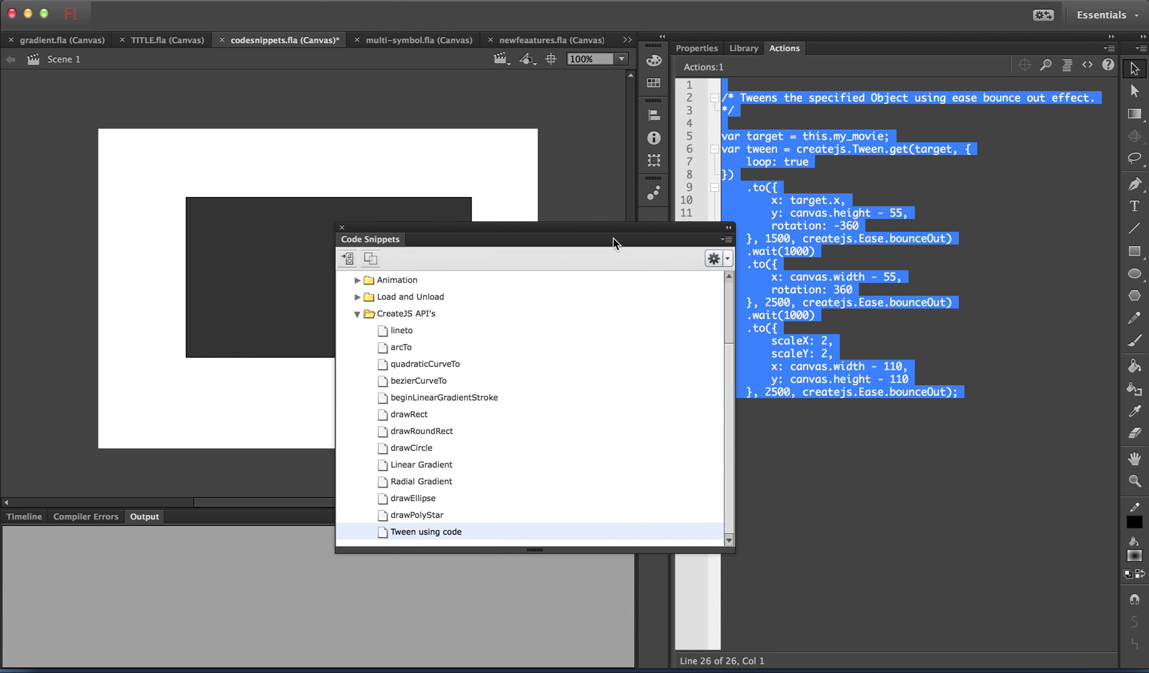
- Apply the "Click to Go to Web Page" snippet from HTML5 Canvas Actions to the rectangle and close the Code Snippets window
left_click(357, 314)
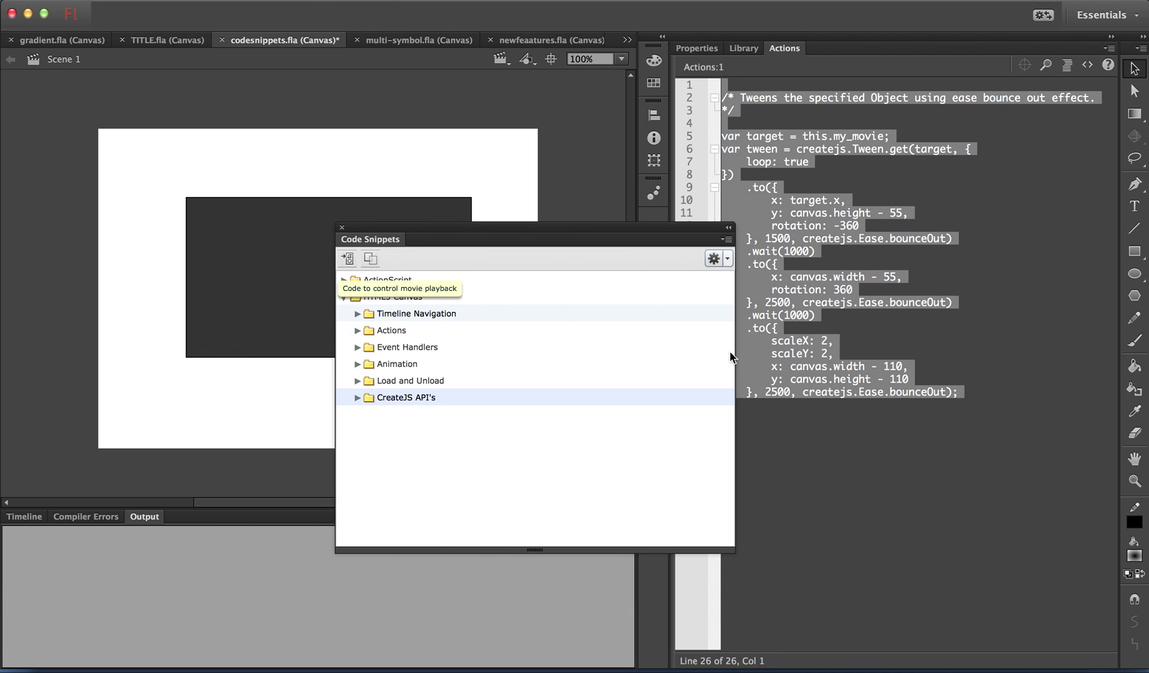
left_click(357, 330)
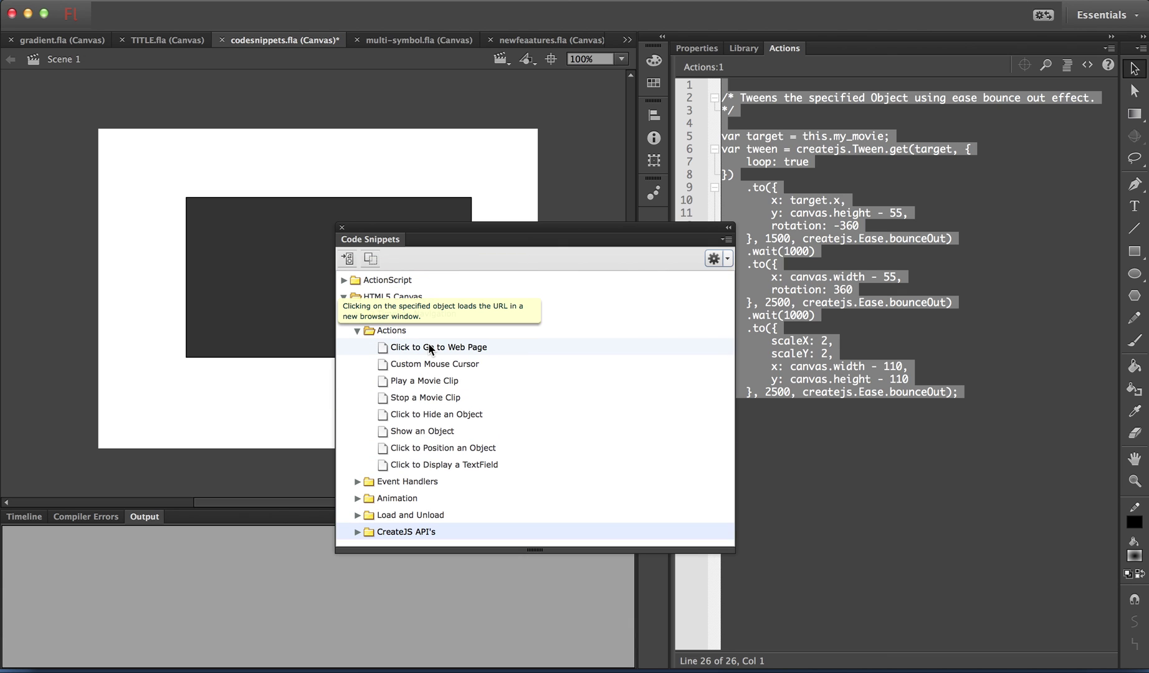
left_click(307, 275)
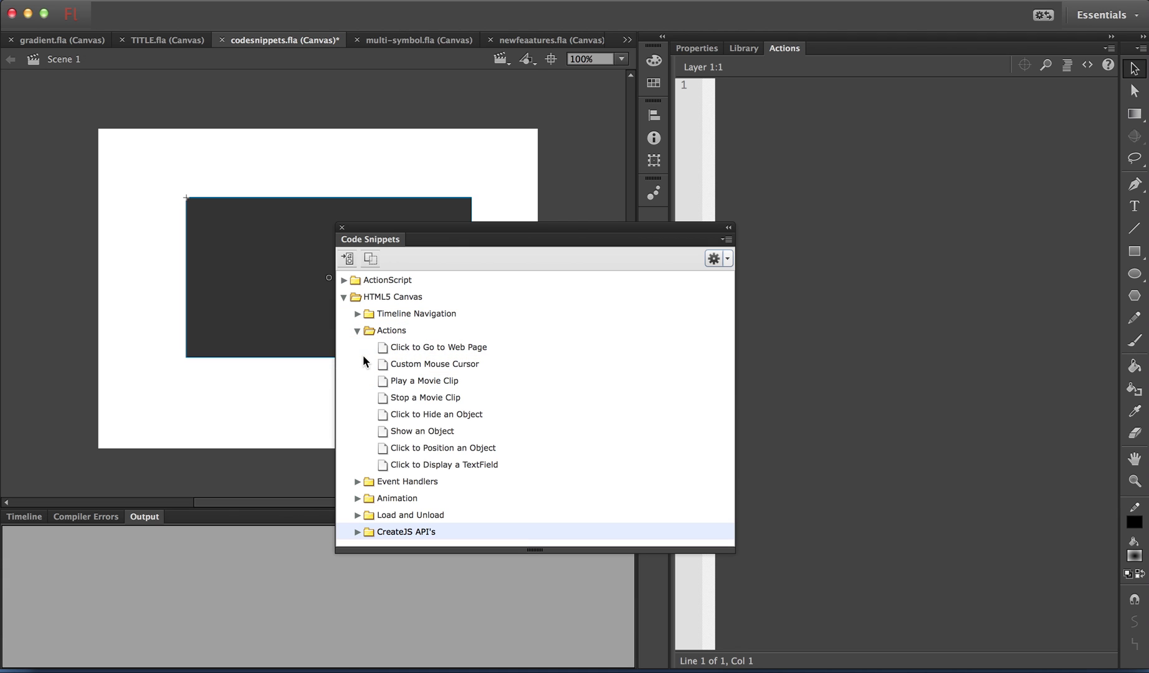
double_click(412, 349)
left_click(908, 478)
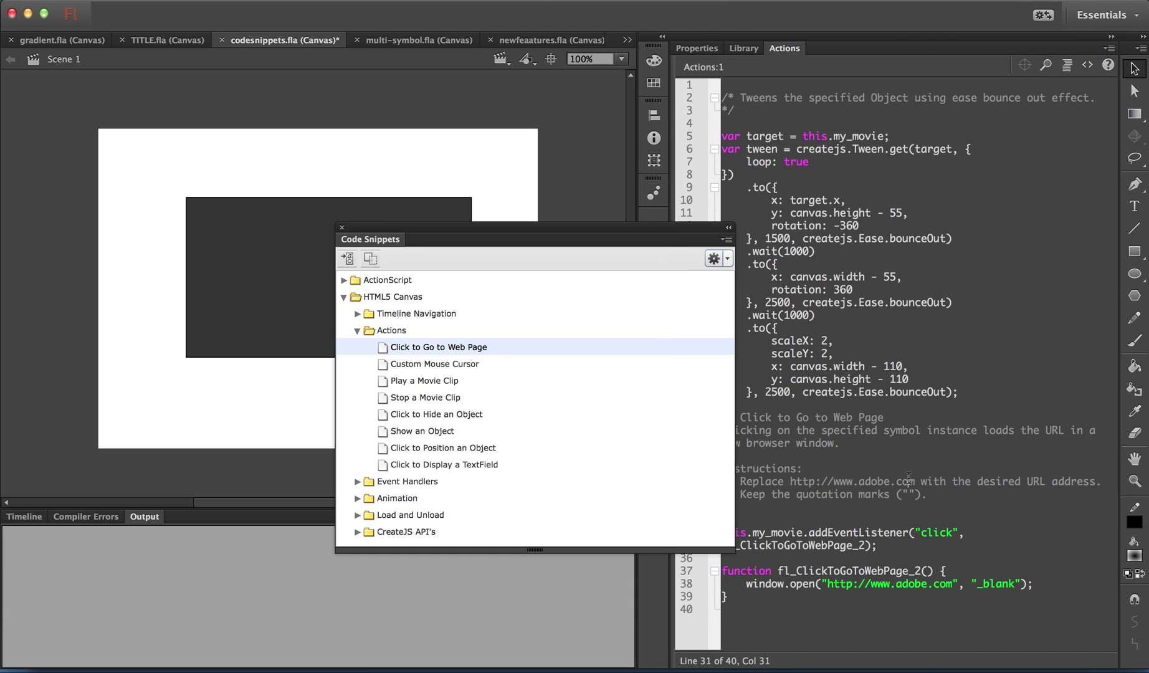
left_click(341, 227)
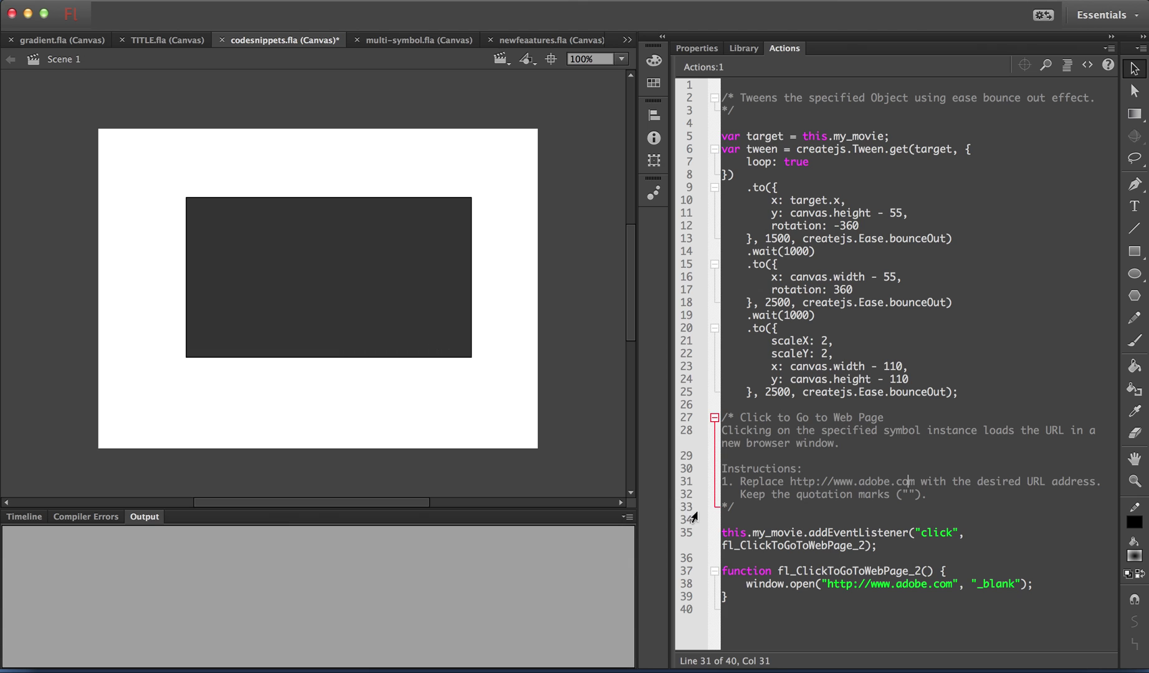
- Test the movie in the browser and try the animated rectangle's link, closing the web page it opens
left_click(783, 533)
double_click(782, 533)
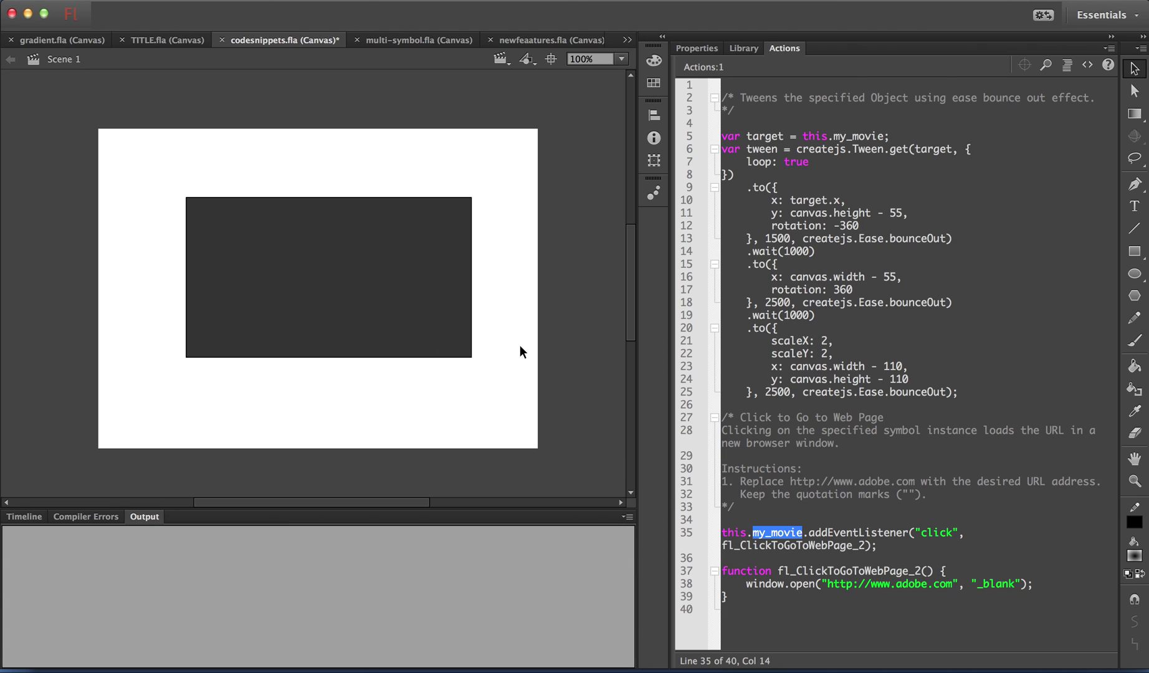
key("super+Return")
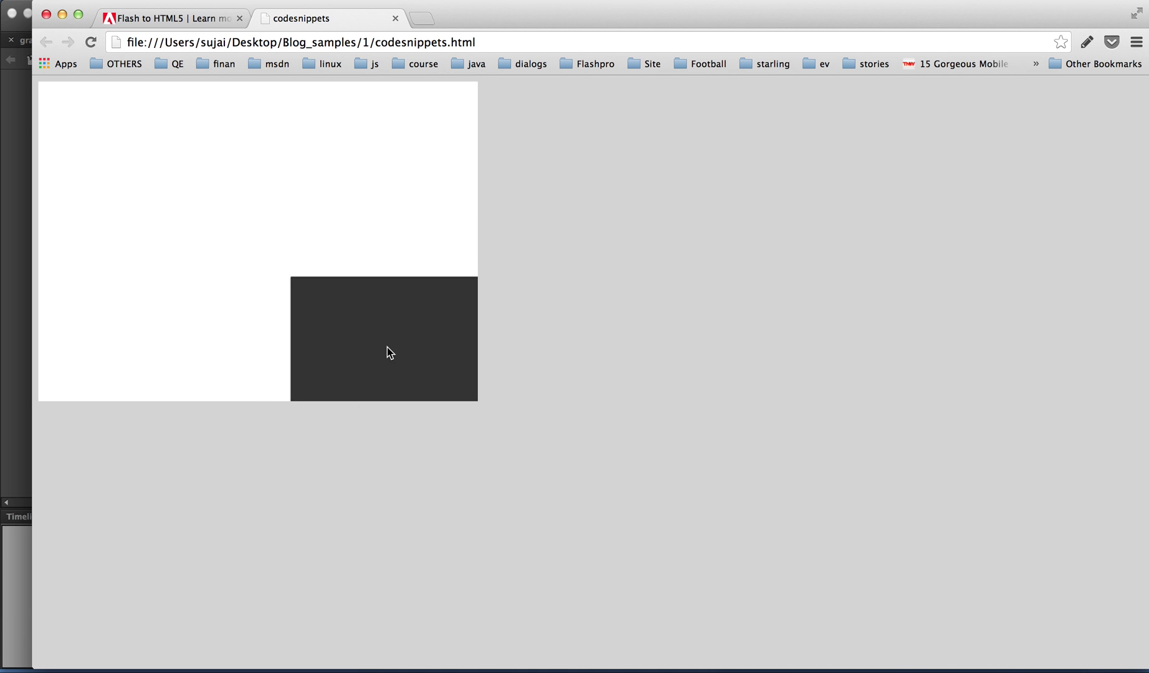
left_click(336, 315)
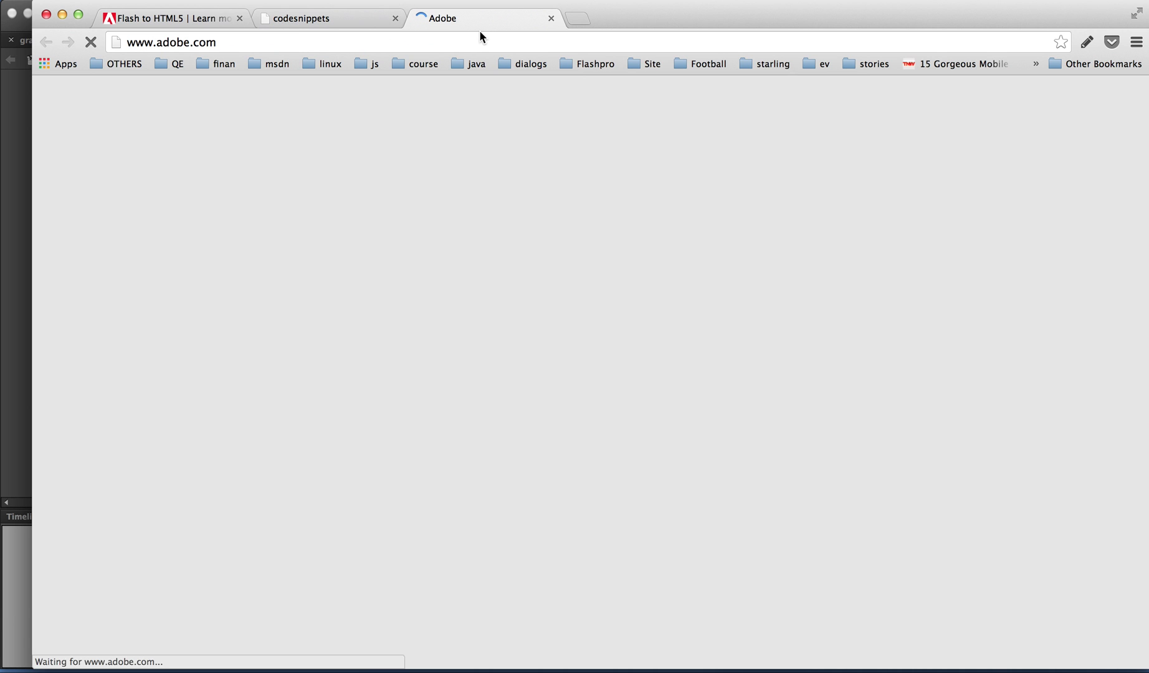
left_click(552, 19)
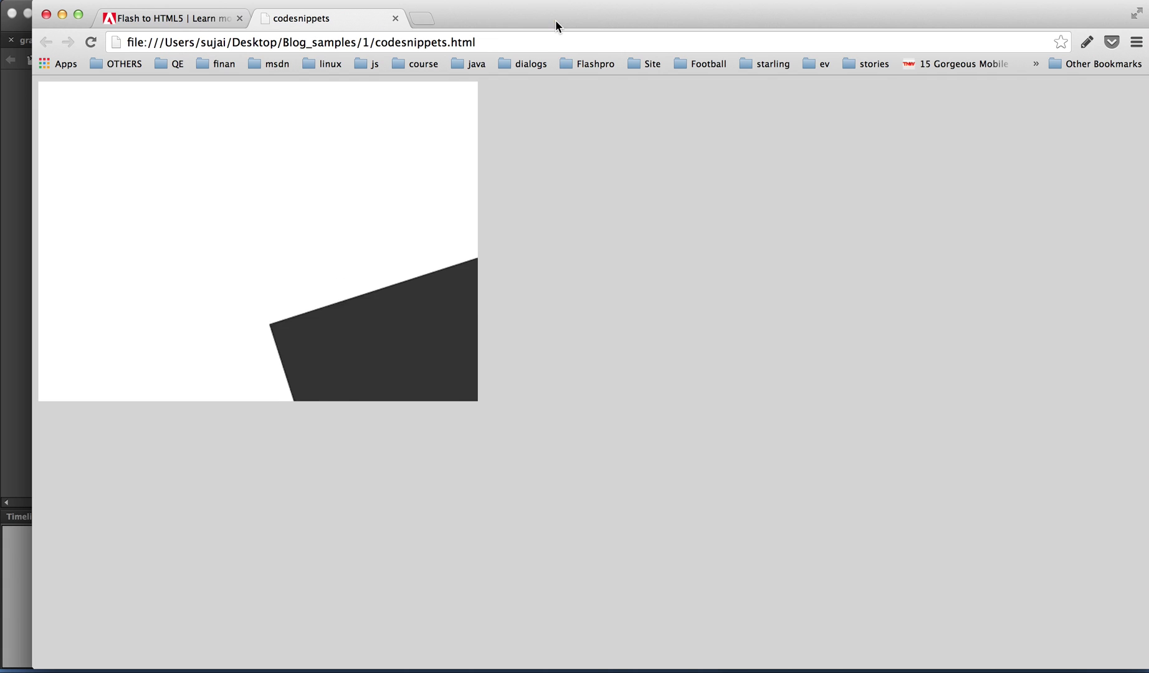
- Close the browser preview and close codesnippets.fla without saving the changes
left_click(395, 19)
key("super+Tab")
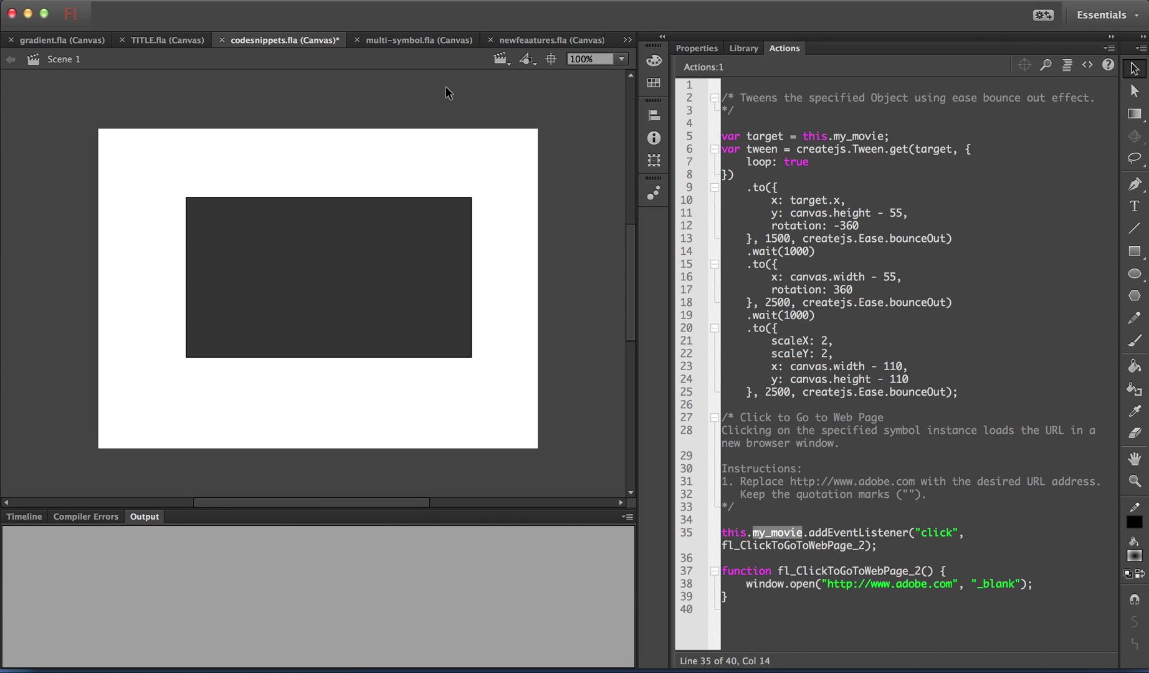
left_click(221, 40)
left_click(599, 378)
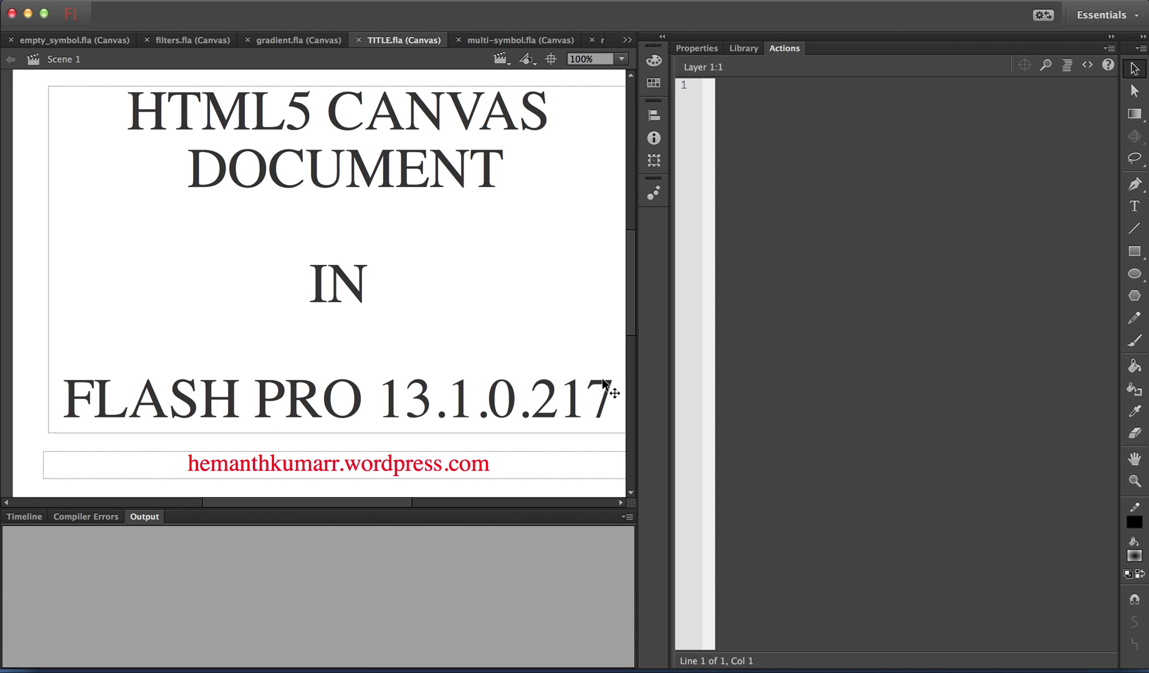
- Review the list of new canvas features in newfeaatures.fla and close that document
left_click(627, 39)
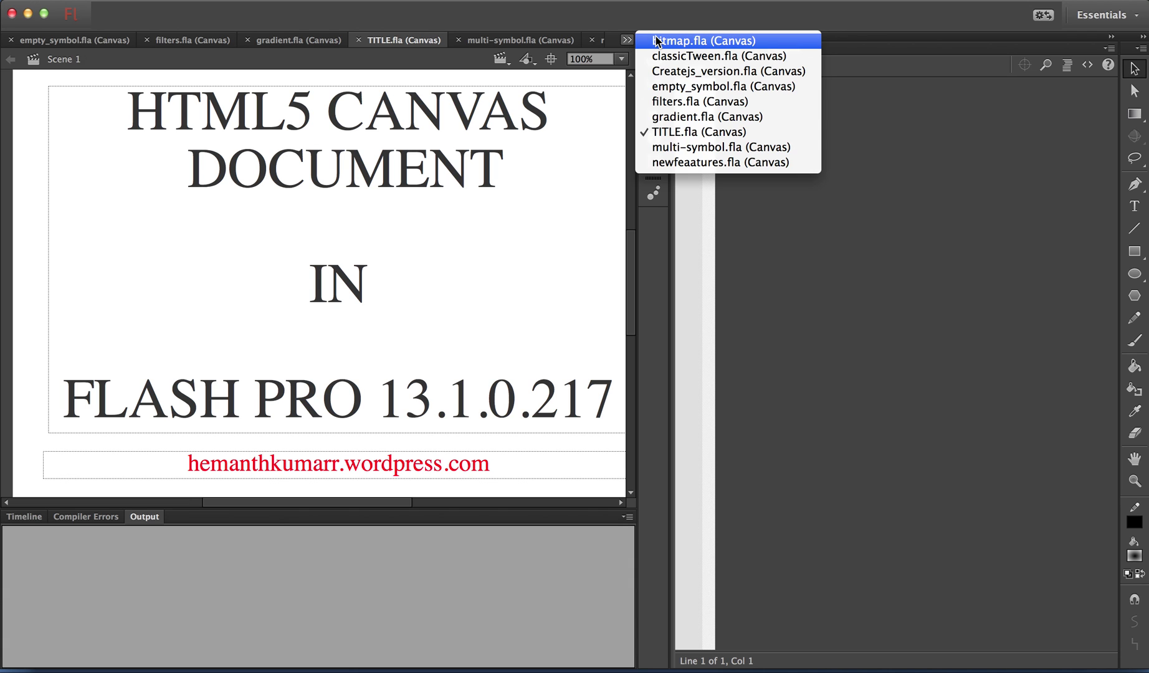
left_click(691, 162)
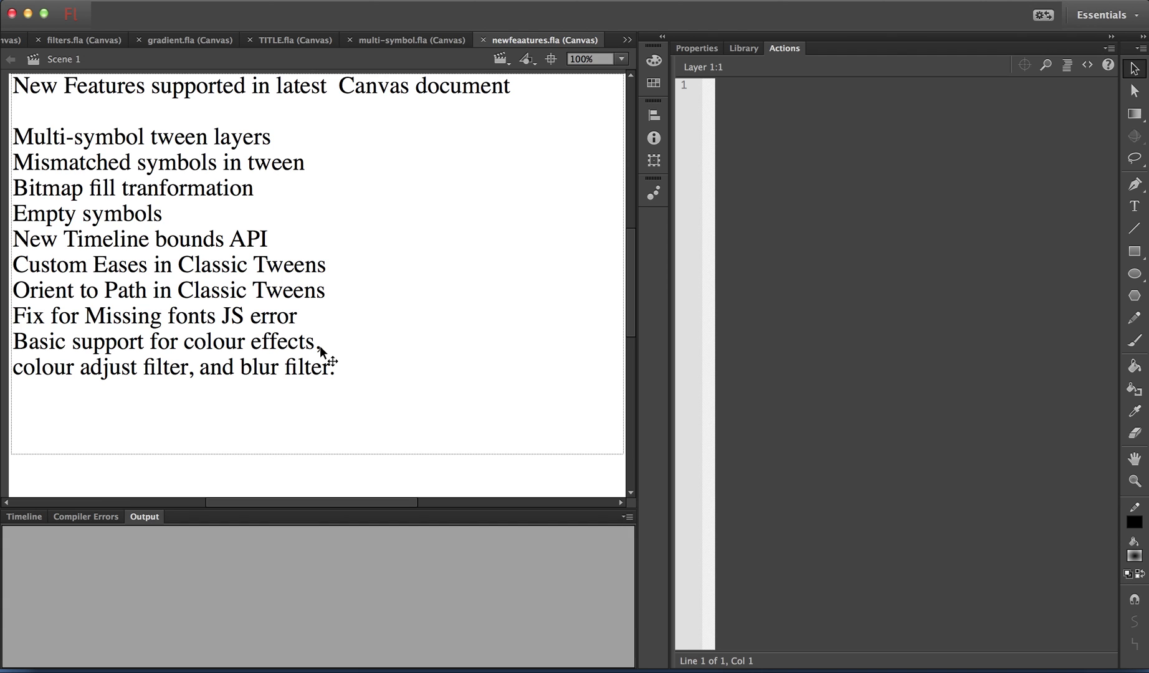
left_click(483, 40)
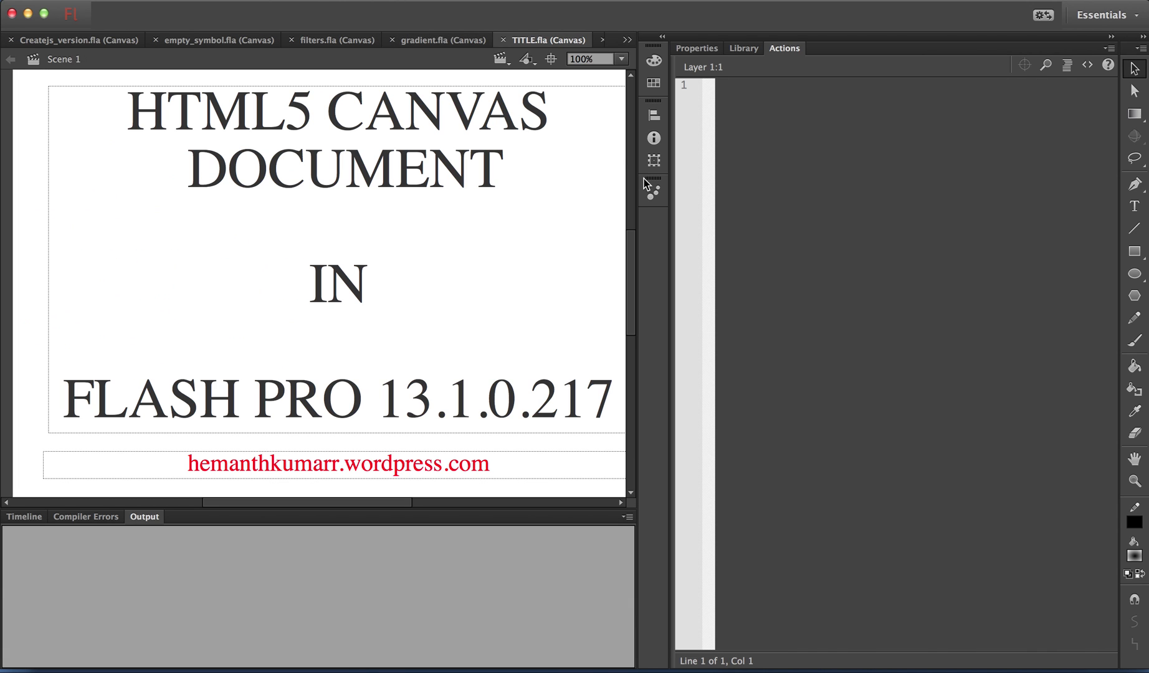
- Bring up multi-symbol.fla and show its timeline
left_click(629, 39)
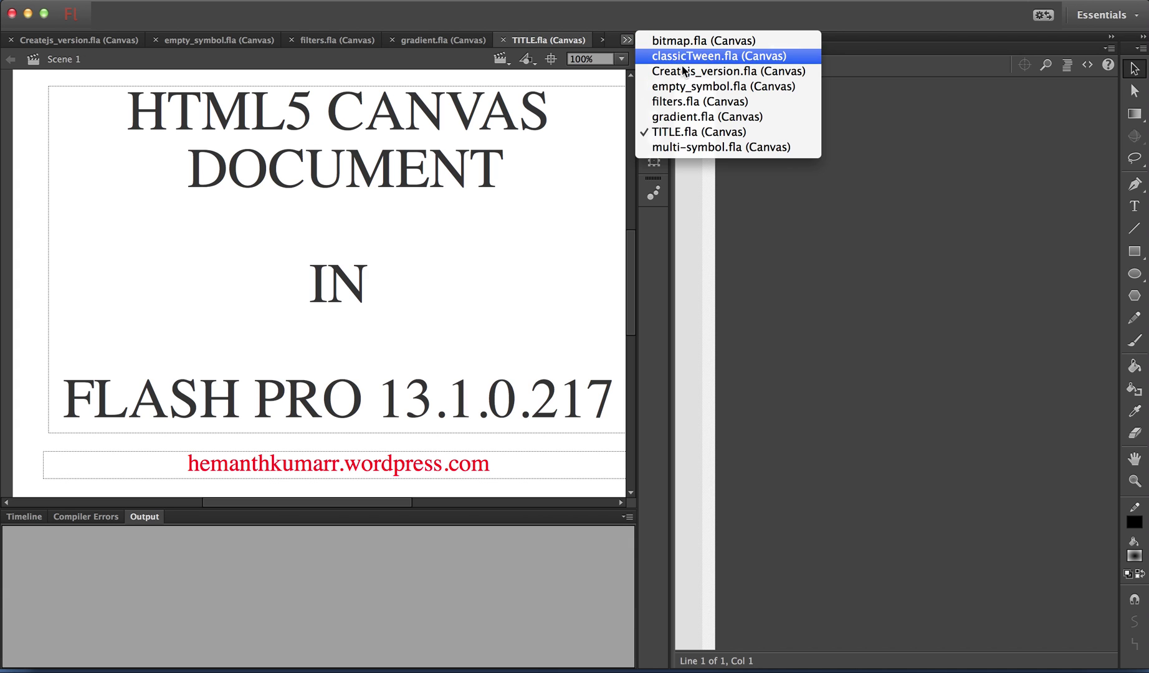
left_click(694, 148)
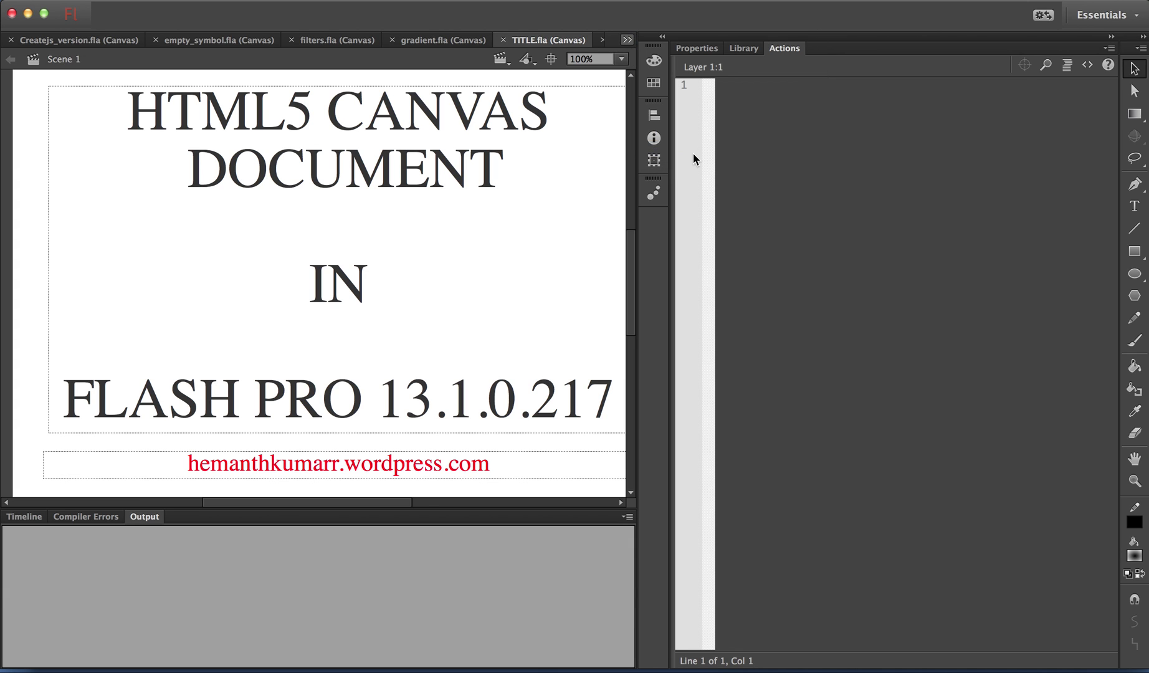
left_click(35, 517)
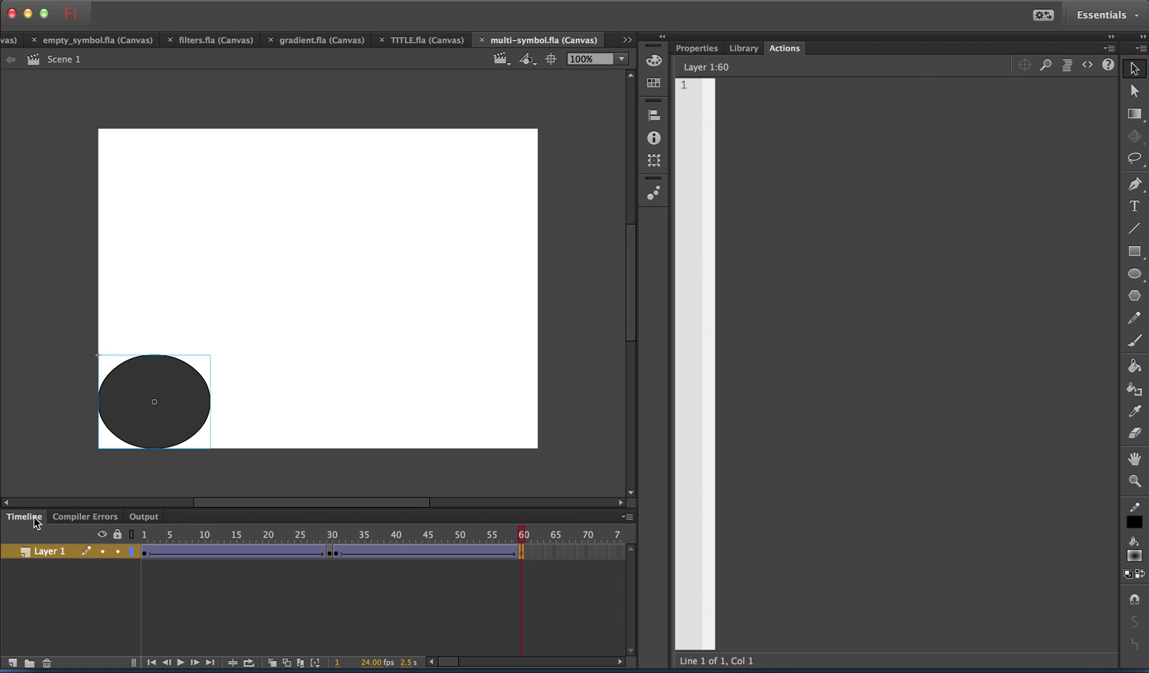
- Inspect the properties of the symbol instances at frames 1 and 31 of Layer 1
left_click(146, 553)
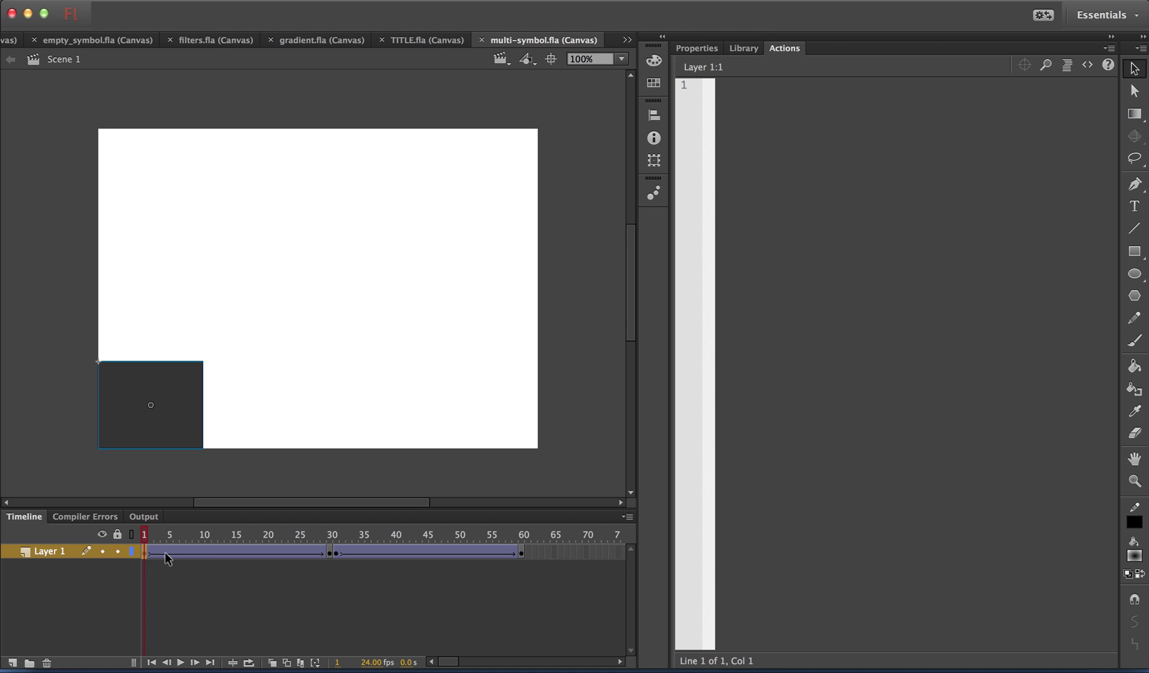
left_click(697, 49)
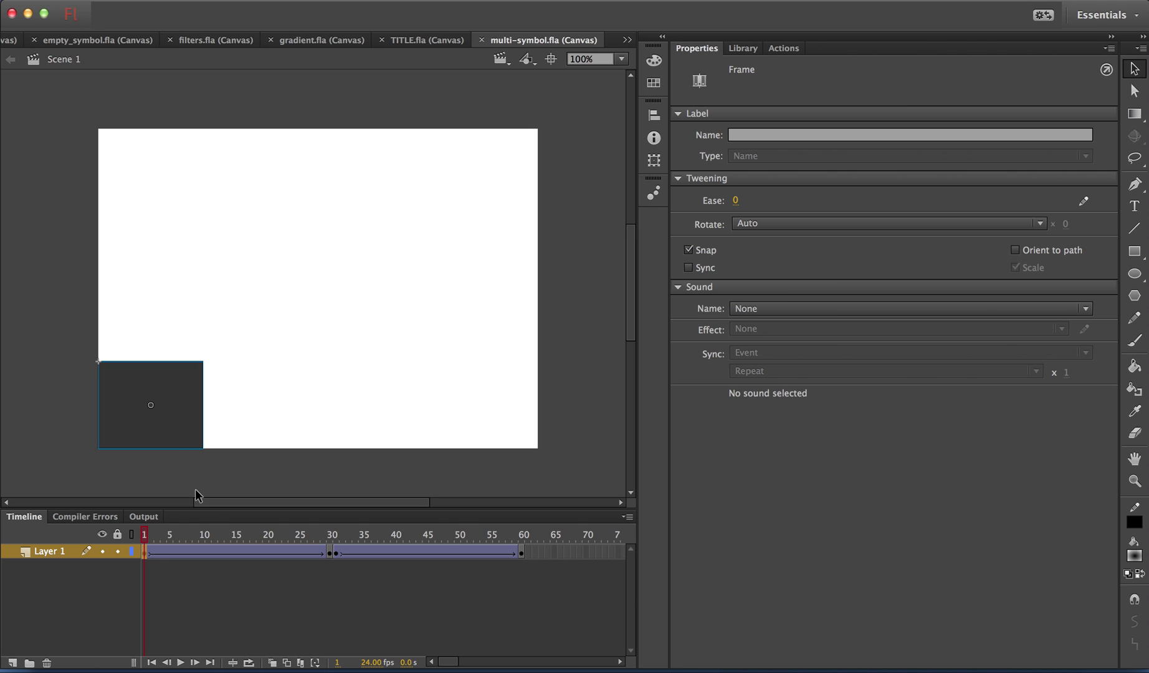
left_click(197, 394)
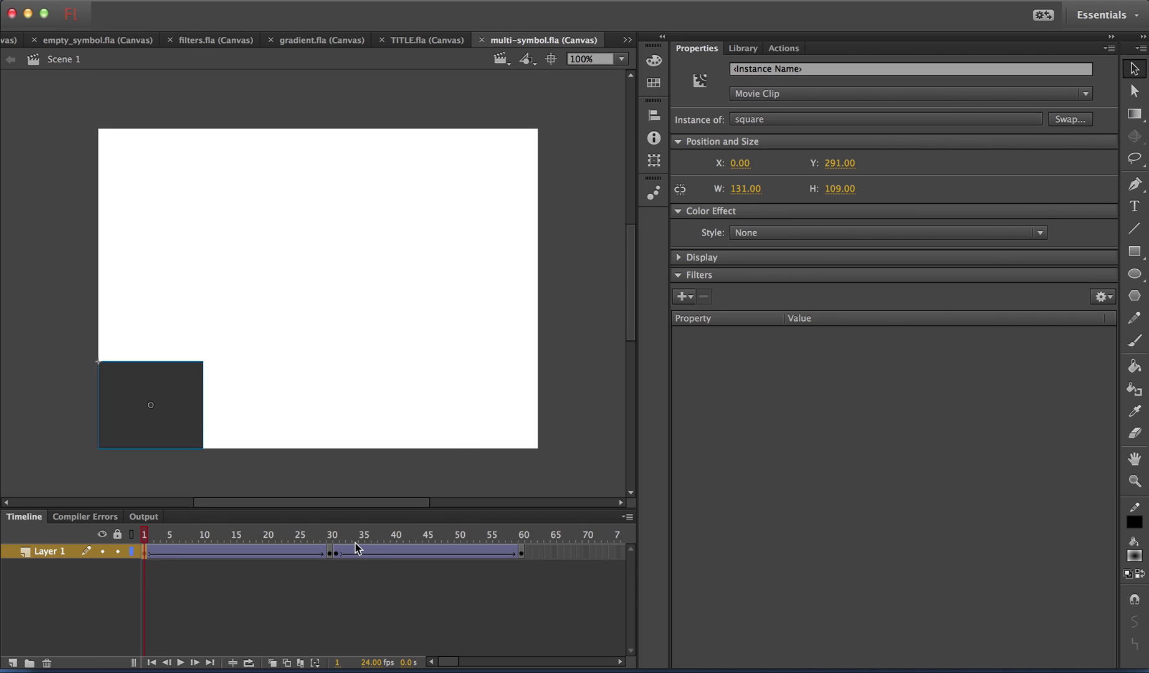
left_click(335, 553)
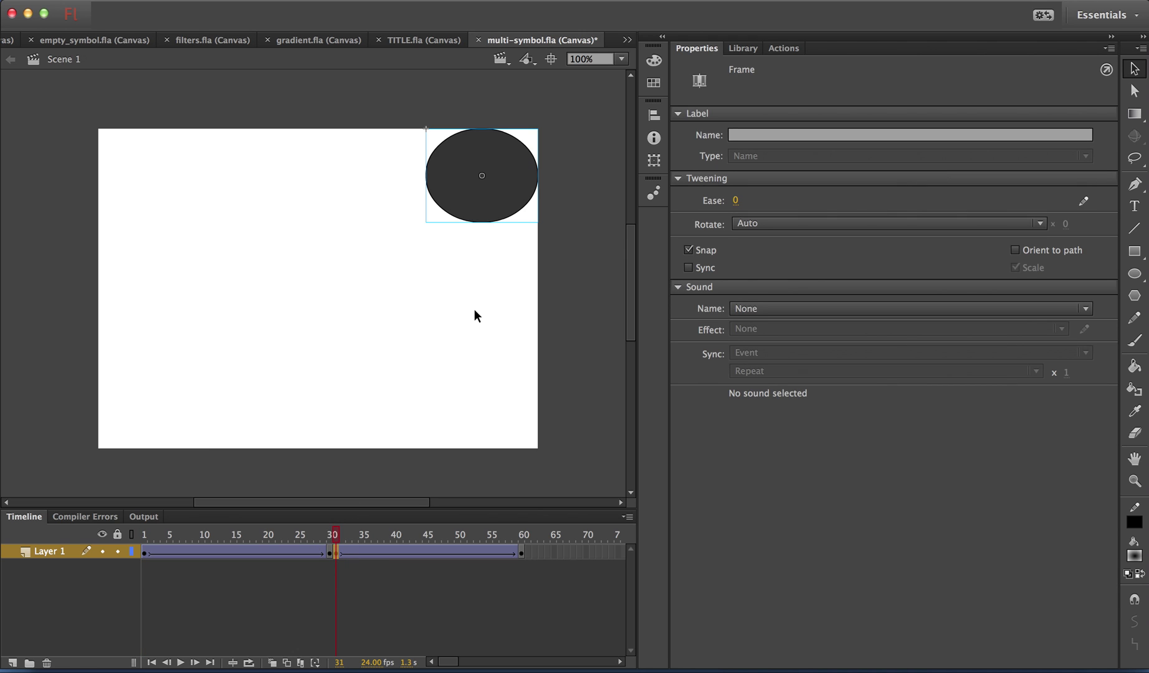
left_click(498, 212)
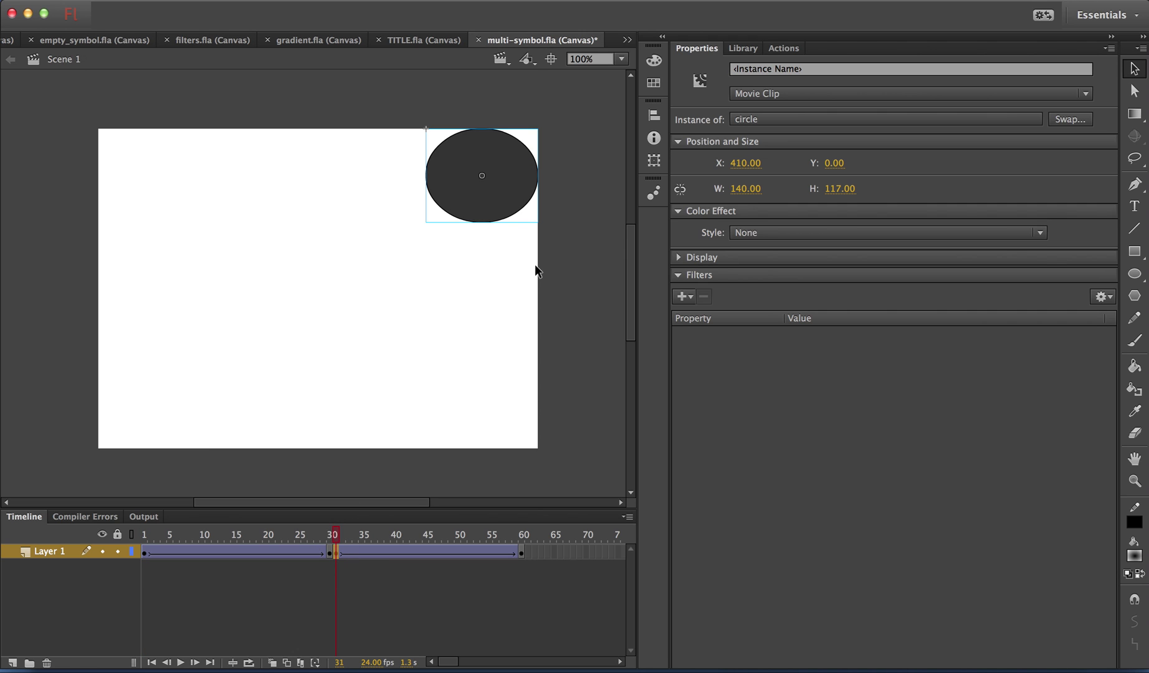
- Test the multi-symbol animation in the browser, close the preview and return to the Flash document
key("super+Return")
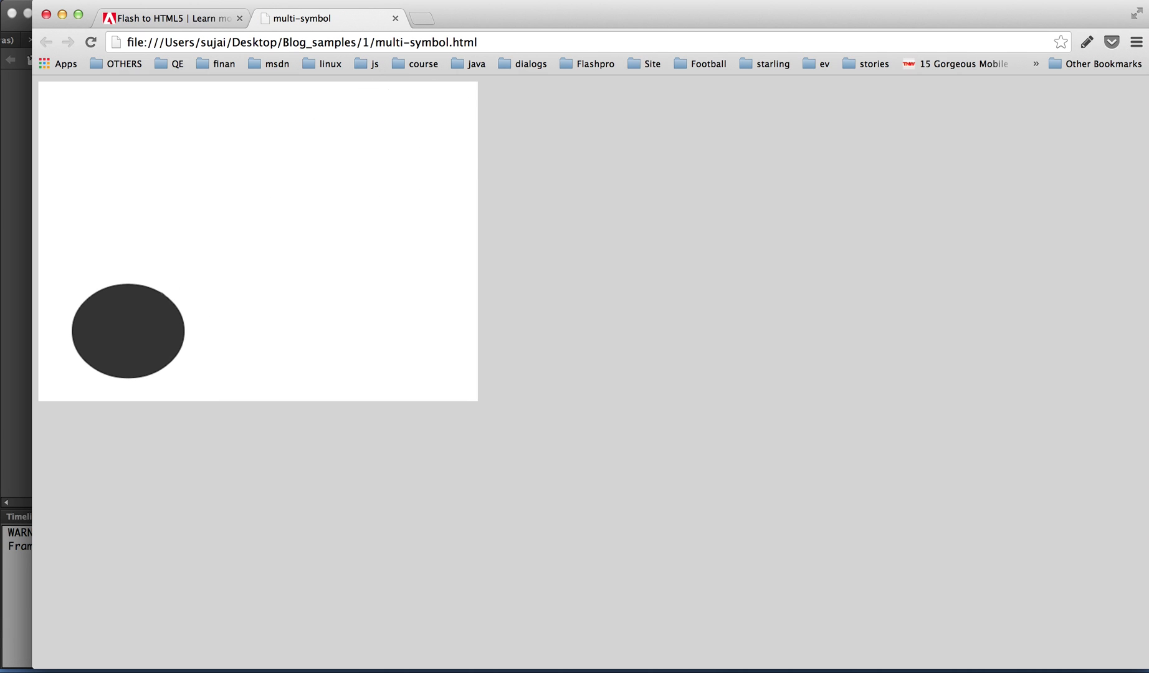
left_click(395, 18)
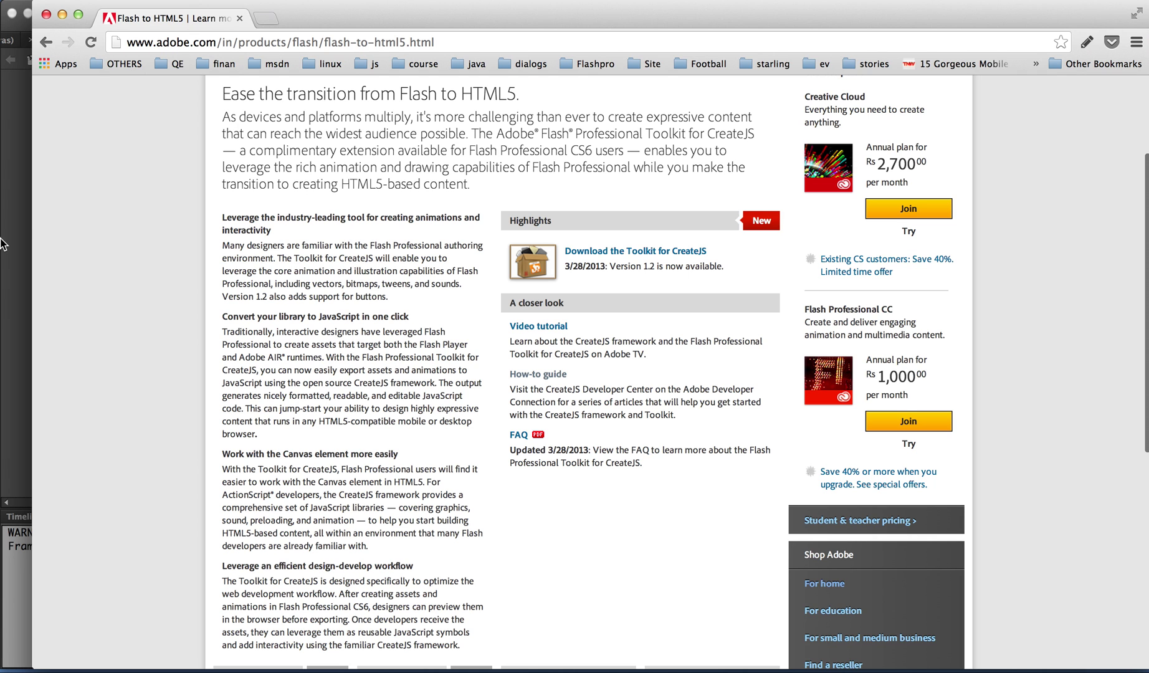
left_click(2, 242)
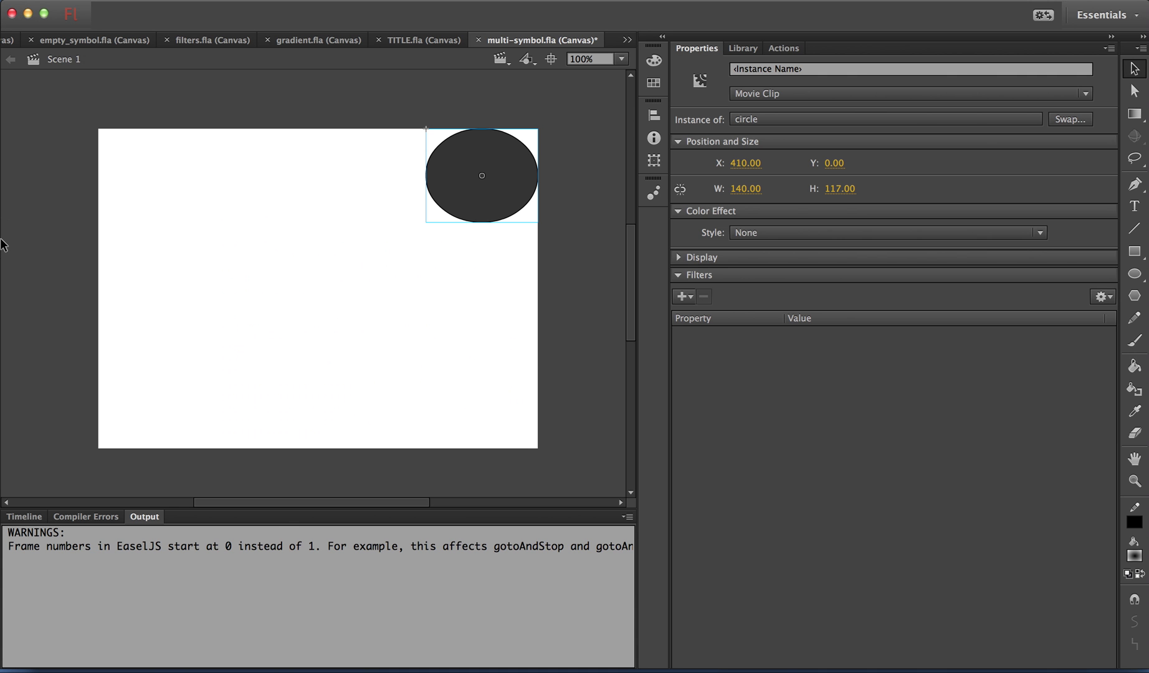
- Close multi-symbol.fla without saving the changes and list the remaining open documents
left_click(477, 40)
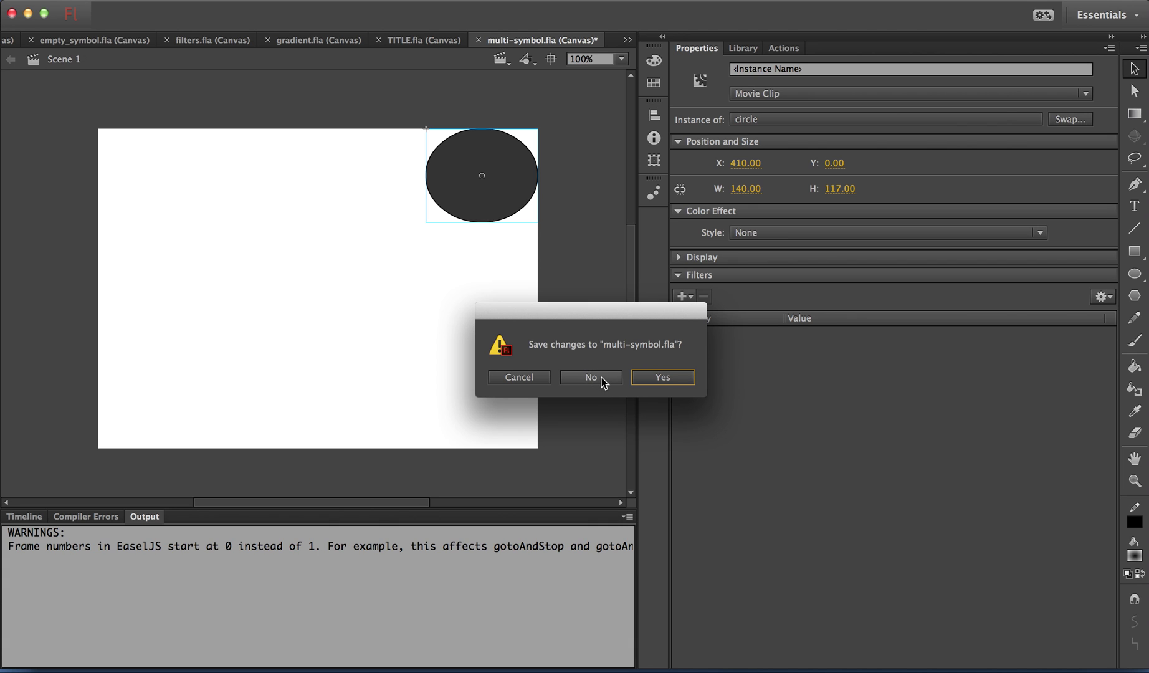
left_click(603, 382)
left_click(627, 39)
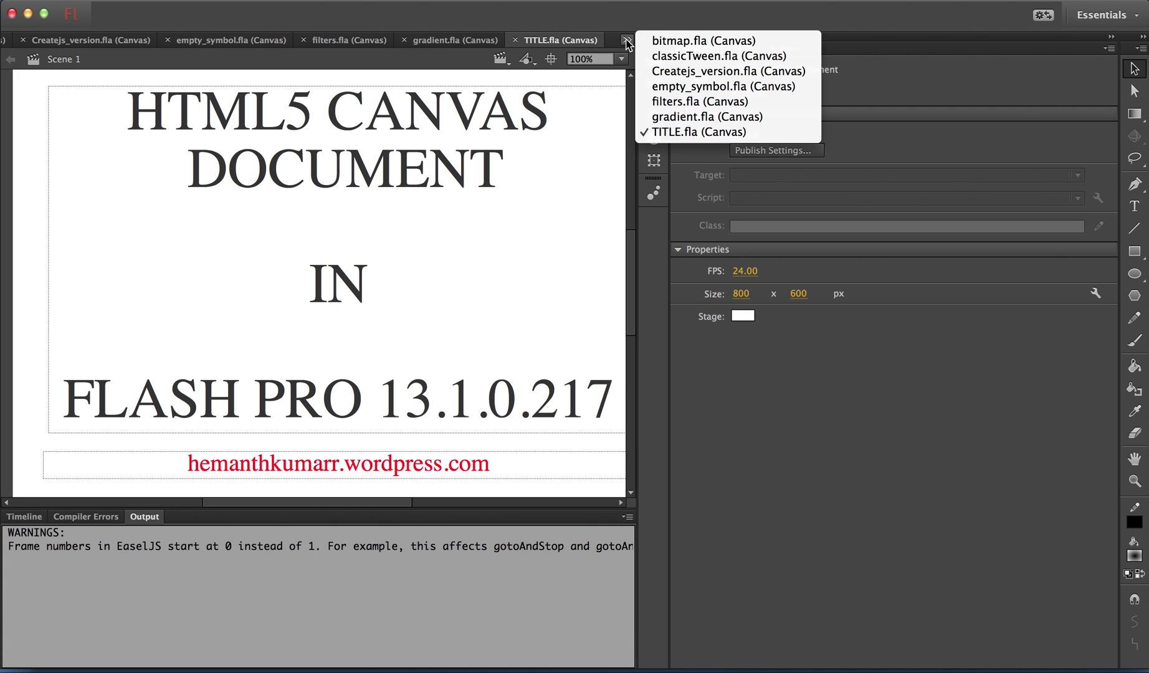
- Bring up bitmap.fla and inspect the properties of the rotated bitmap-filled shape on the stage
left_click(662, 41)
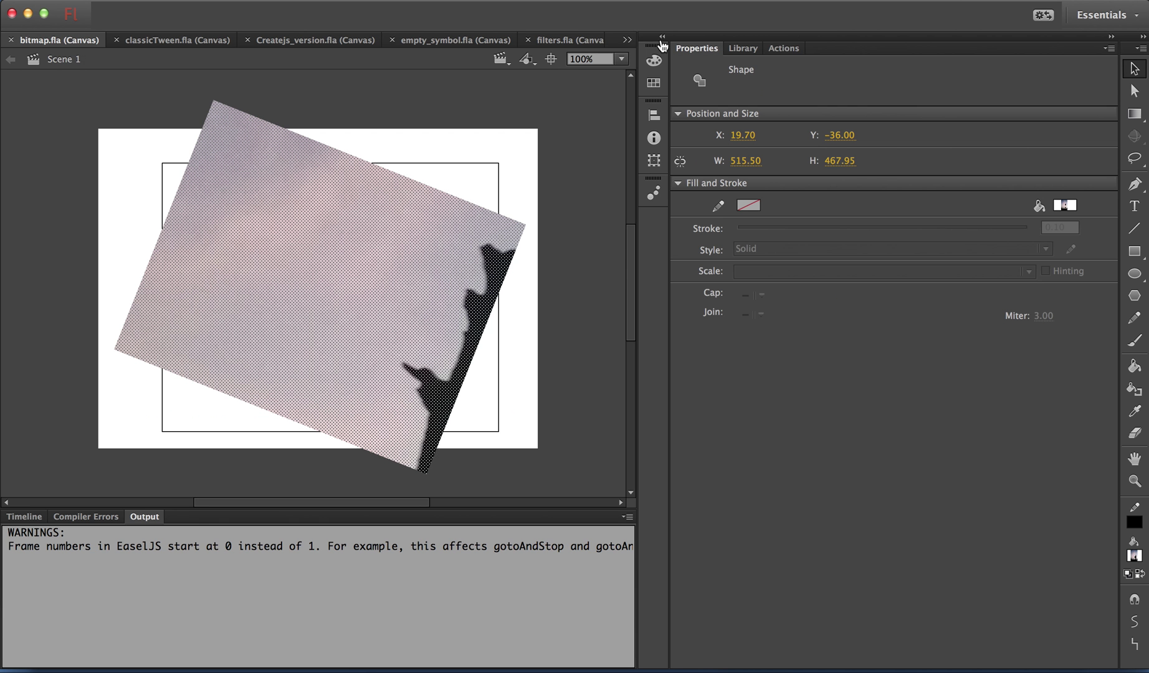
left_click(532, 133)
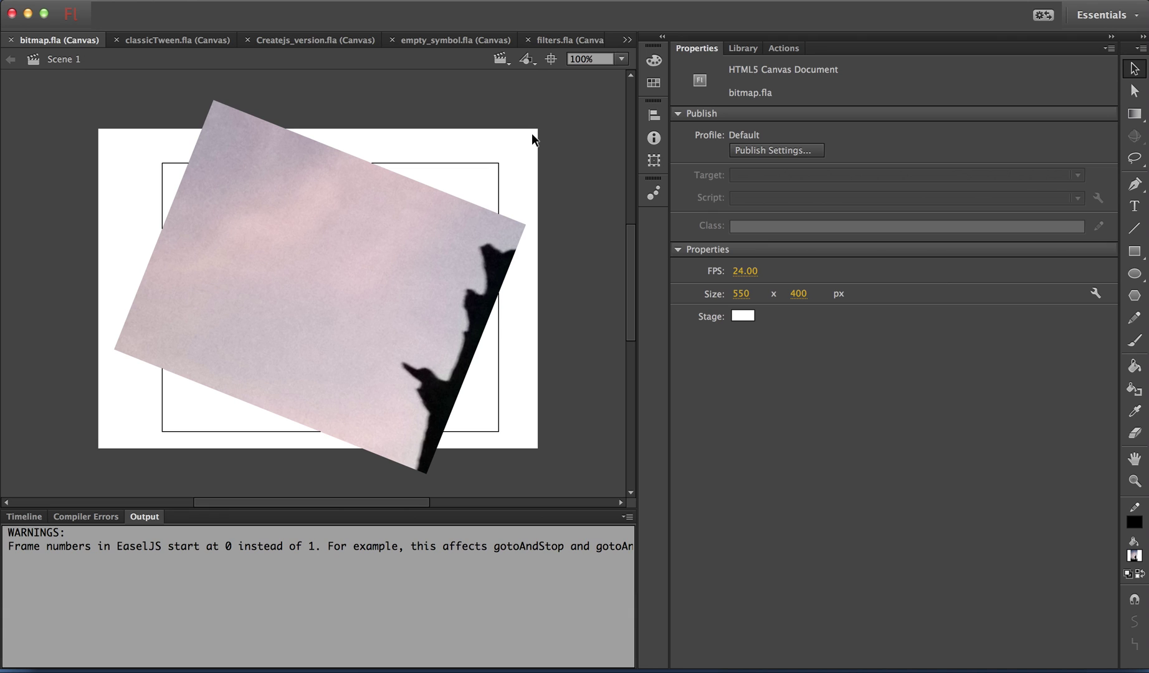
left_click(378, 397)
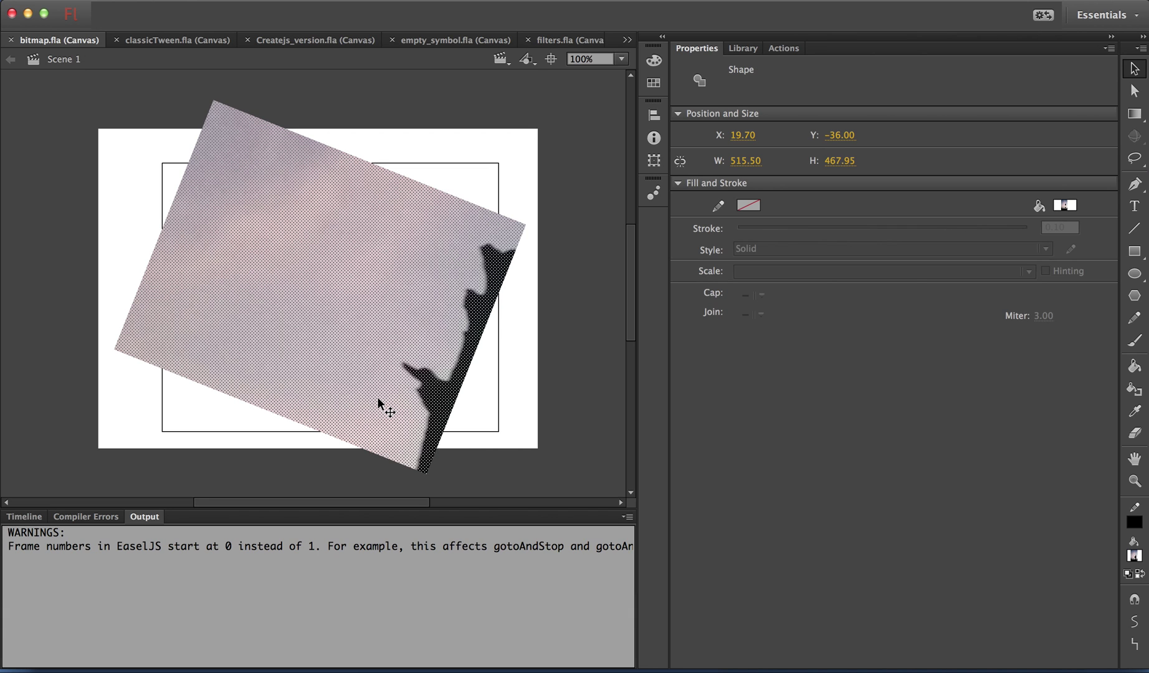
left_click(528, 191)
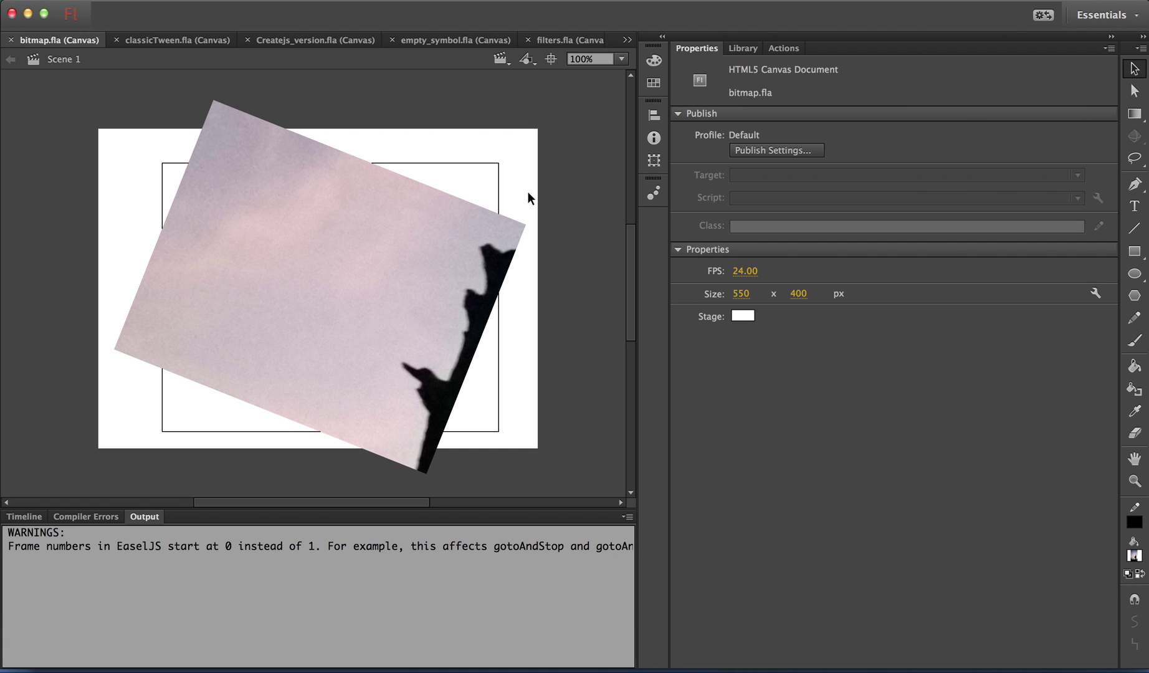
- Test bitmap.fla in the browser, compare it side by side with the stage, then close the preview and return to Flash
key("super+Return")
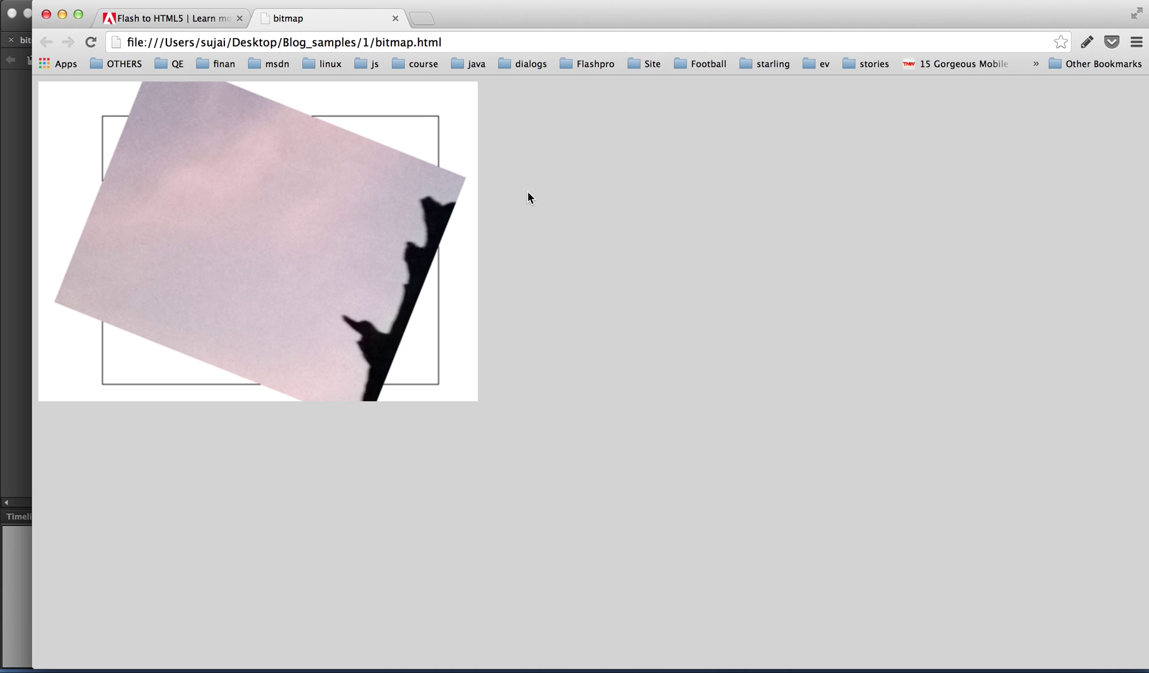
left_click_drag(472, 15, 966, 15)
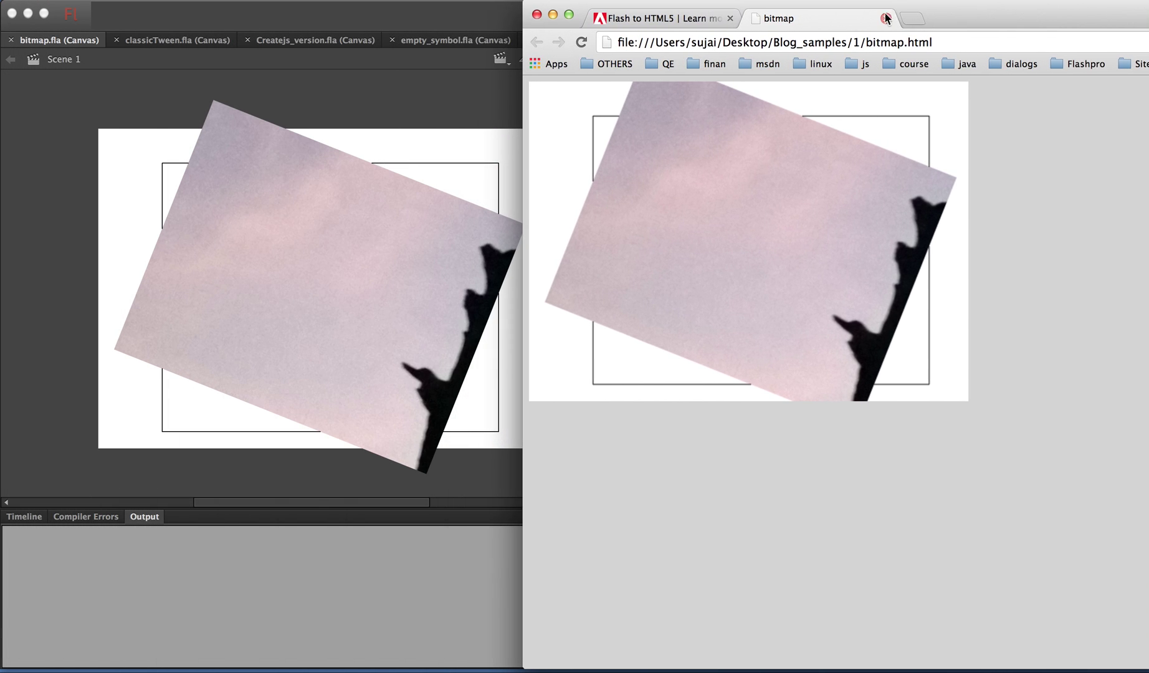
left_click(569, 13)
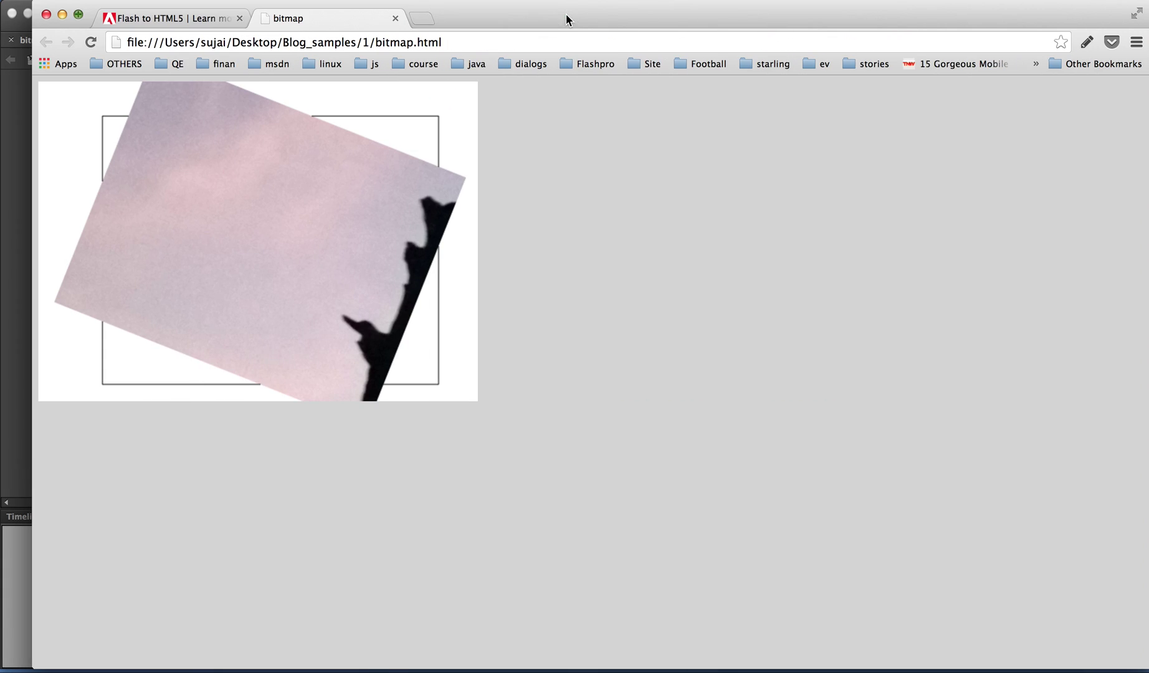
left_click(395, 18)
left_click(62, 14)
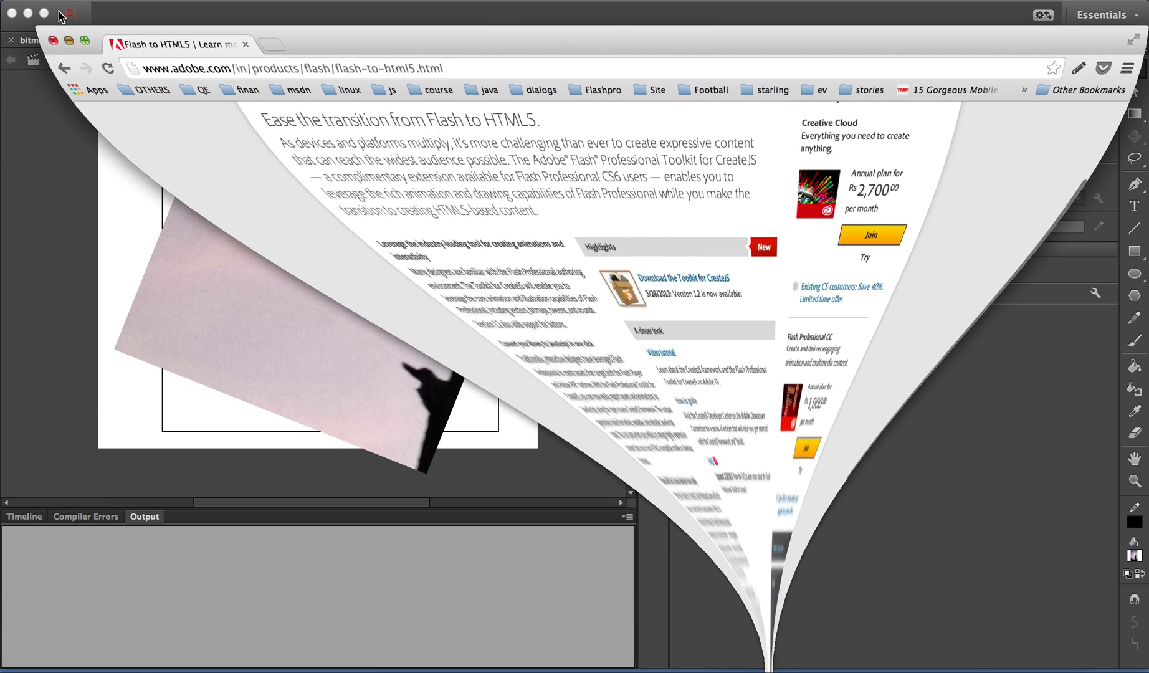
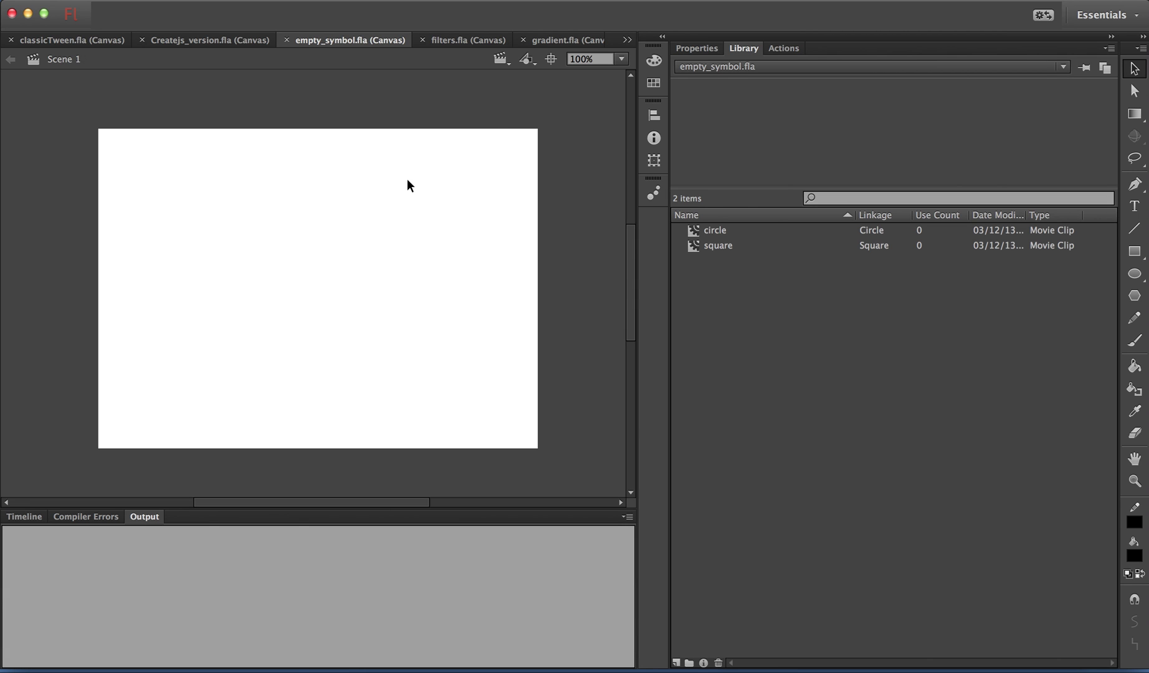
- Show the timeline of empty_symbol.fla and preview its circle and square library symbols
left_click(26, 517)
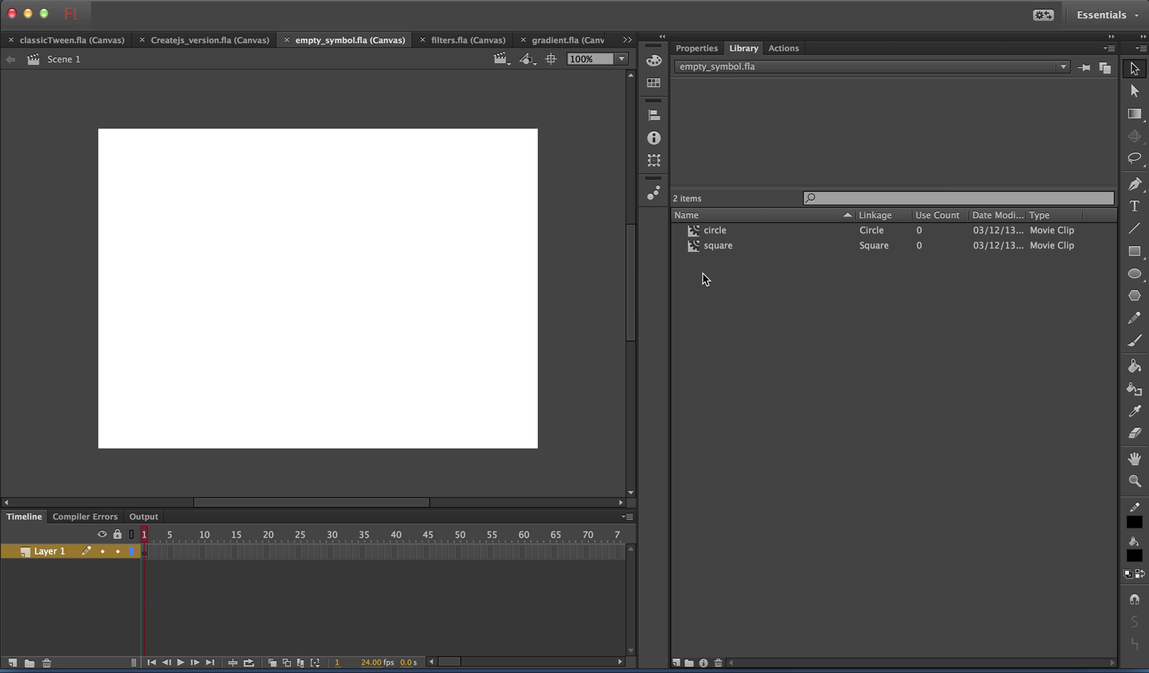
left_click(710, 232)
left_click(718, 246)
left_click(720, 233)
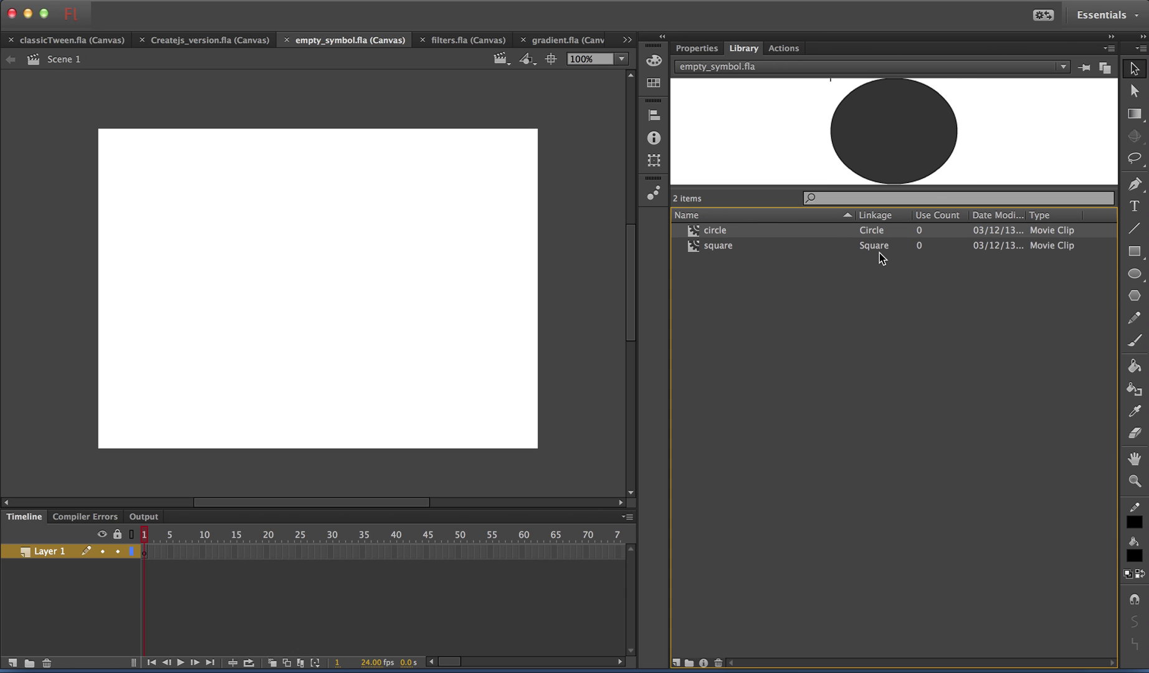
- Test empty_symbol.fla in the browser and show the generated empty_symbol.js source in the developer tools
key("super+Return")
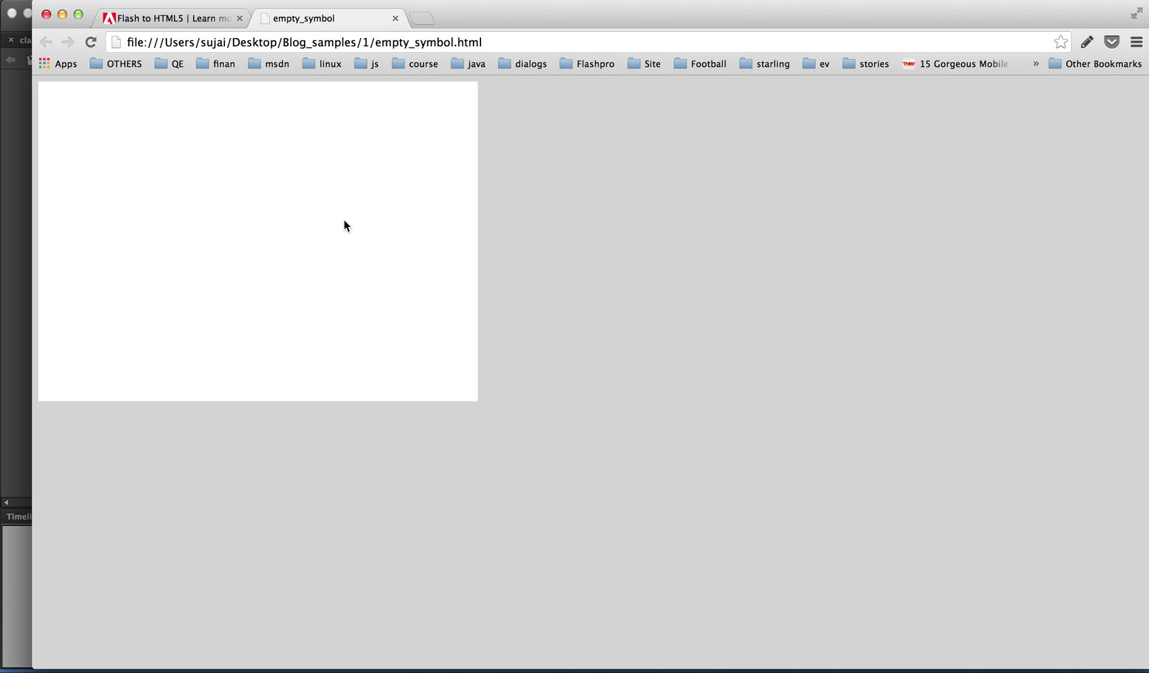
right_click(345, 222)
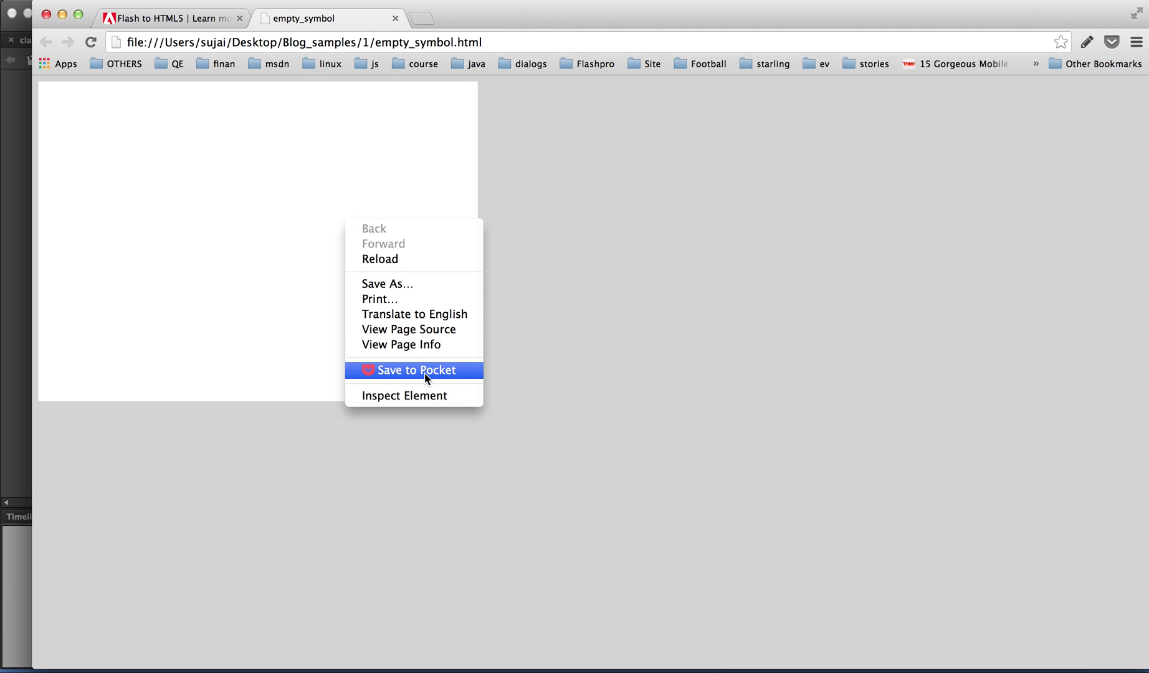
left_click(430, 395)
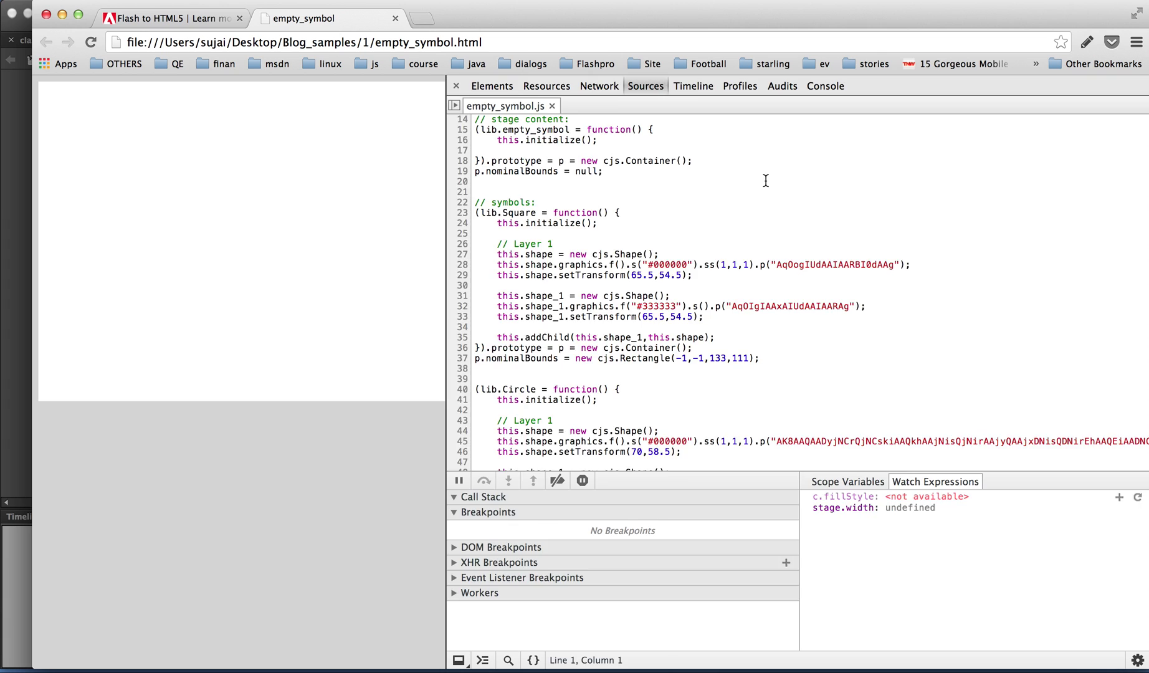
left_click(646, 85)
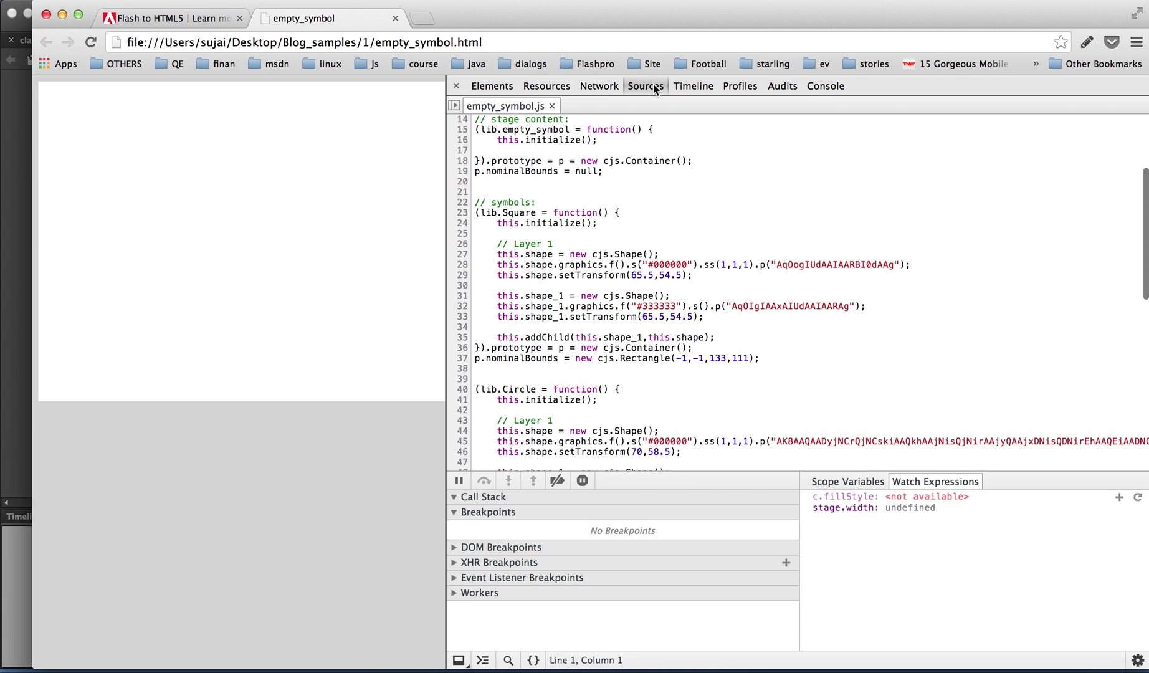
- Examine the definitions of the Circle and Square symbols in empty_symbol.js
scroll(579, 359, "down", 5)
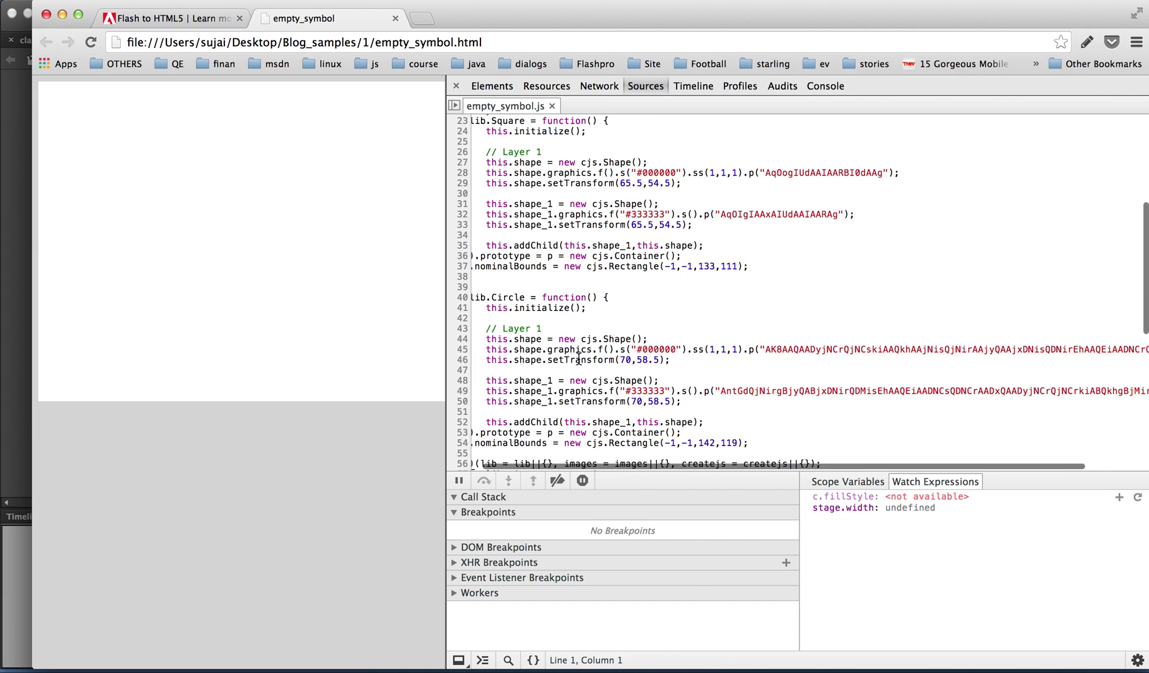
scroll(579, 359, "up", 2)
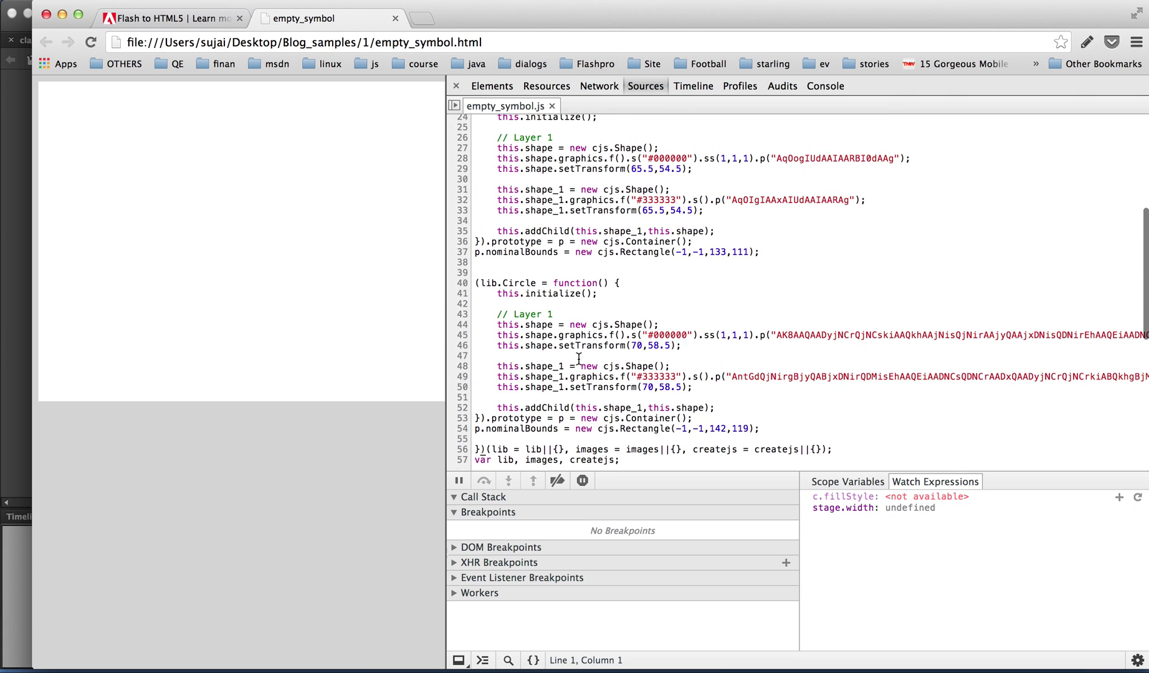
double_click(525, 297)
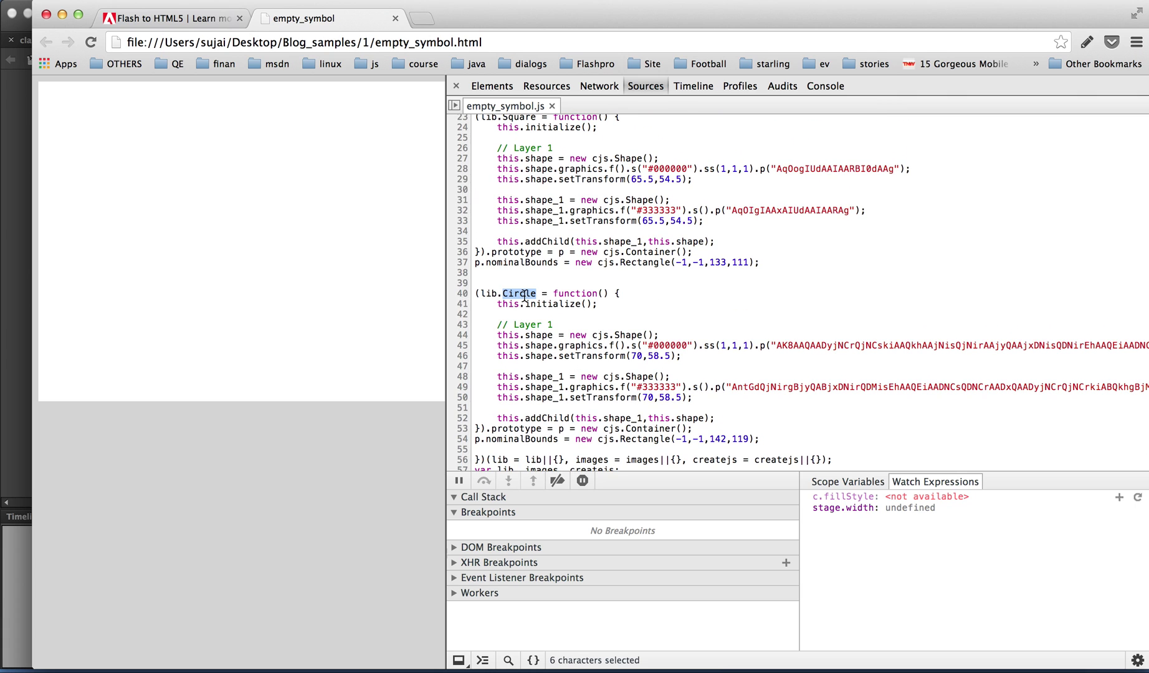
scroll(527, 258, "up", 4)
double_click(527, 258)
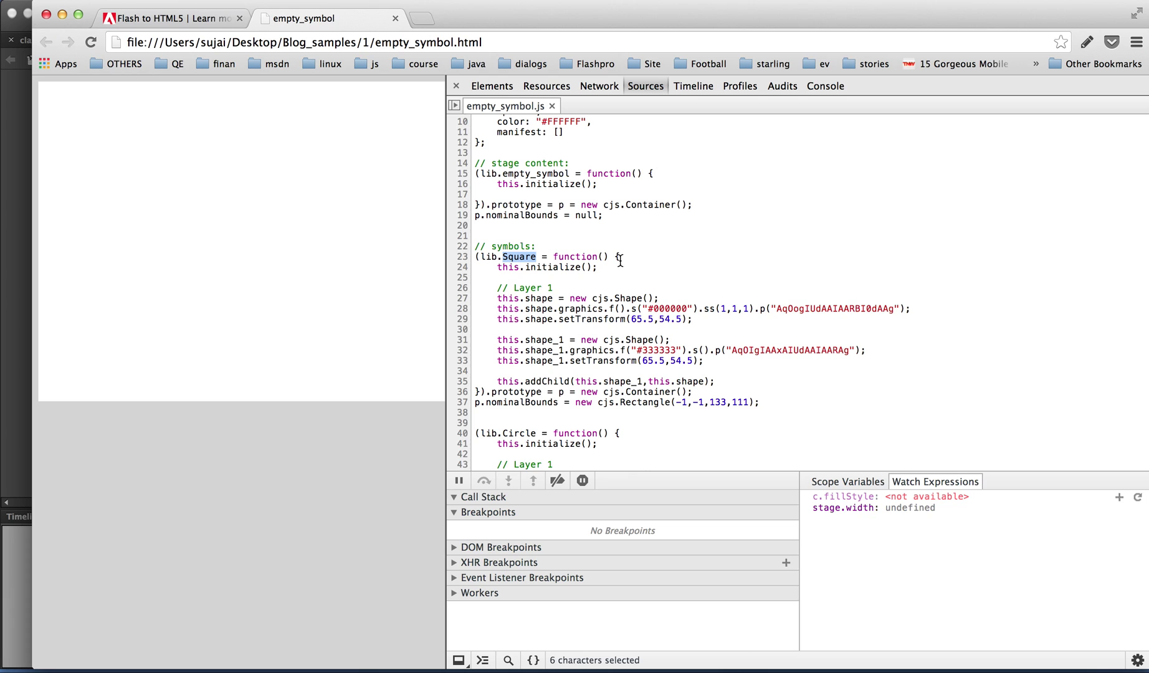
- Close the empty_symbol browser preview, return to Flash and close empty_symbol.fla
left_click(399, 21)
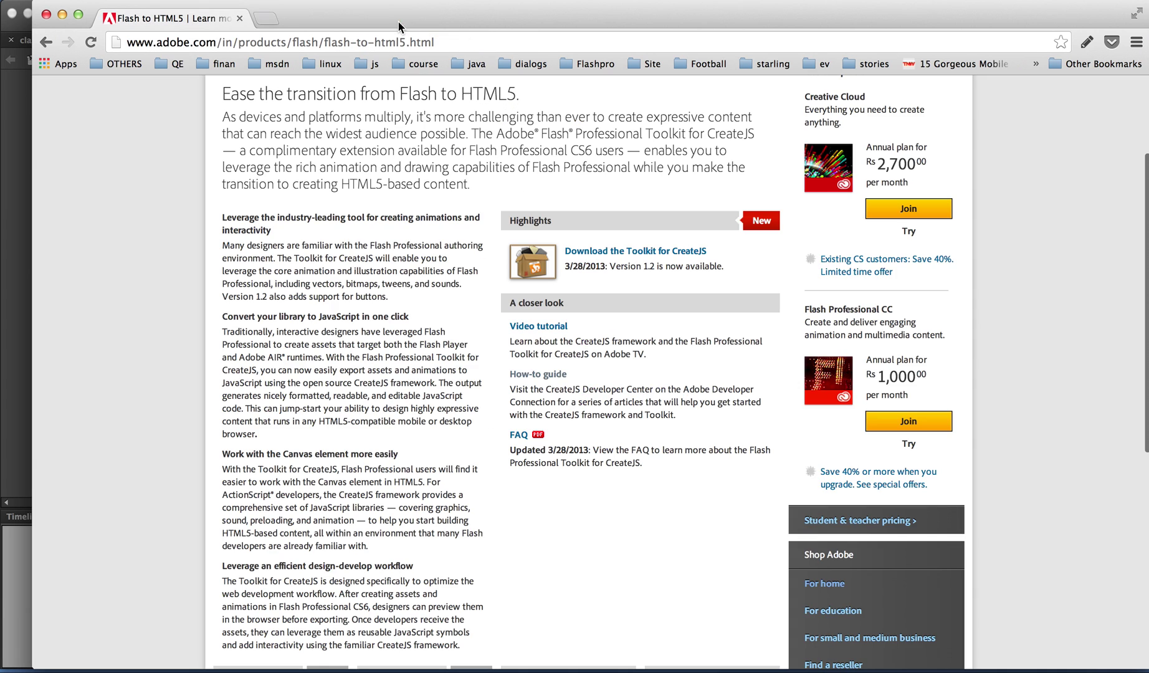
left_click(62, 15)
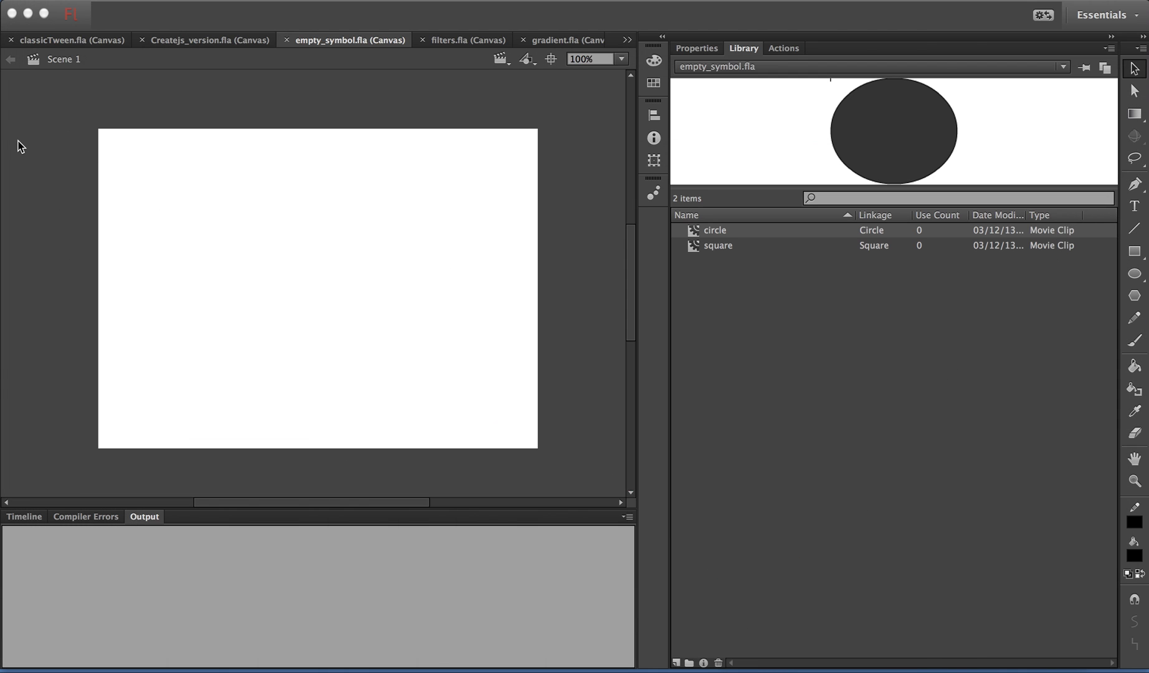
left_click(287, 41)
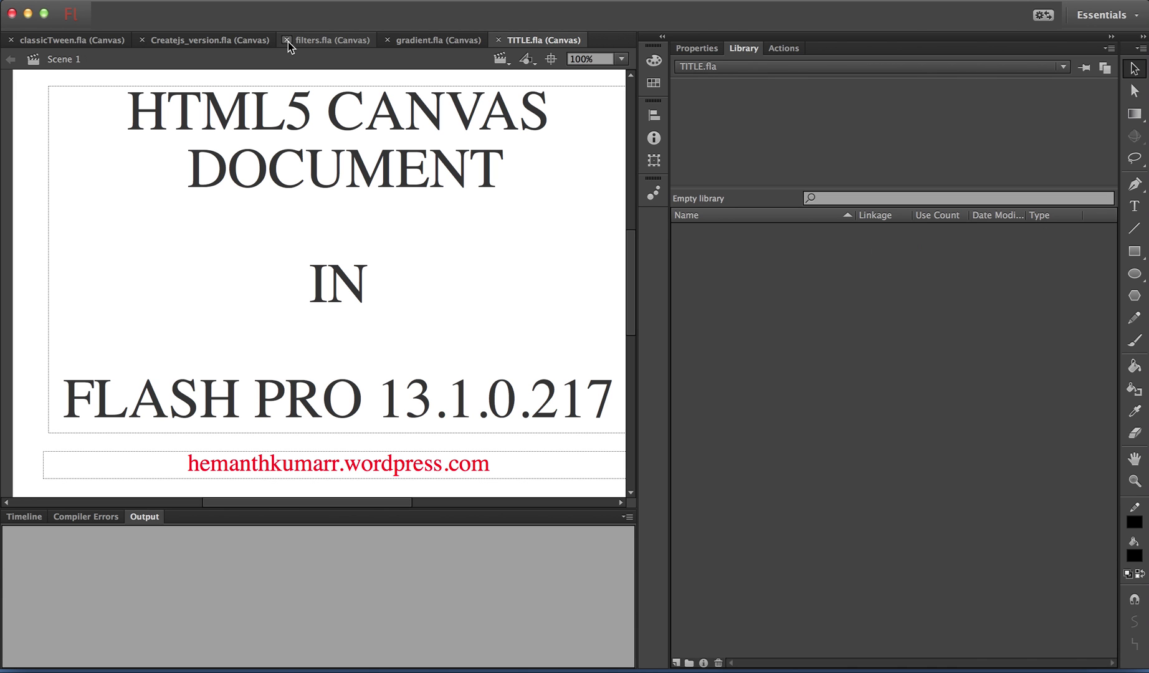
- Bring up classicTween.fla and inspect the tweening properties of Layer 2 at frame 23
left_click(53, 42)
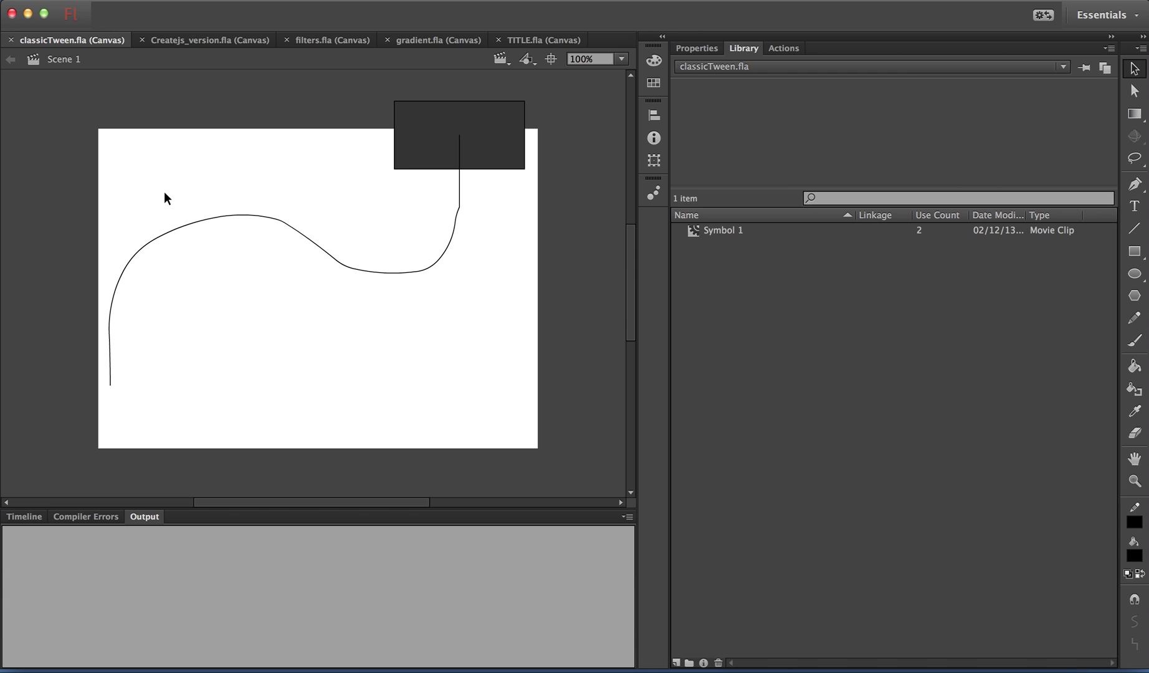
left_click(25, 518)
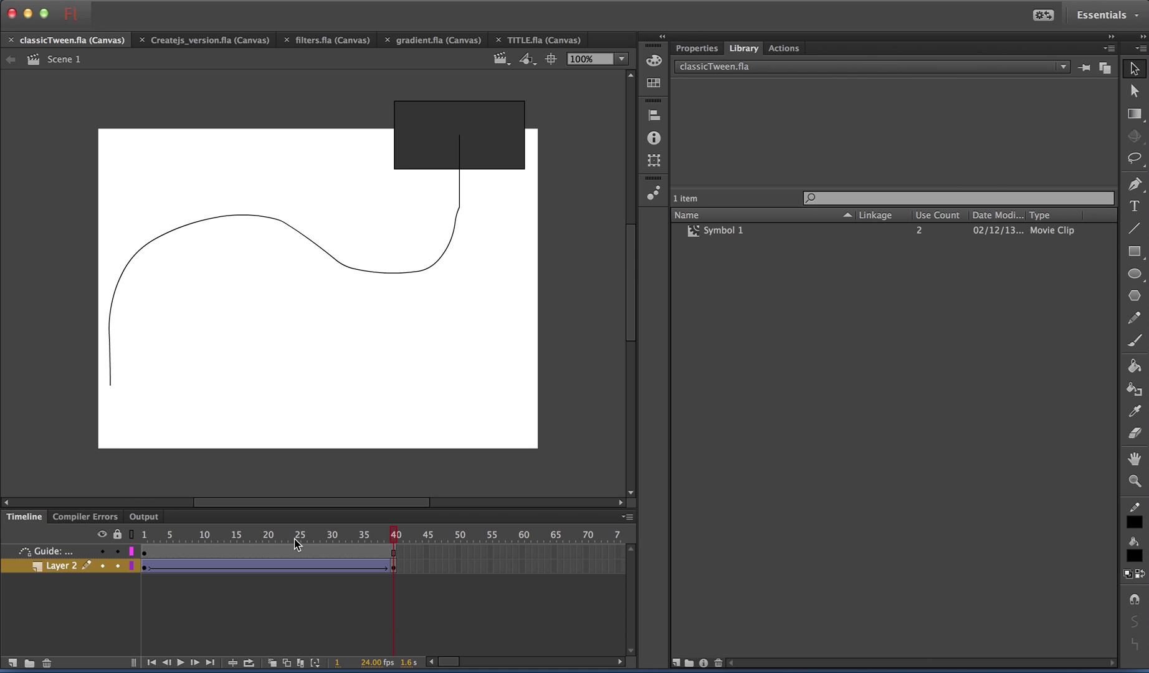
left_click(288, 566)
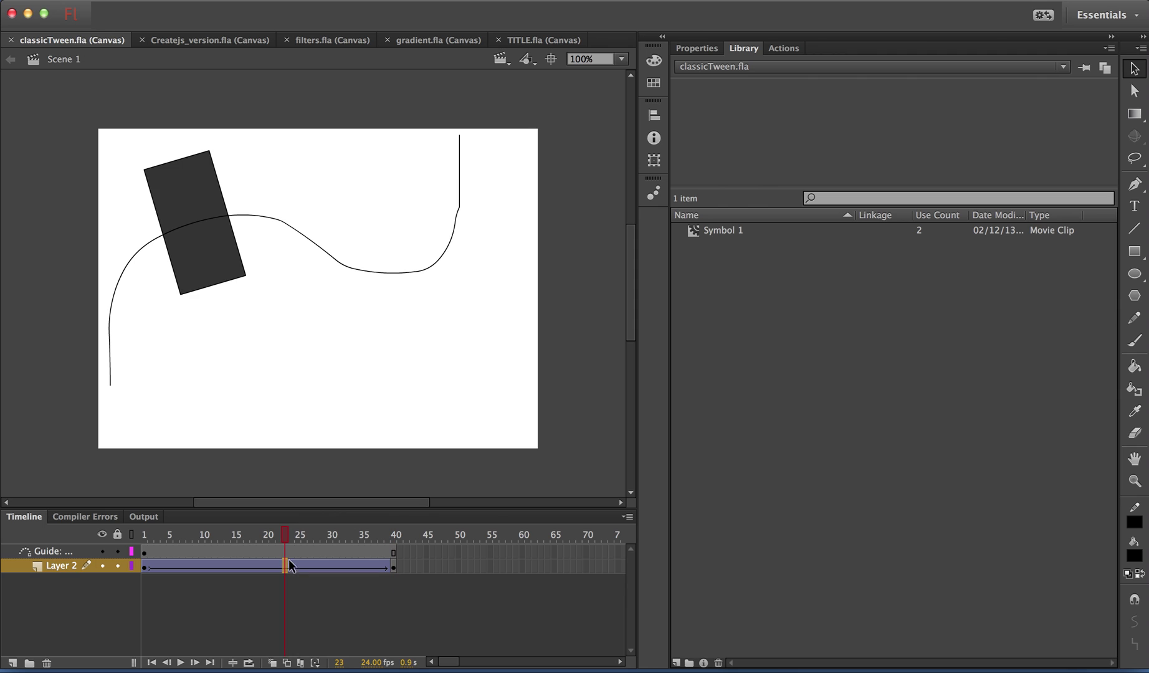
left_click(704, 47)
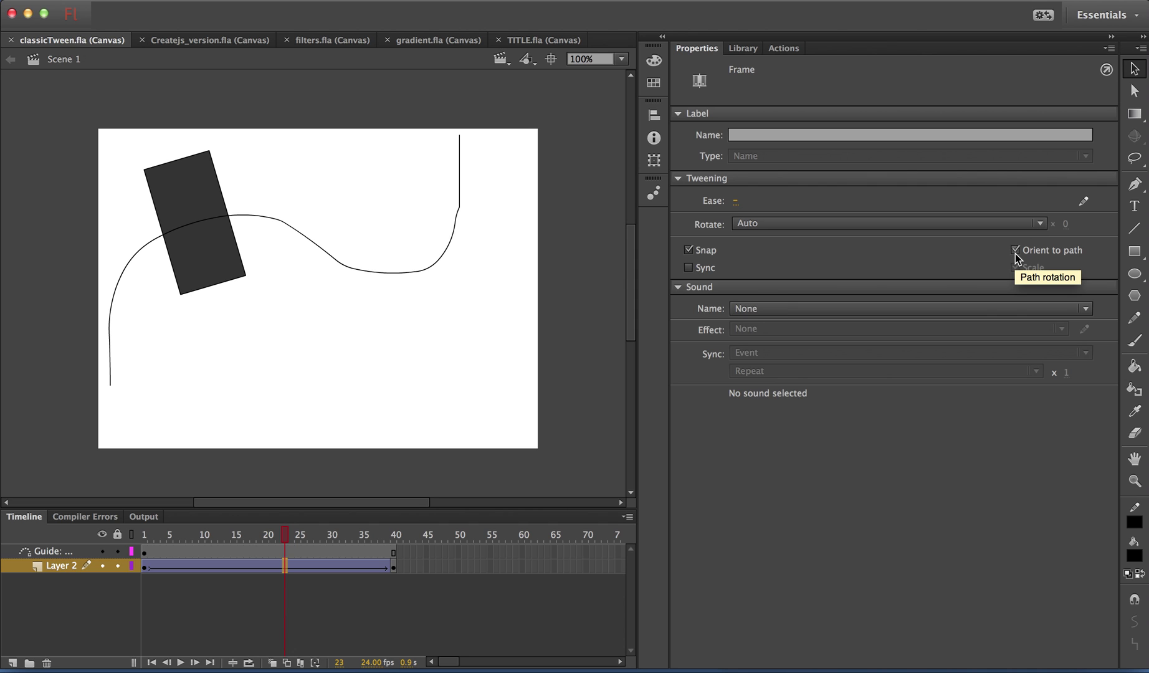
- Turn off Orient to path for the Layer 2 tween, scrub the playhead to compare, and turn the option back on
mouse_move(286, 546)
left_mouse_down()
mouse_move(175, 547)
mouse_move(343, 553)
mouse_move(255, 552)
mouse_move(273, 552)
left_mouse_up()
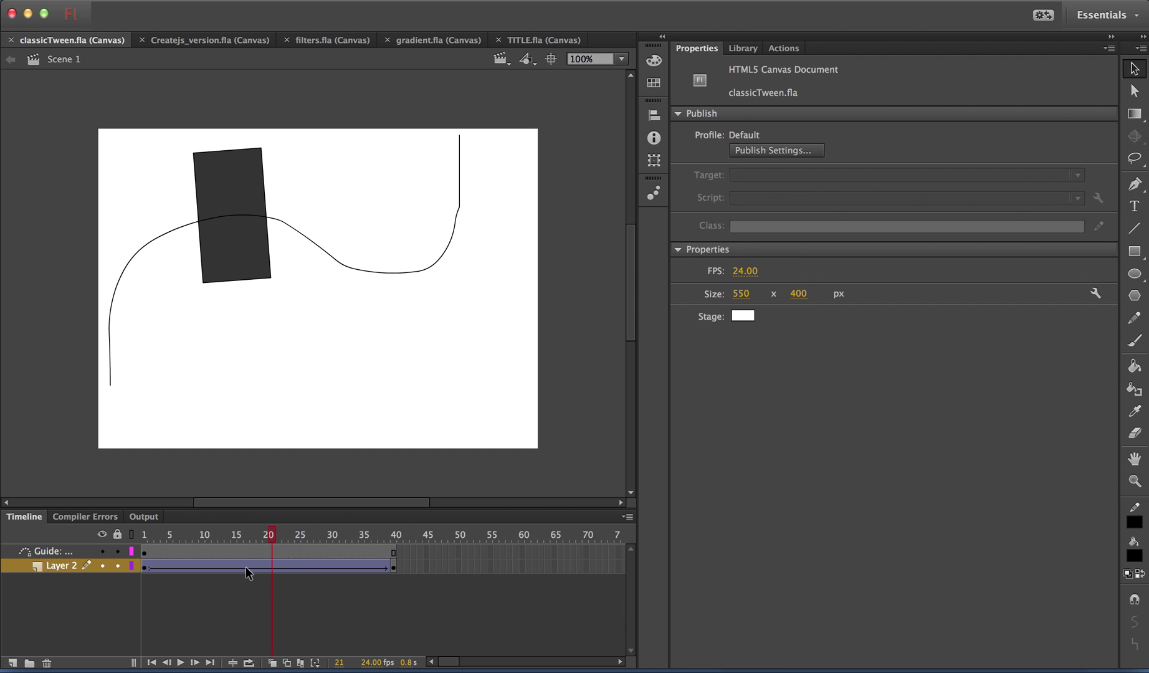
left_click(272, 566)
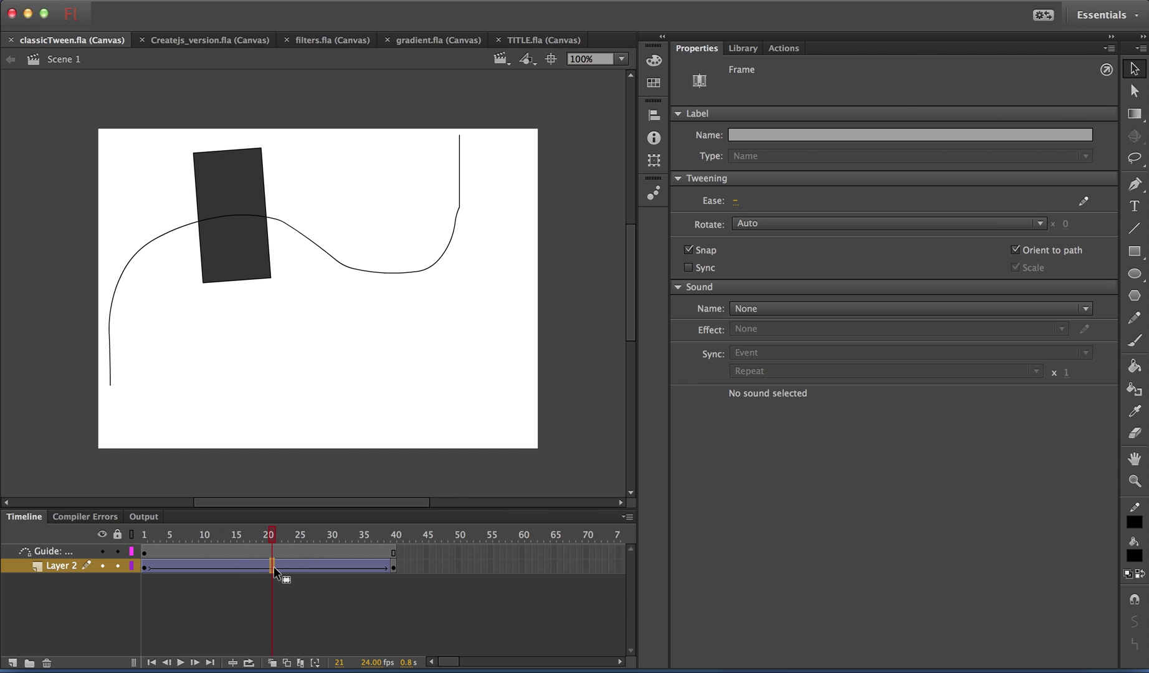
left_click(1015, 250)
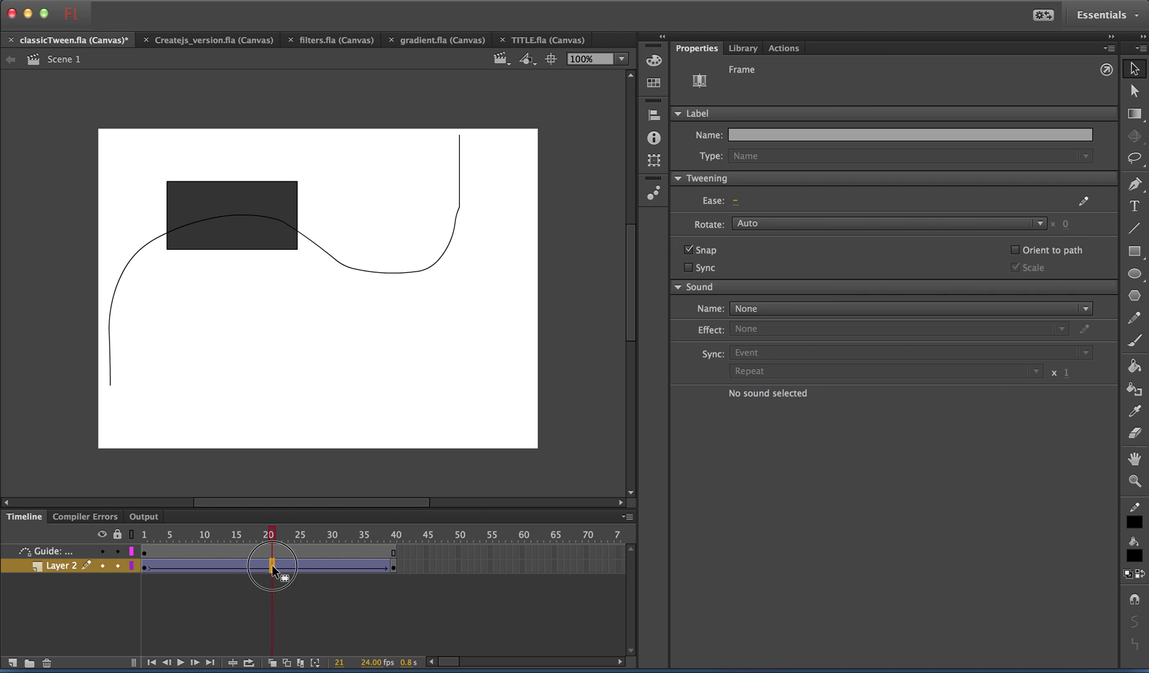
mouse_move(271, 535)
left_mouse_down()
mouse_move(363, 536)
mouse_move(273, 546)
left_mouse_up()
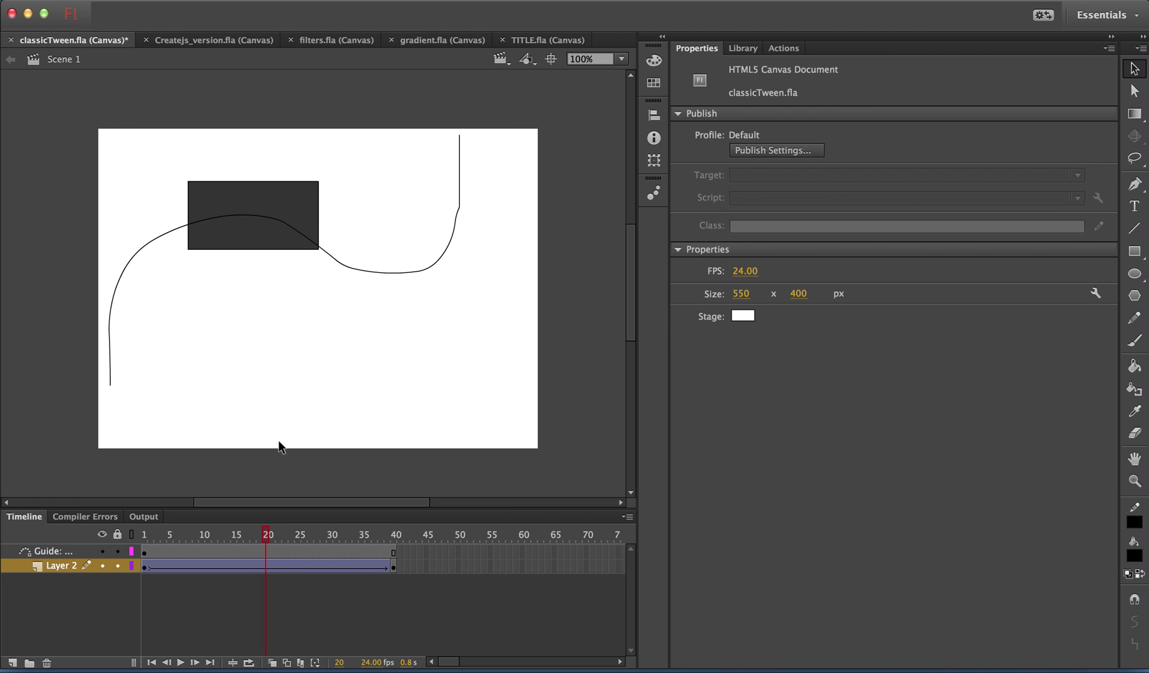
left_click(268, 567)
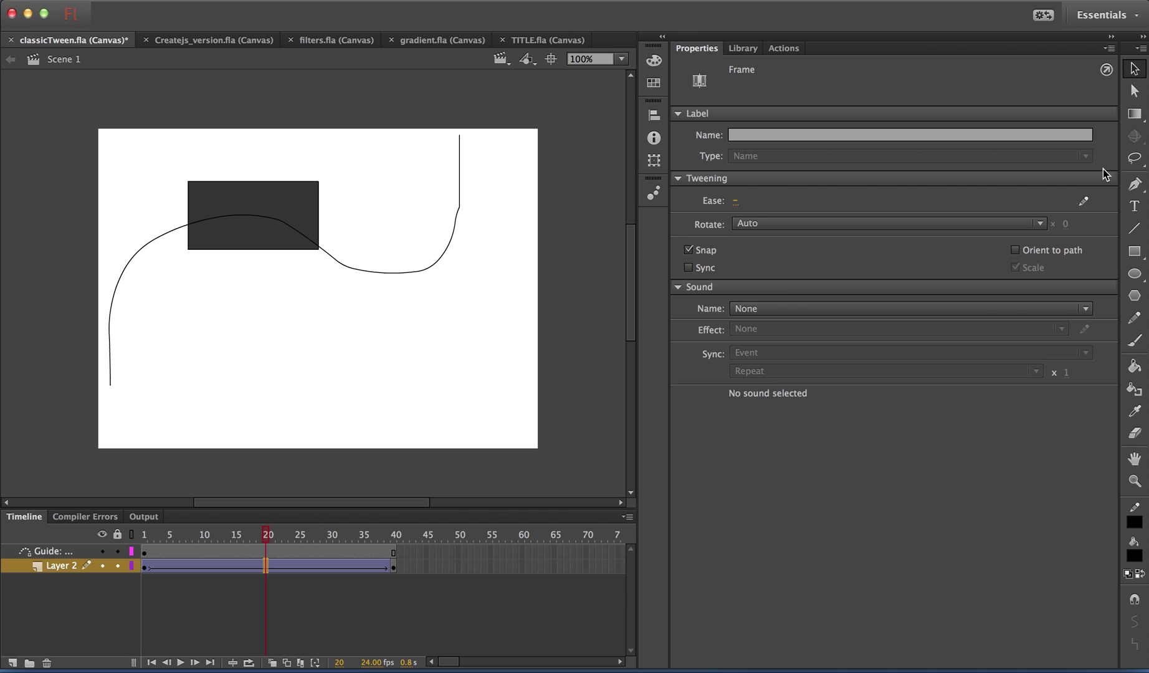
left_click(1016, 249)
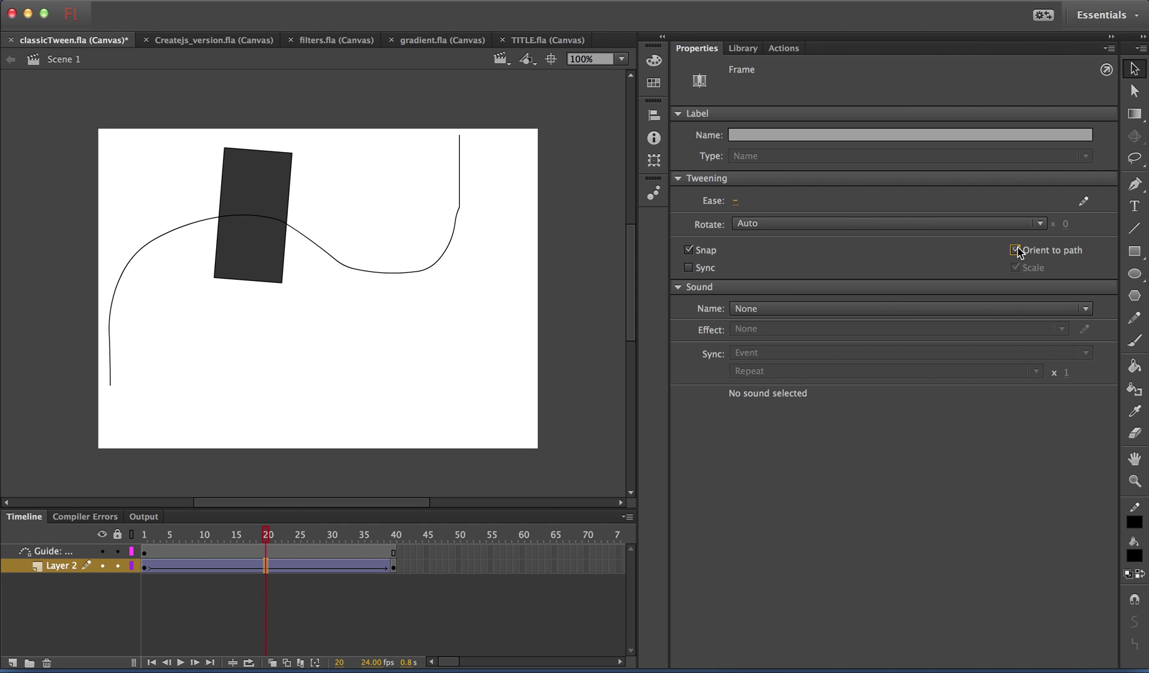
- Review the tween's custom ease curve, accept it as it is, and test the classic tween animation in the browser
left_click(1084, 201)
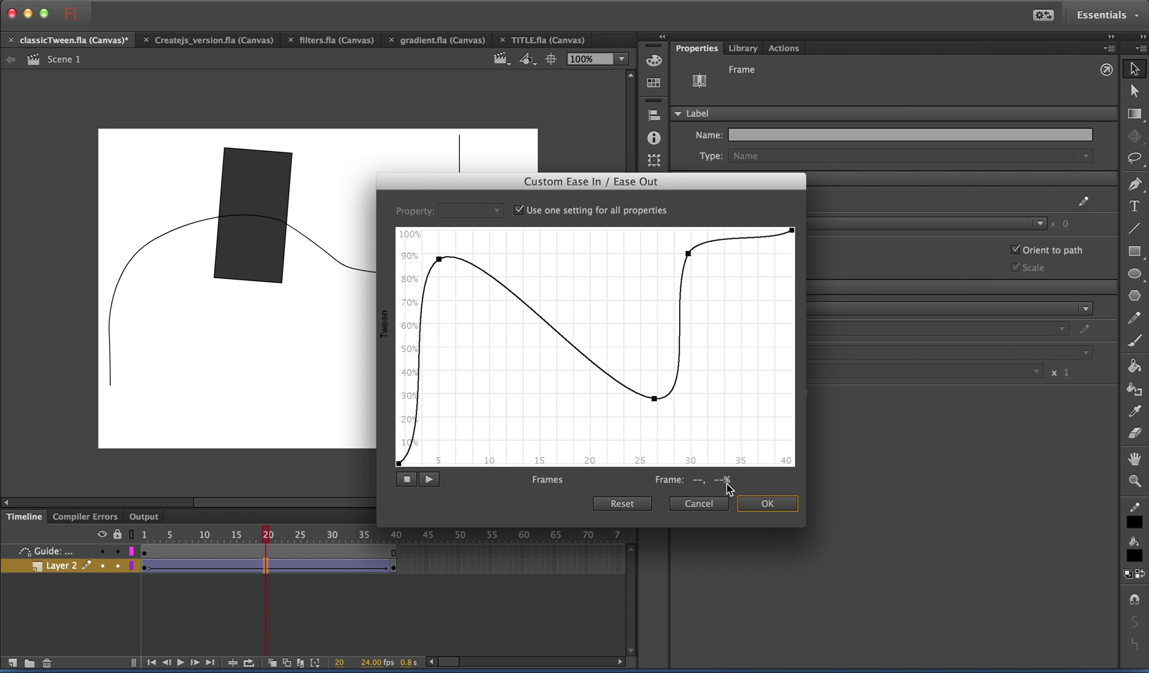
left_click(756, 499)
left_click(514, 444)
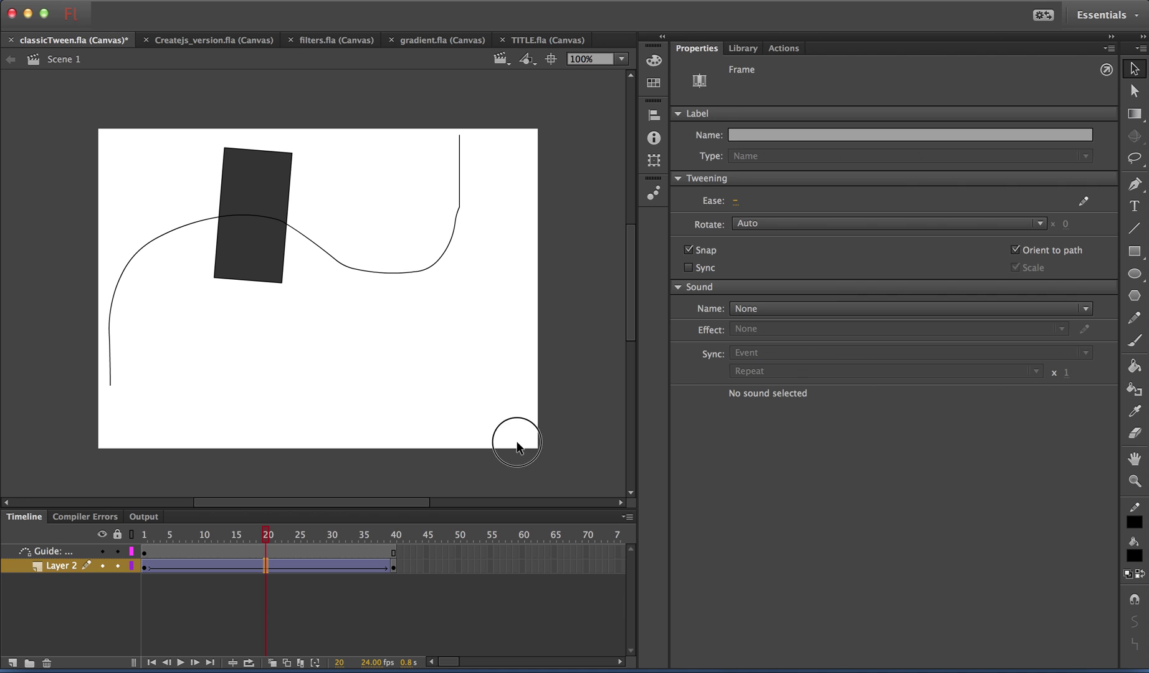
key("ctrl+Return")
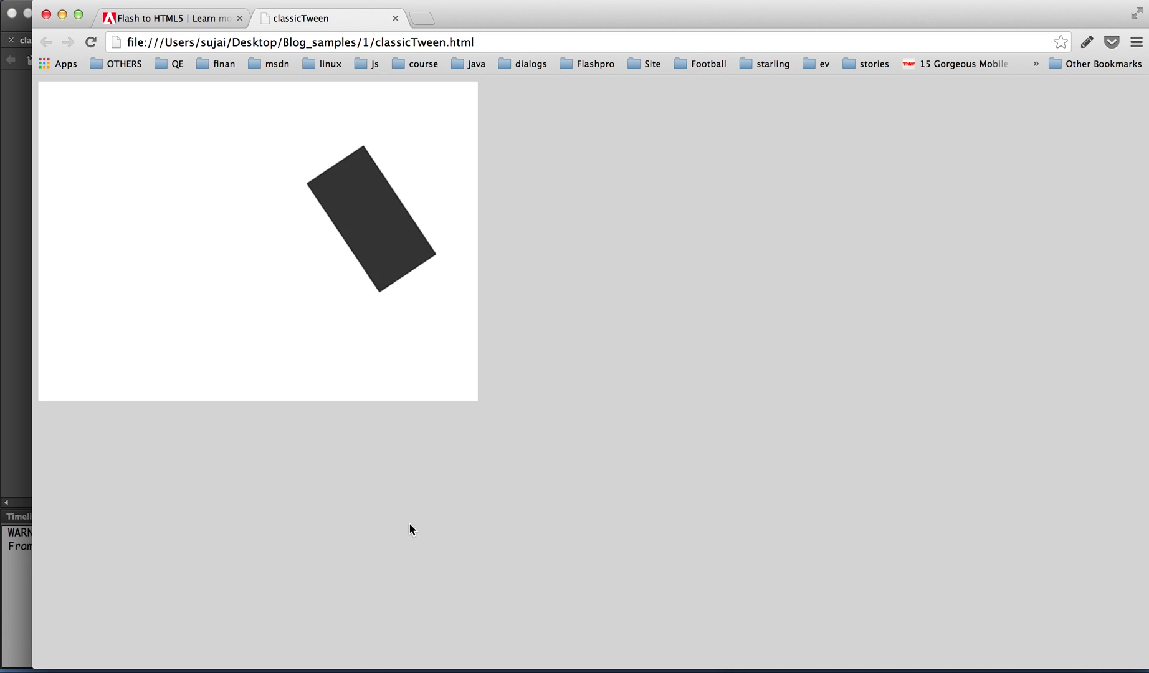
- Close the classicTween browser preview, return to Flash and close classicTween.fla without saving its changes
left_click(394, 20)
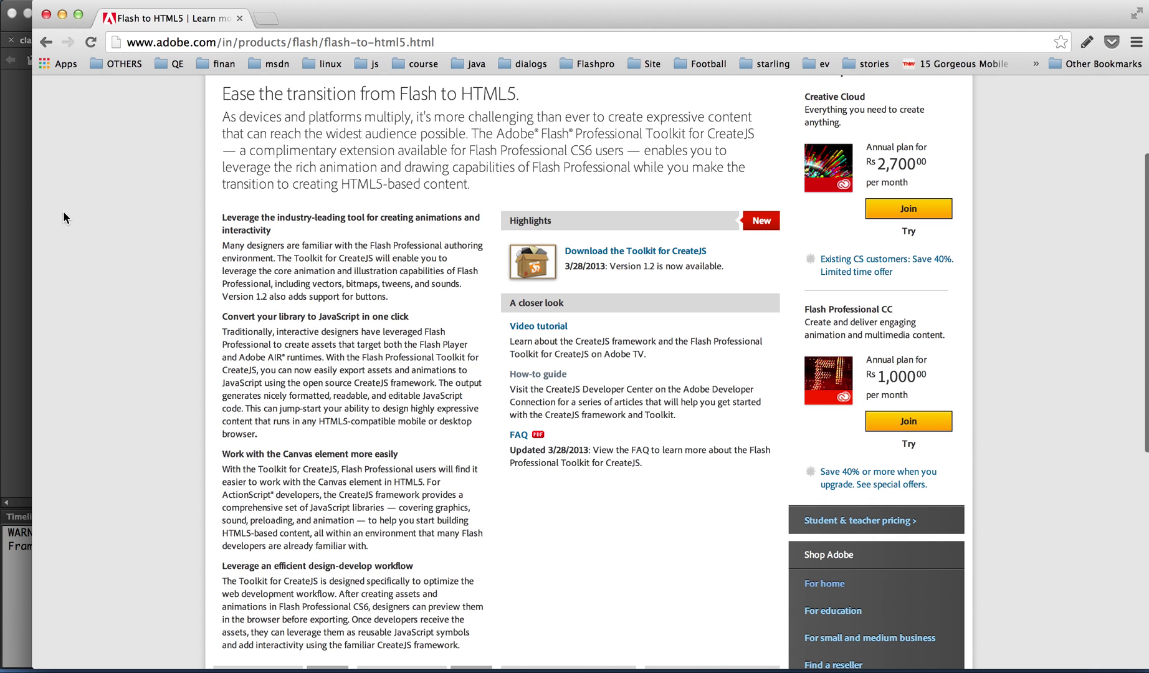
left_click(10, 238)
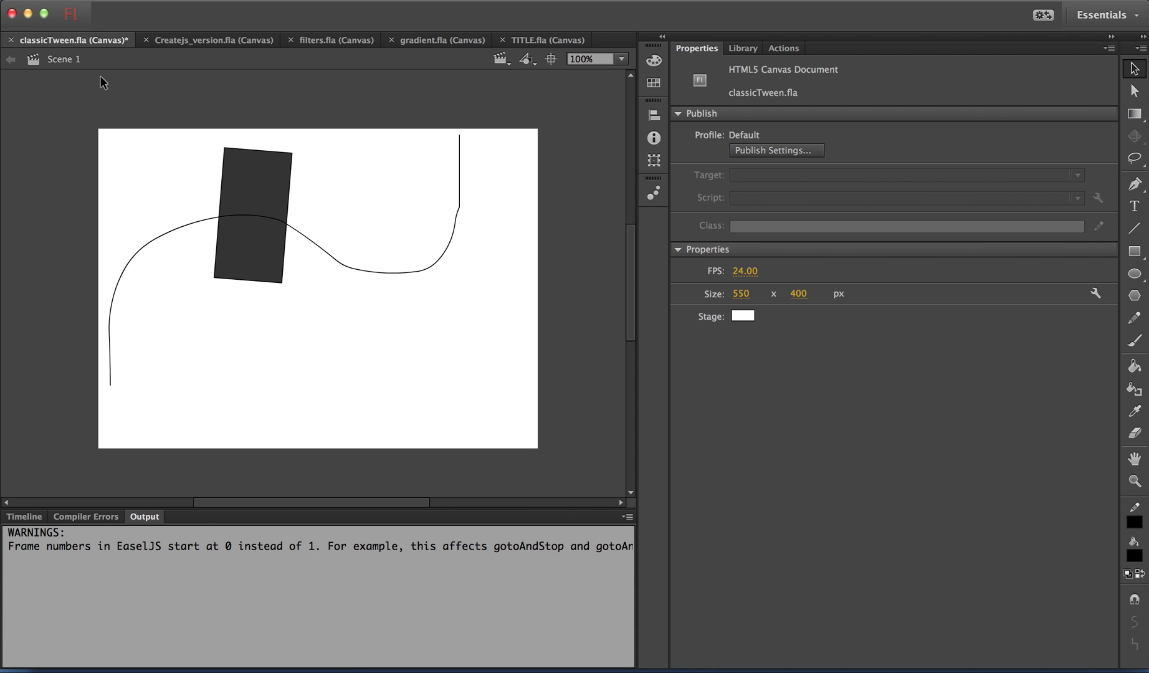
left_click(10, 40)
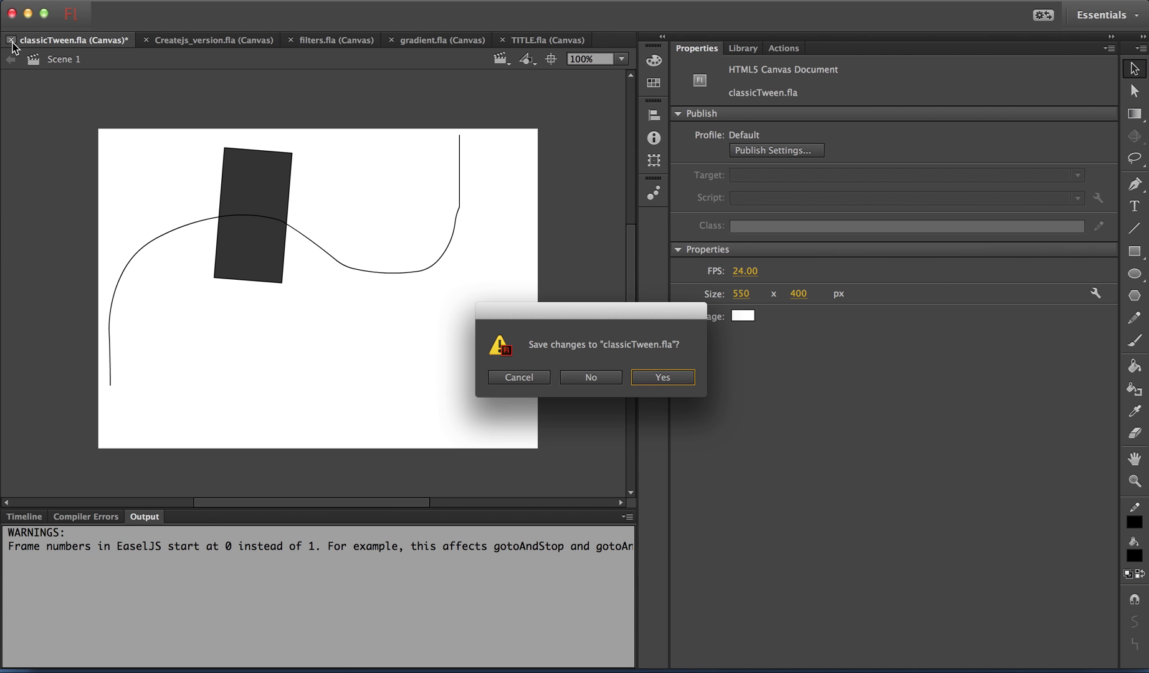
left_click(591, 378)
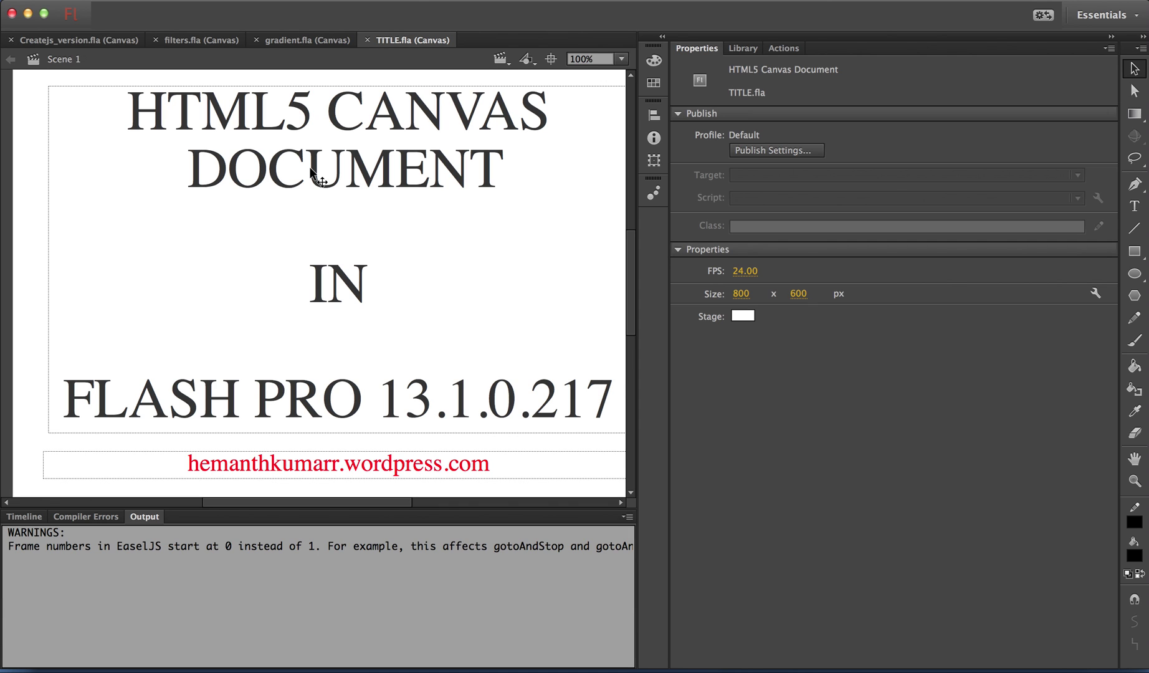
- Bring up filters.fla, inspect the green movie clip's color effect and filters, and compare its browser preview side by side with the stage
left_click(201, 41)
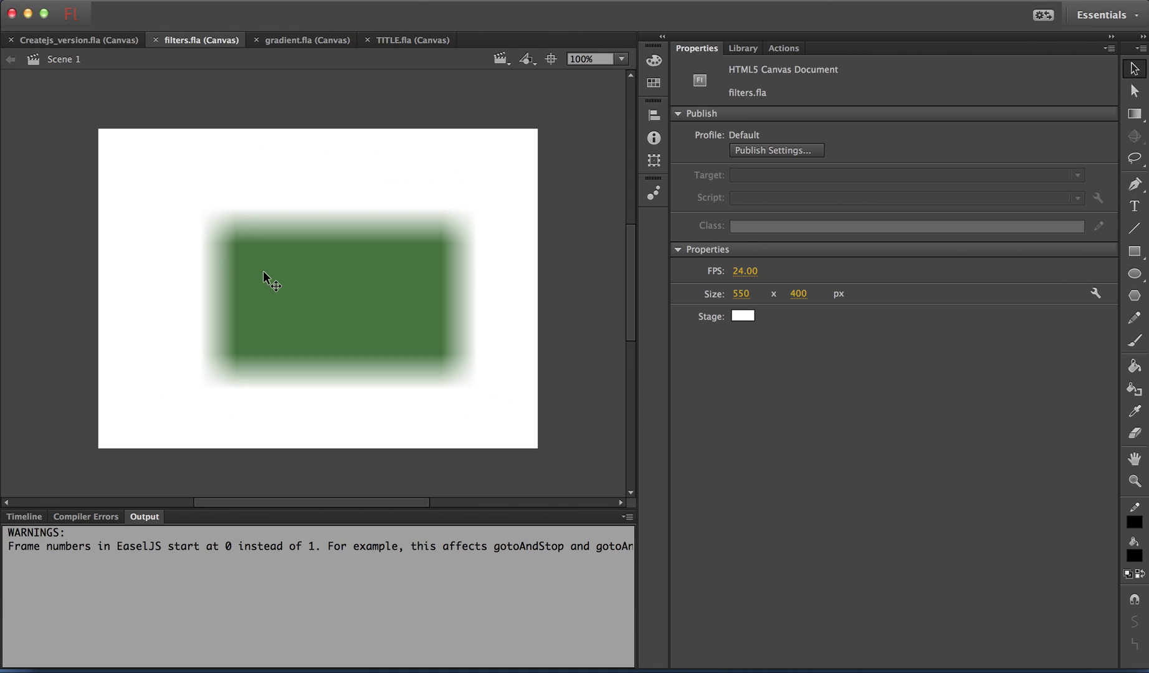
left_click(353, 323)
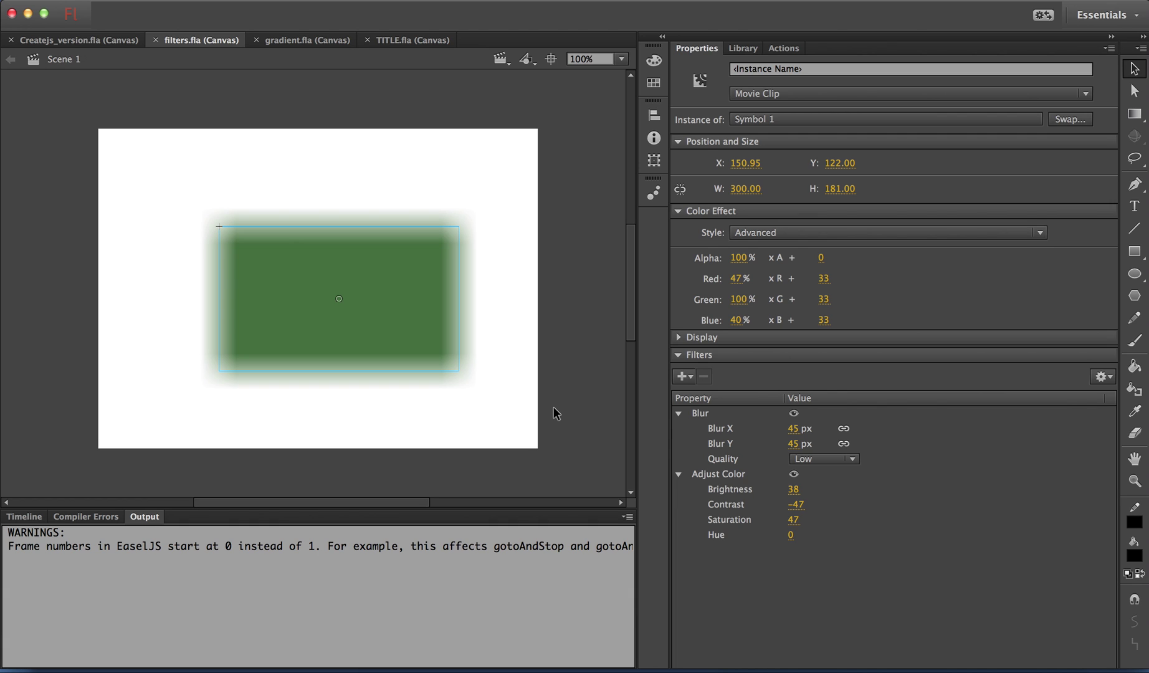
key("super+Return")
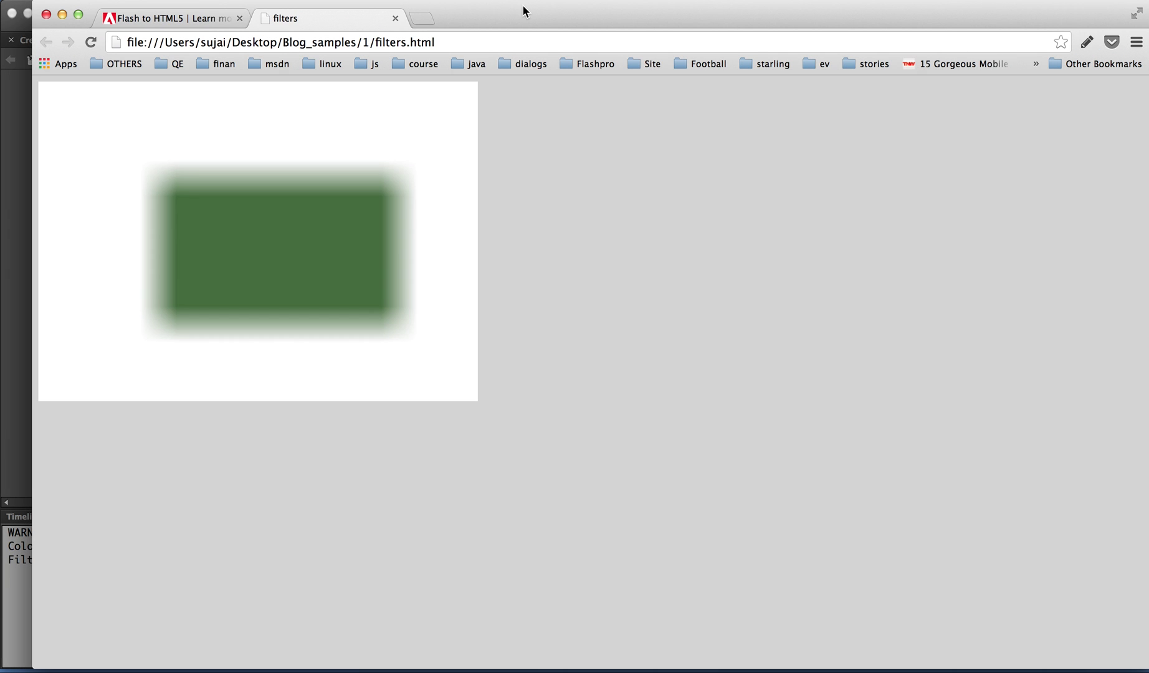
left_click_drag(526, 8, 996, 27)
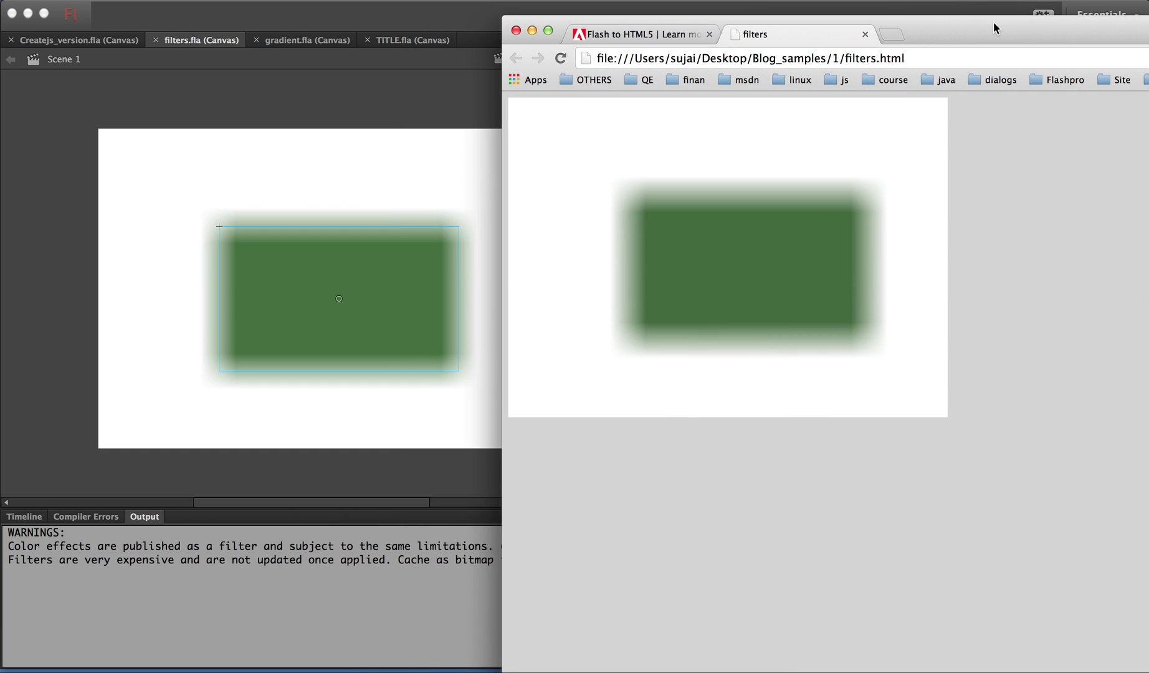
- Close the filters browser preview, minimize the browser and close filters.fla
left_click(865, 34)
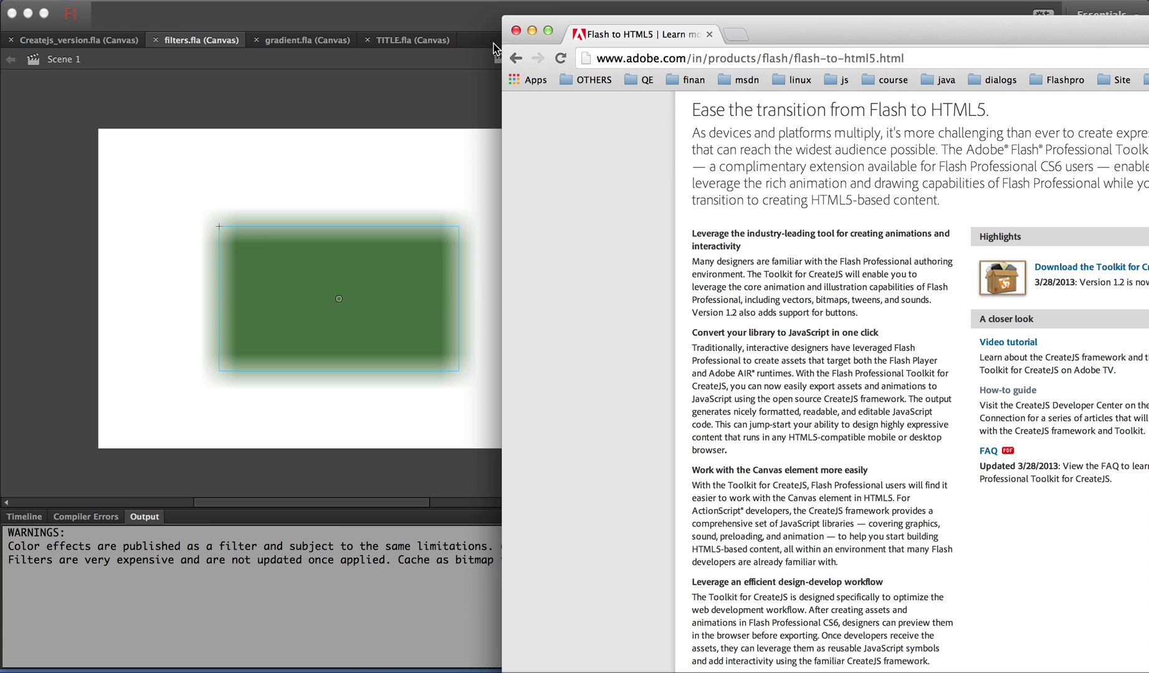
left_click(533, 31)
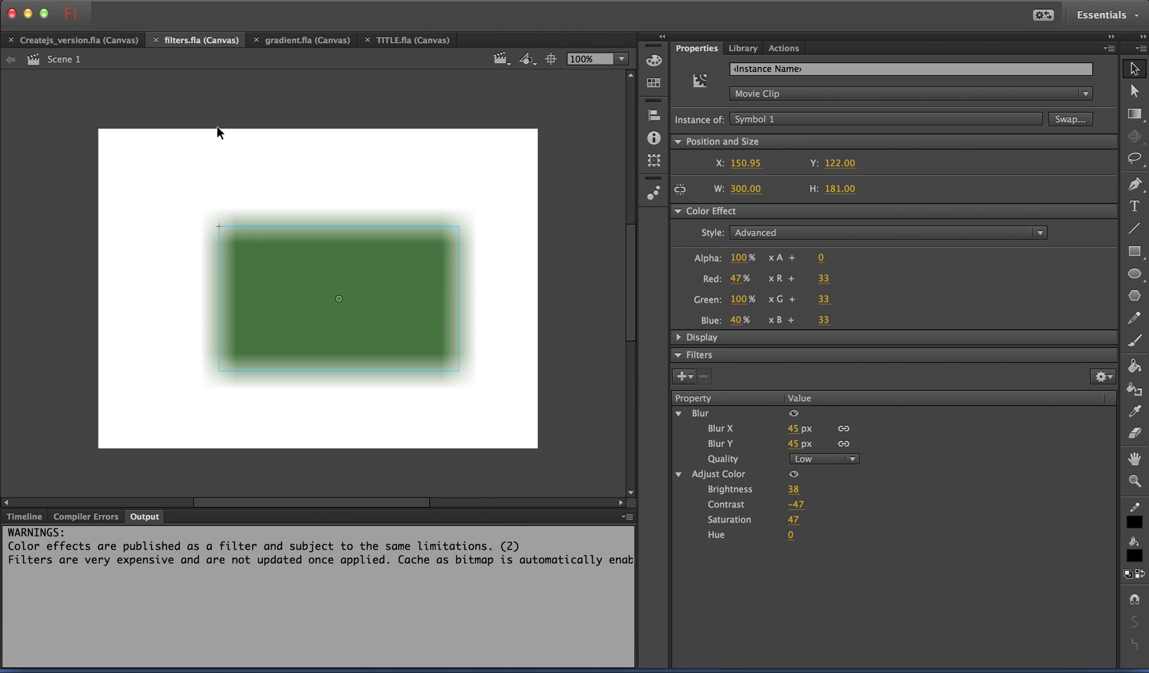
left_click(155, 40)
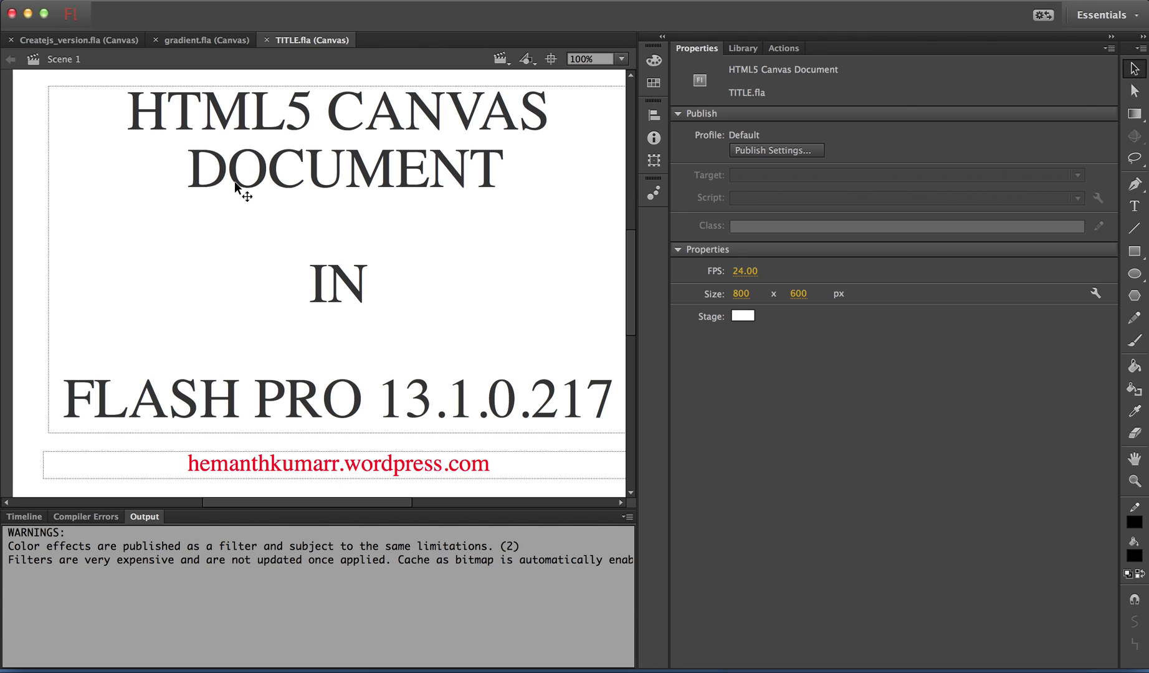
- Bring up Createjs_version.fla, review the full list of CreateJS library versions on the stage, and close the document
left_click(47, 41)
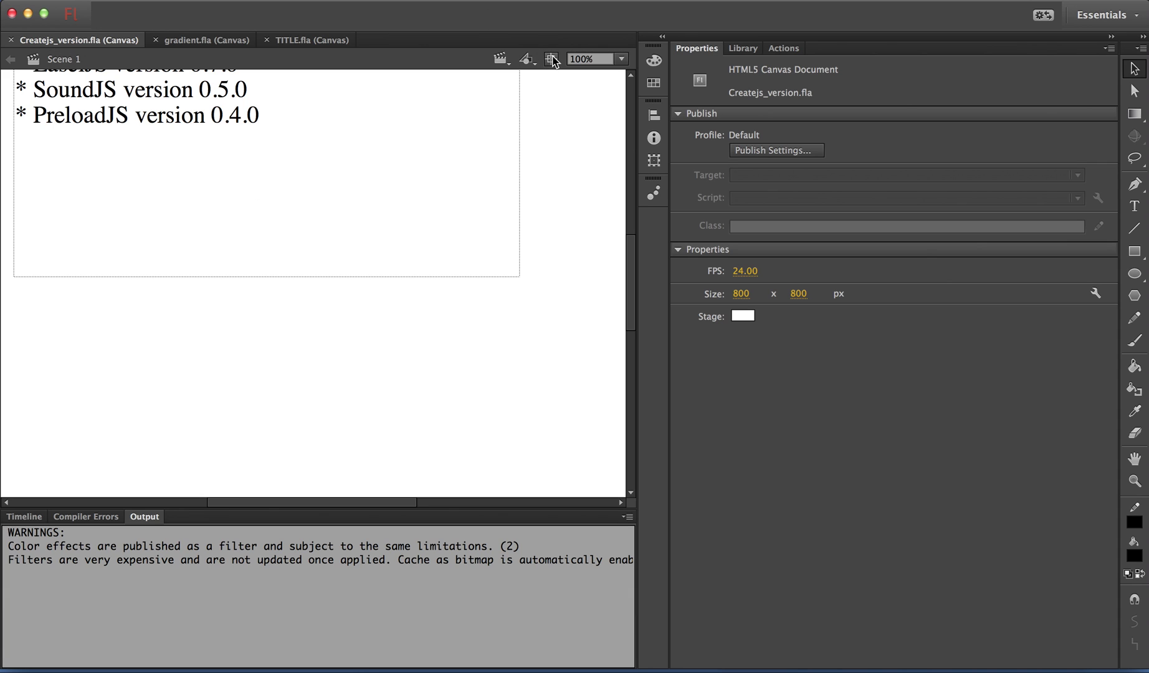
scroll(609, 232, "up", 3)
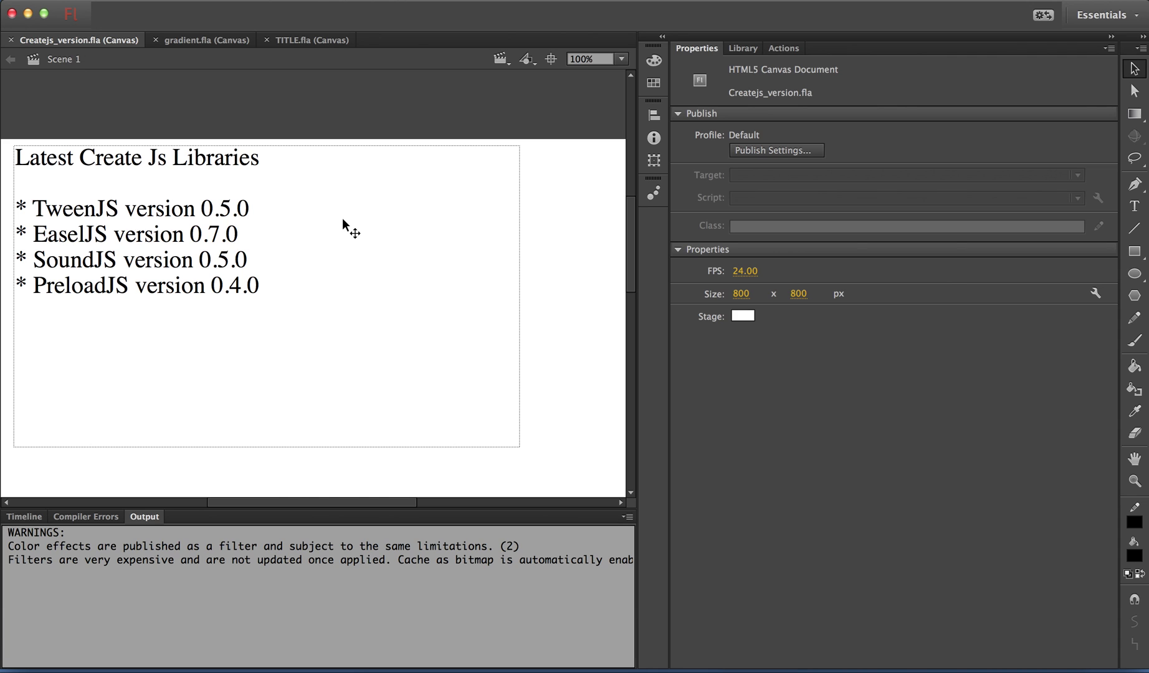
left_click(12, 40)
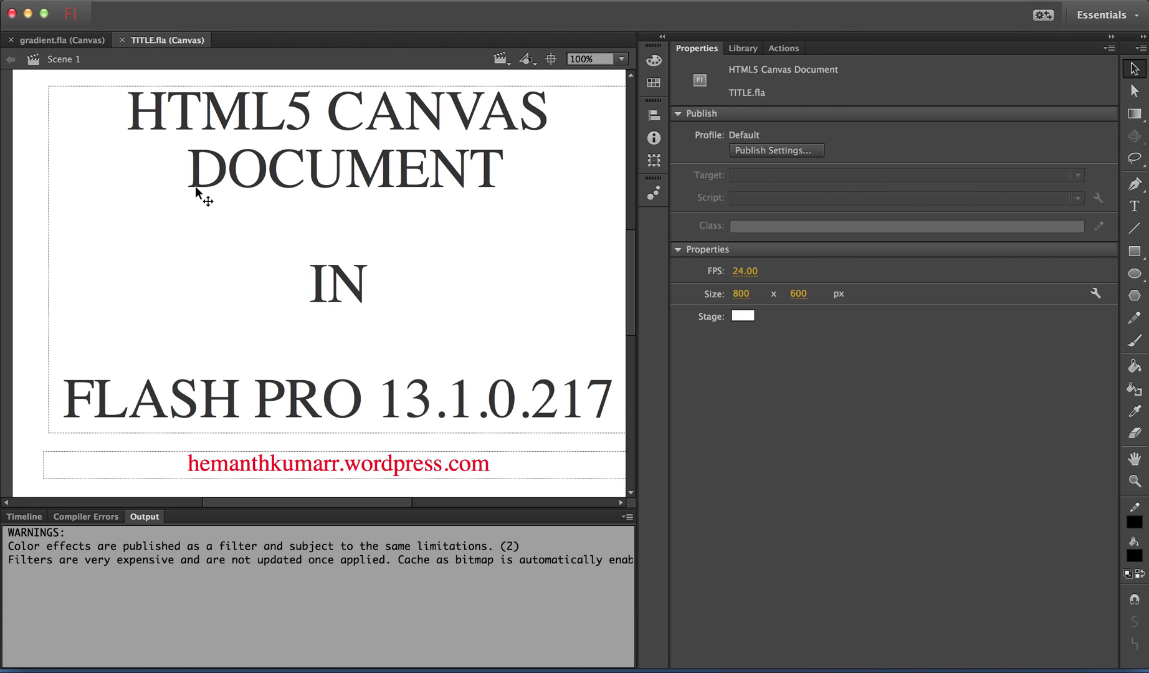
- In TITLE.fla, activate the Line tool and examine which stroke styles an HTML5 Canvas document offers
scroll(195, 186, "down", 2)
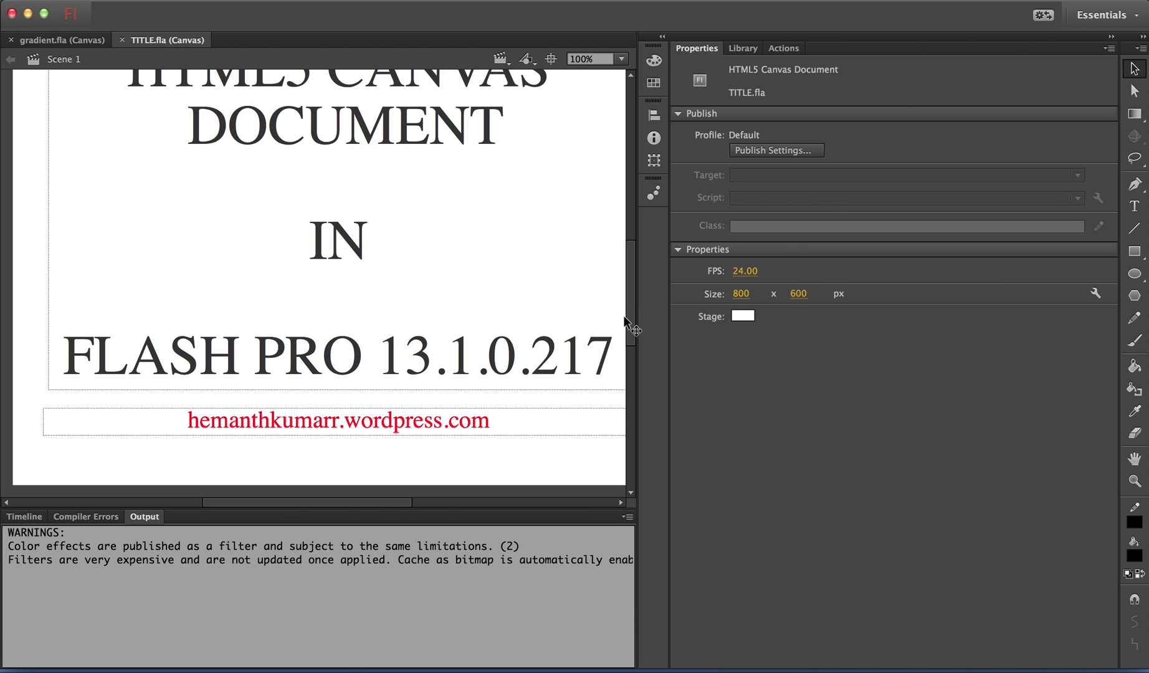
left_click_drag(627, 309, 629, 310)
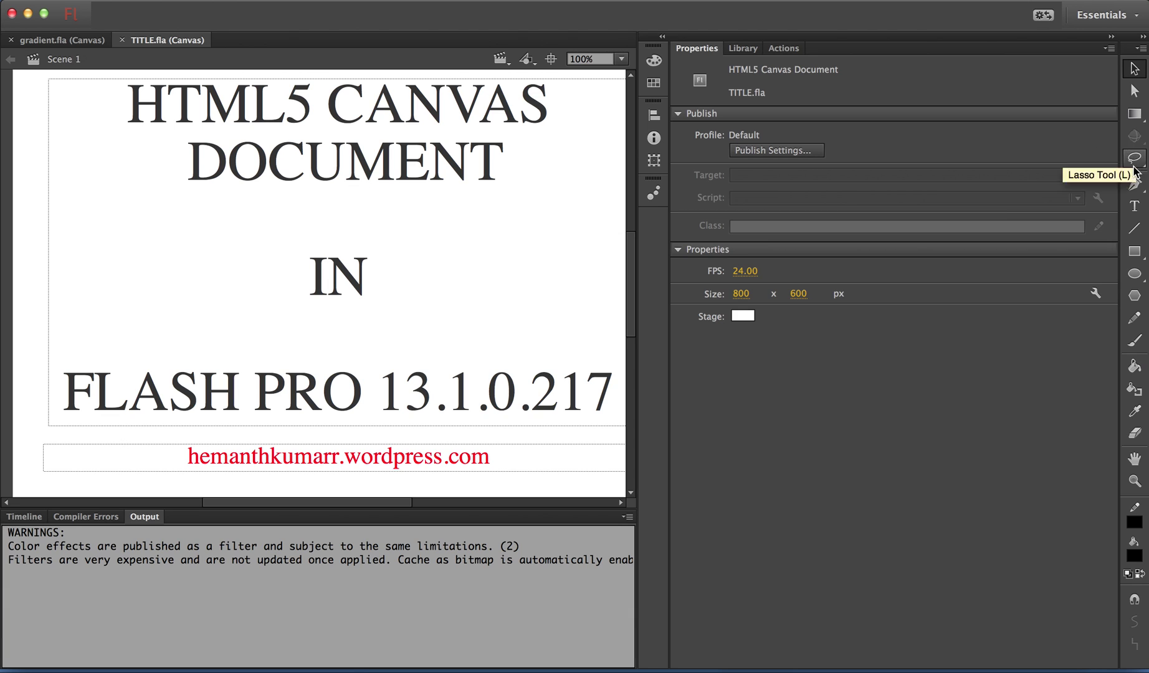
left_click(1134, 228)
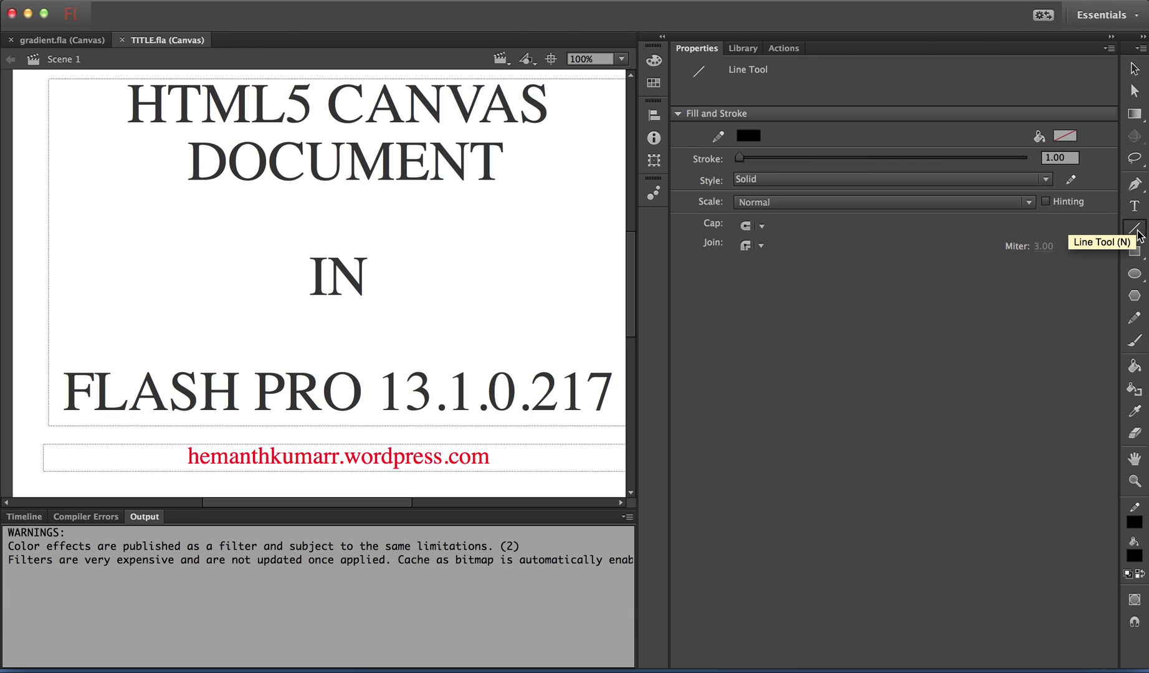
left_click(890, 180)
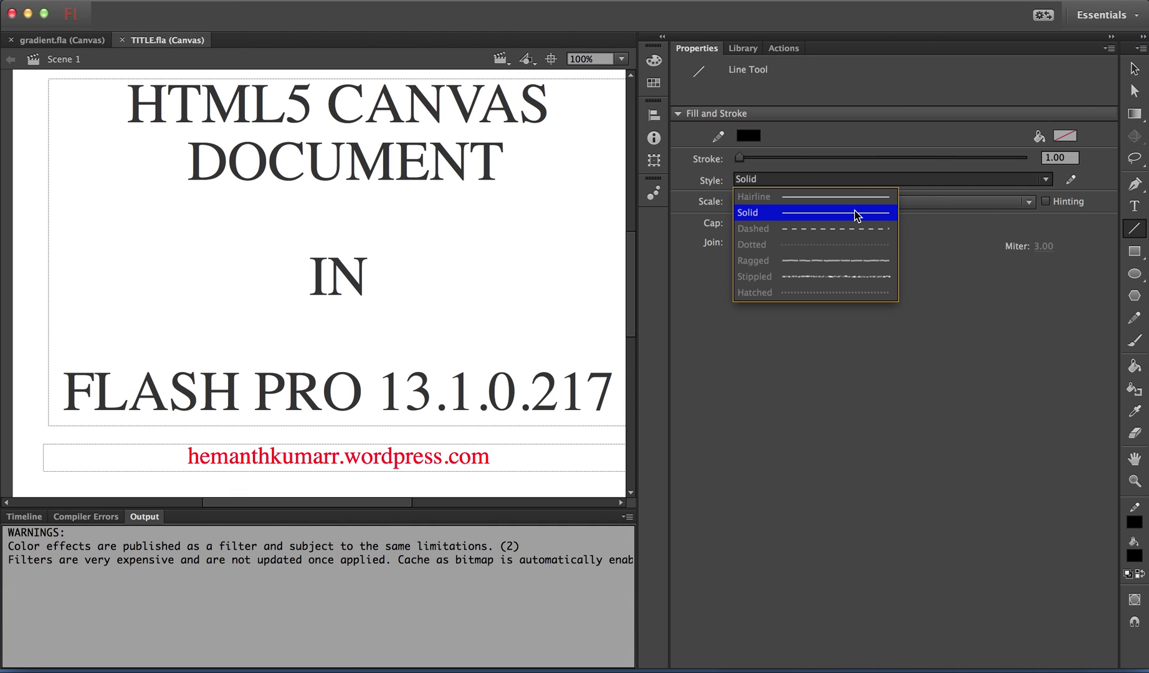
- Activate the Text tool, examine the text types offered in the Canvas document, and reveal its paragraph settings
left_click(1133, 208)
left_click(829, 87)
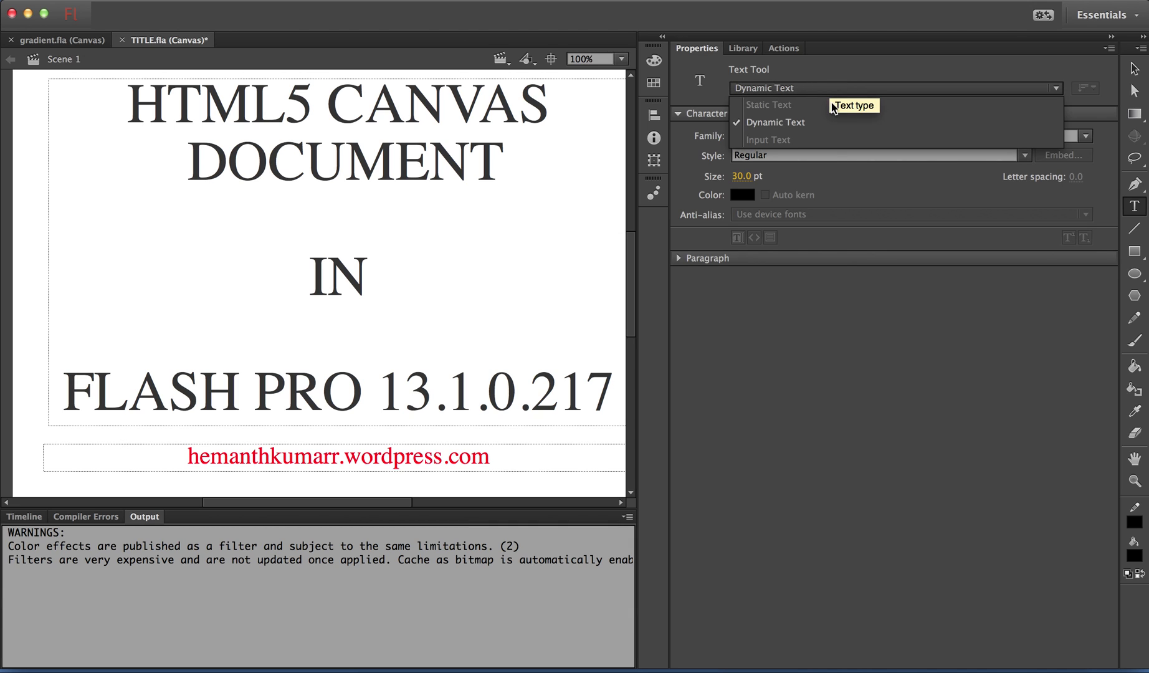
left_click(865, 352)
left_click(683, 262)
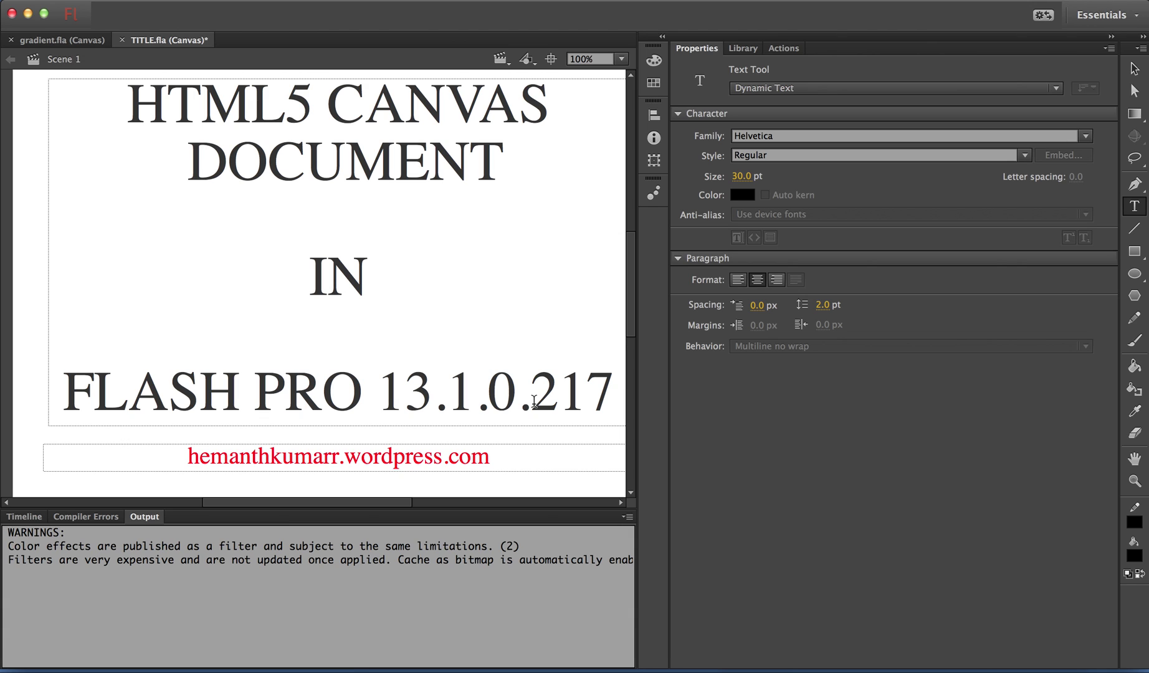
- Bring up gradient.fla and change the large black rectangle's fill from solid color to a radial gradient
left_click(45, 44)
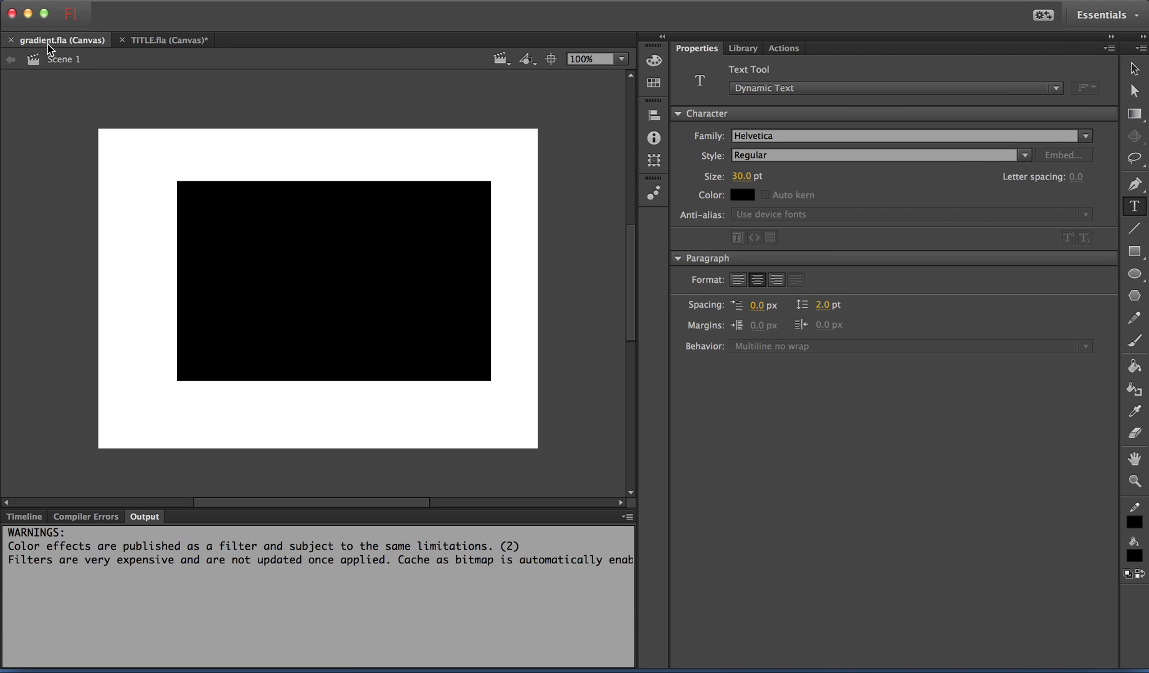
left_click(654, 60)
left_click(339, 297)
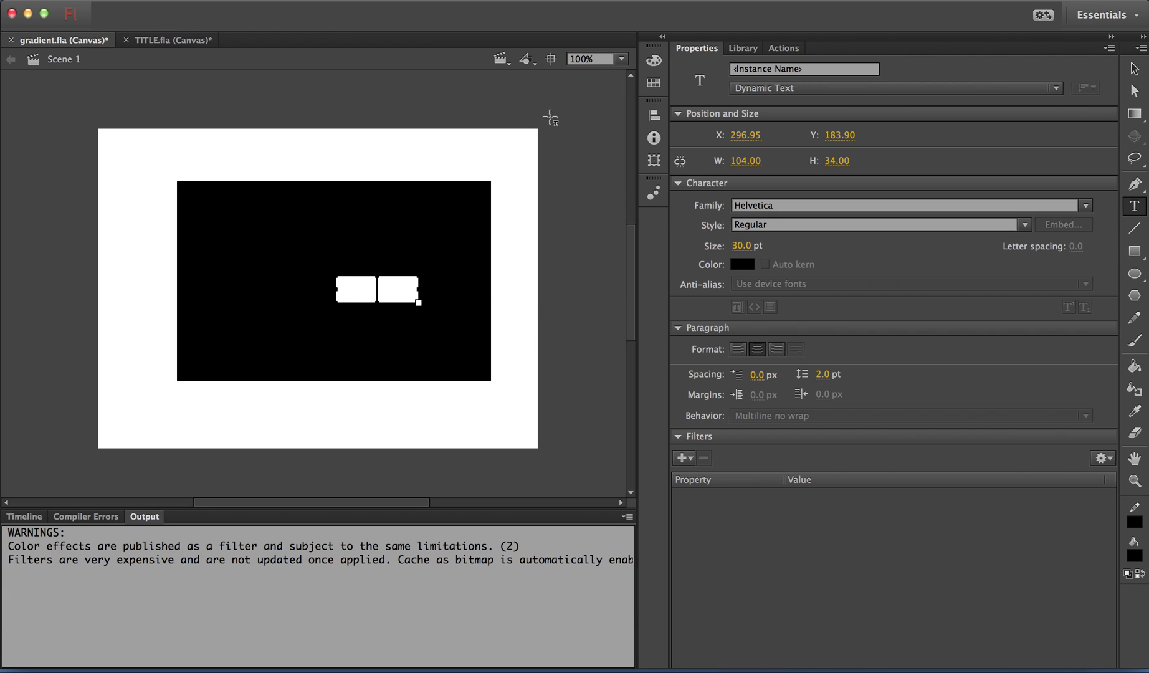
left_click(1134, 69)
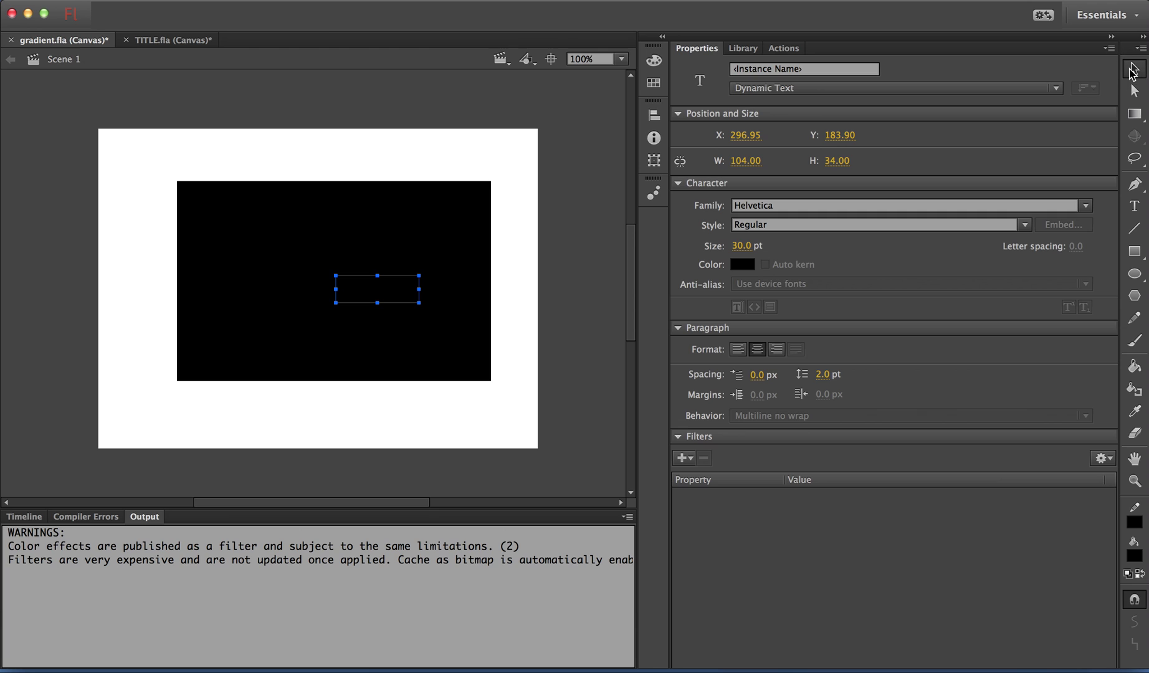
left_click(218, 272)
left_click(652, 64)
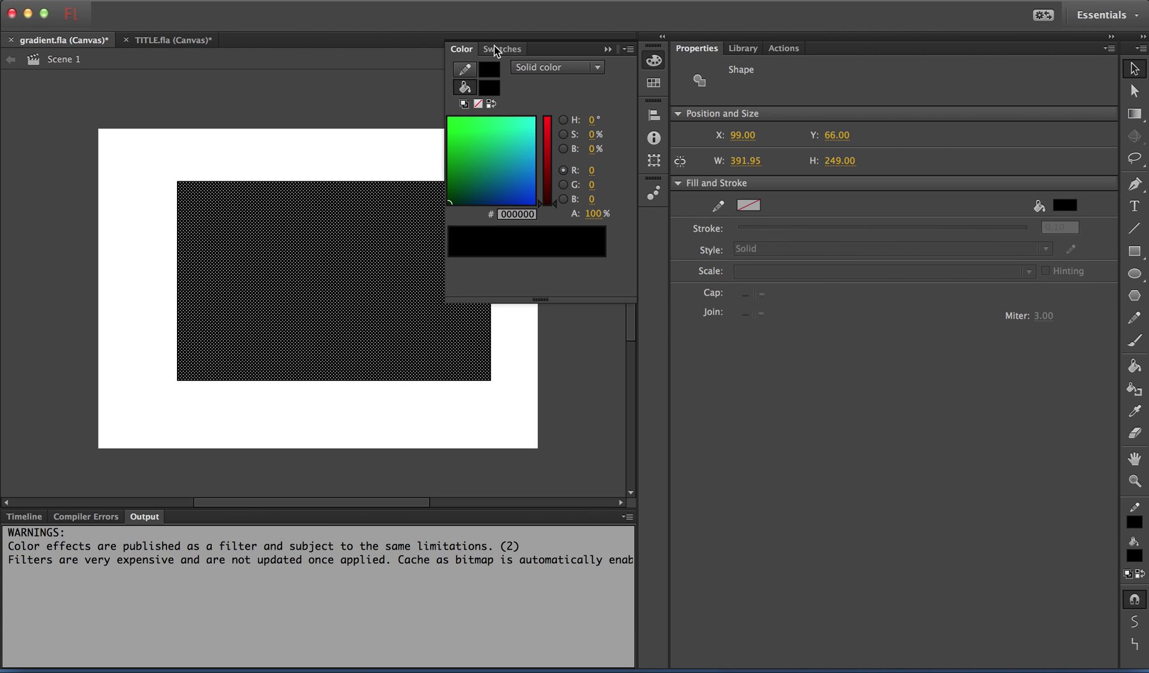
left_click(561, 70)
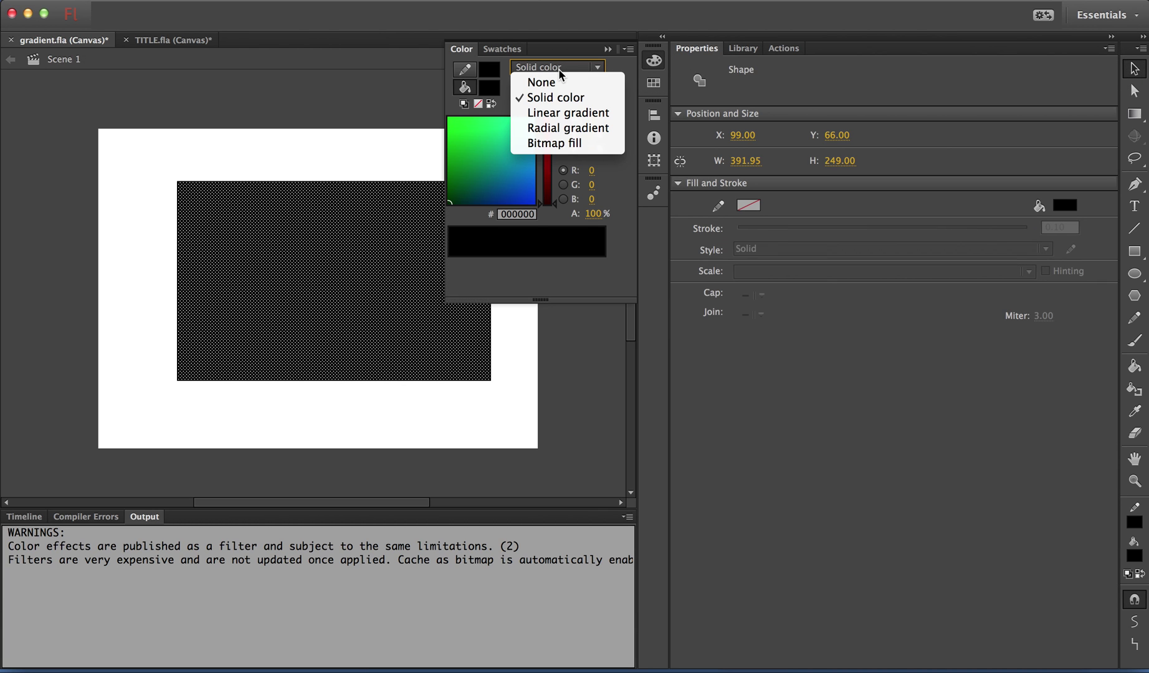
left_click(563, 130)
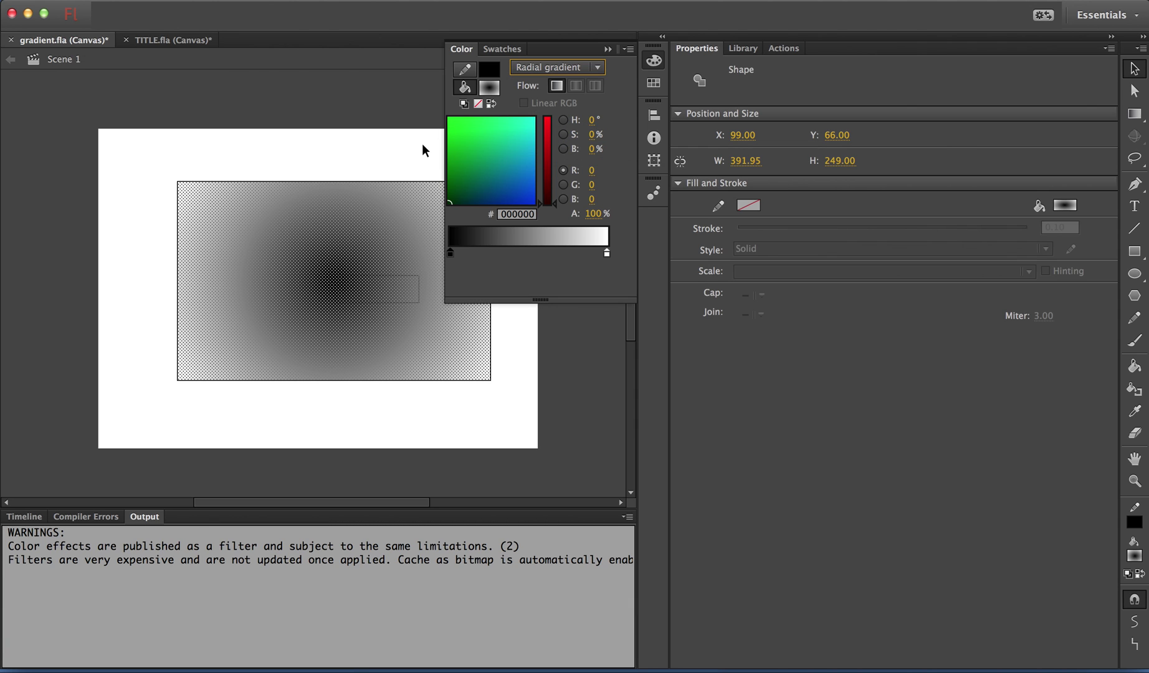
left_click(383, 155)
left_click(369, 255)
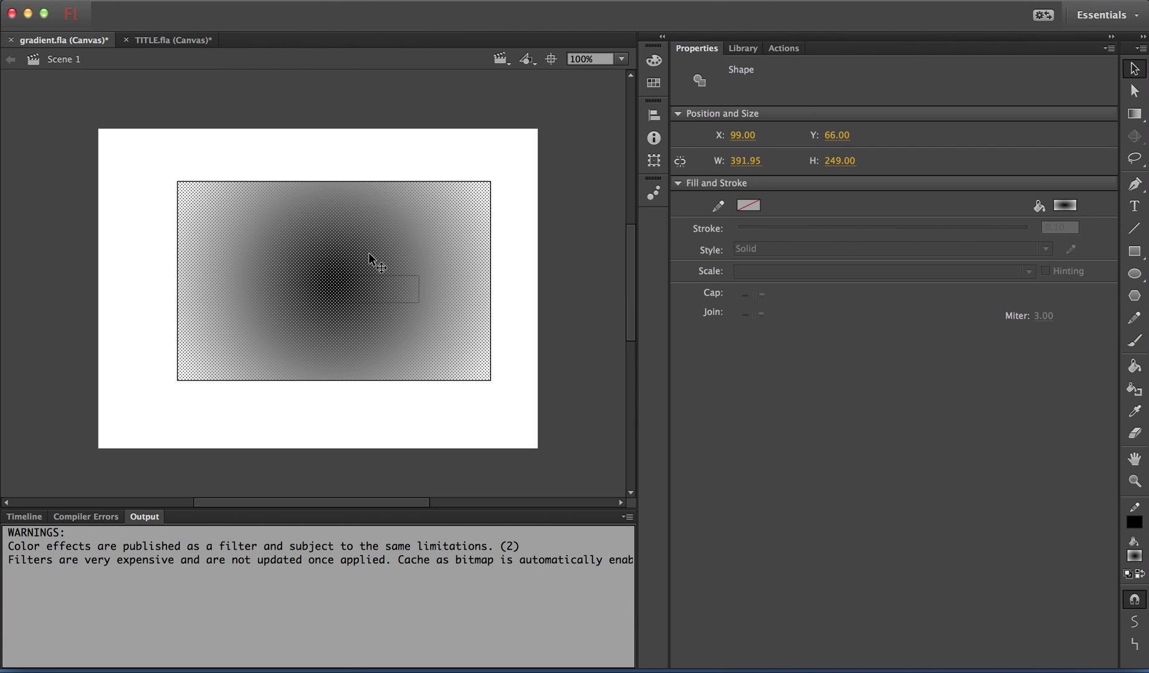
- Narrow the rectangle's radial gradient into an upright oval with the Gradient Transform tool and test the document in the browser
left_click(1135, 113)
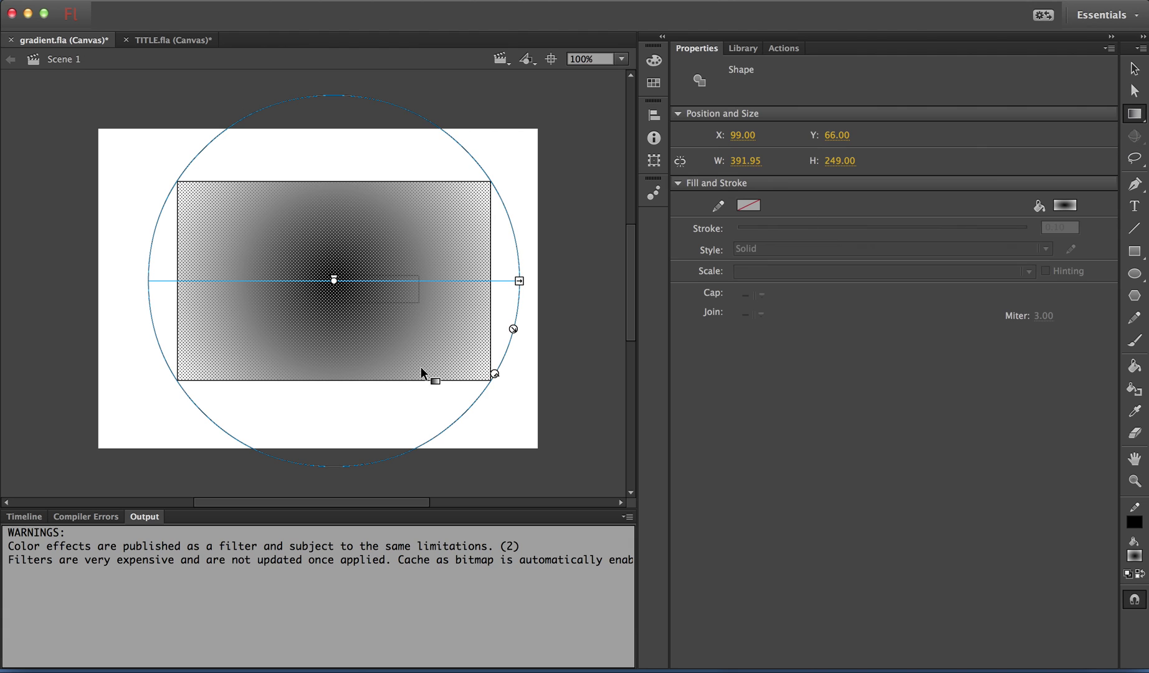
left_click_drag(518, 290, 443, 298)
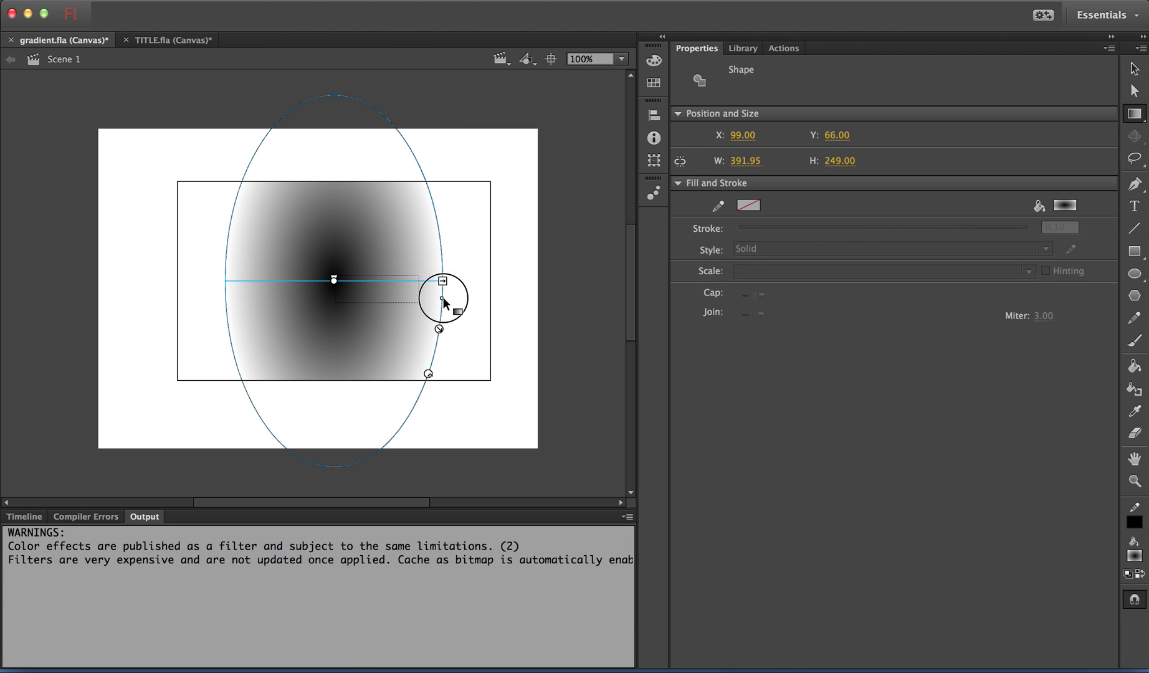
left_click(543, 181)
key("super+Return")
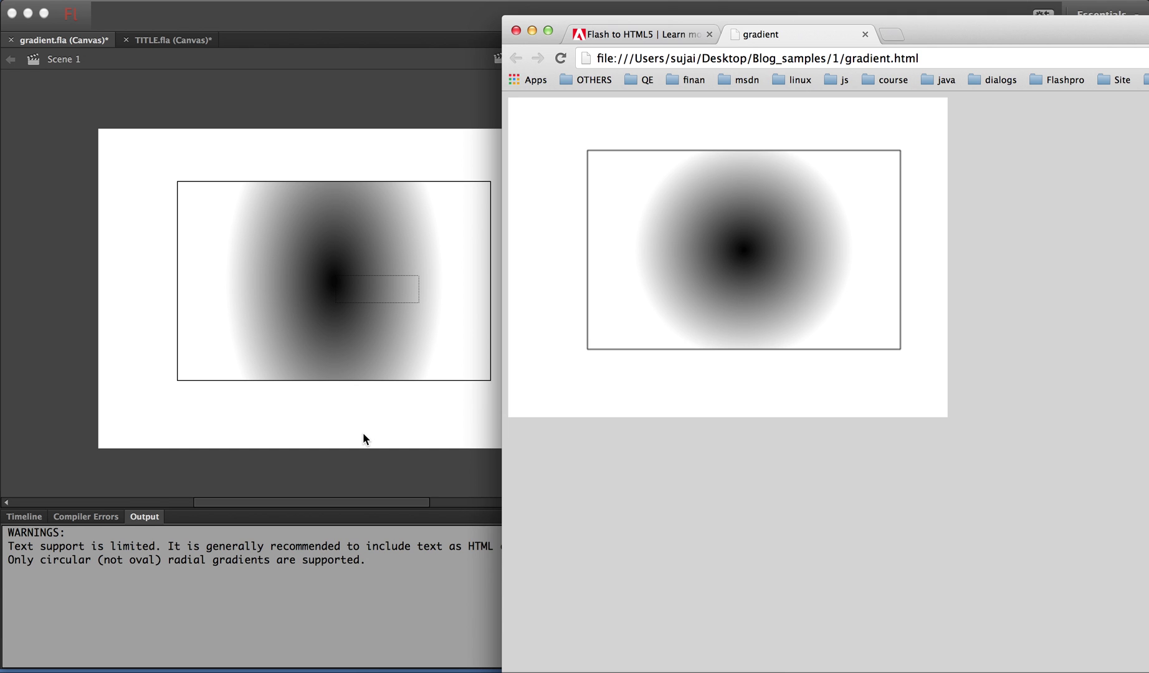
- Highlight the output warning about radial gradients and close gradient.fla without saving its changes
left_click(392, 566)
left_click_drag(376, 565, 8, 560)
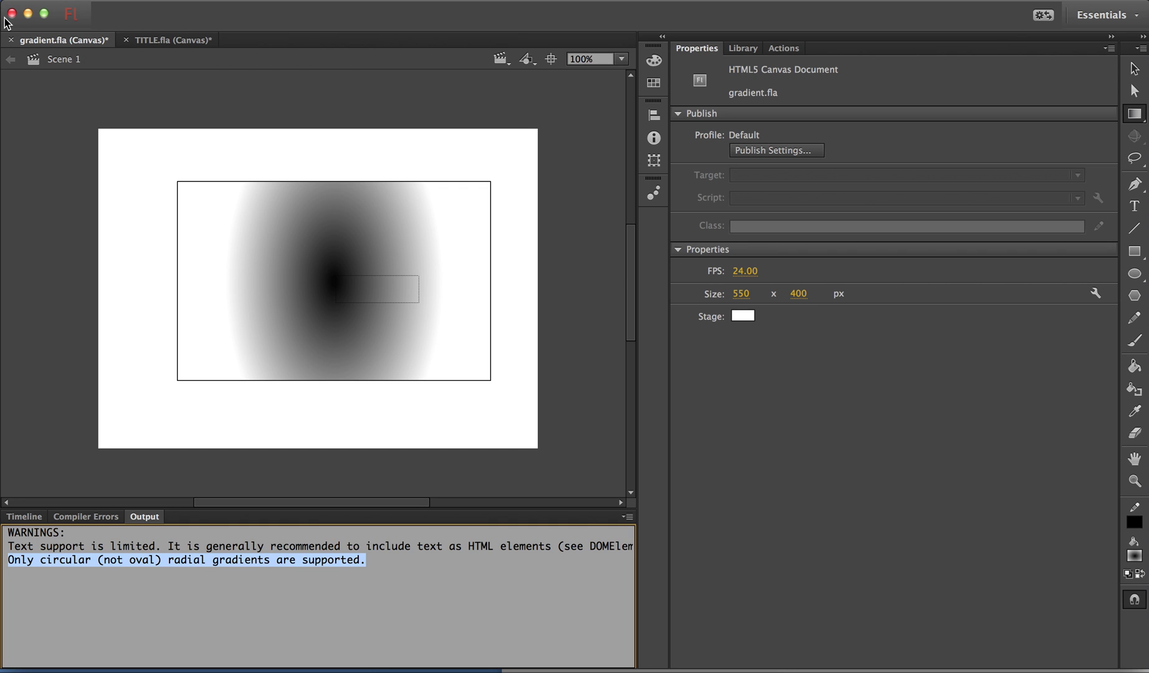
left_click(11, 40)
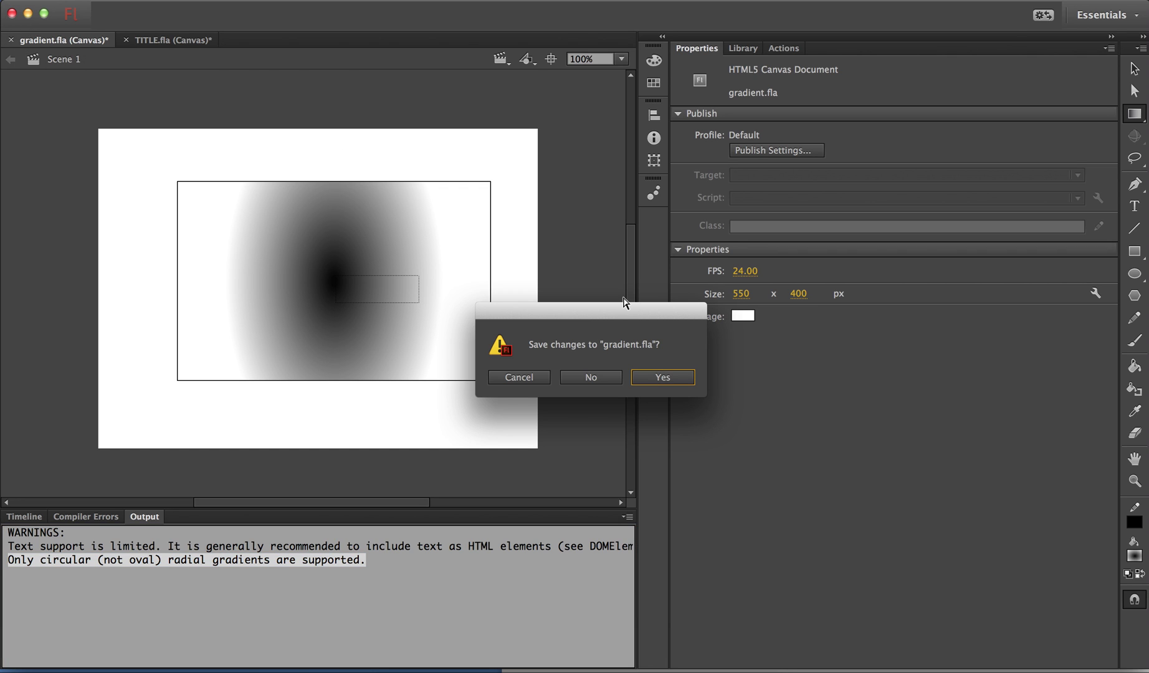
left_click(594, 377)
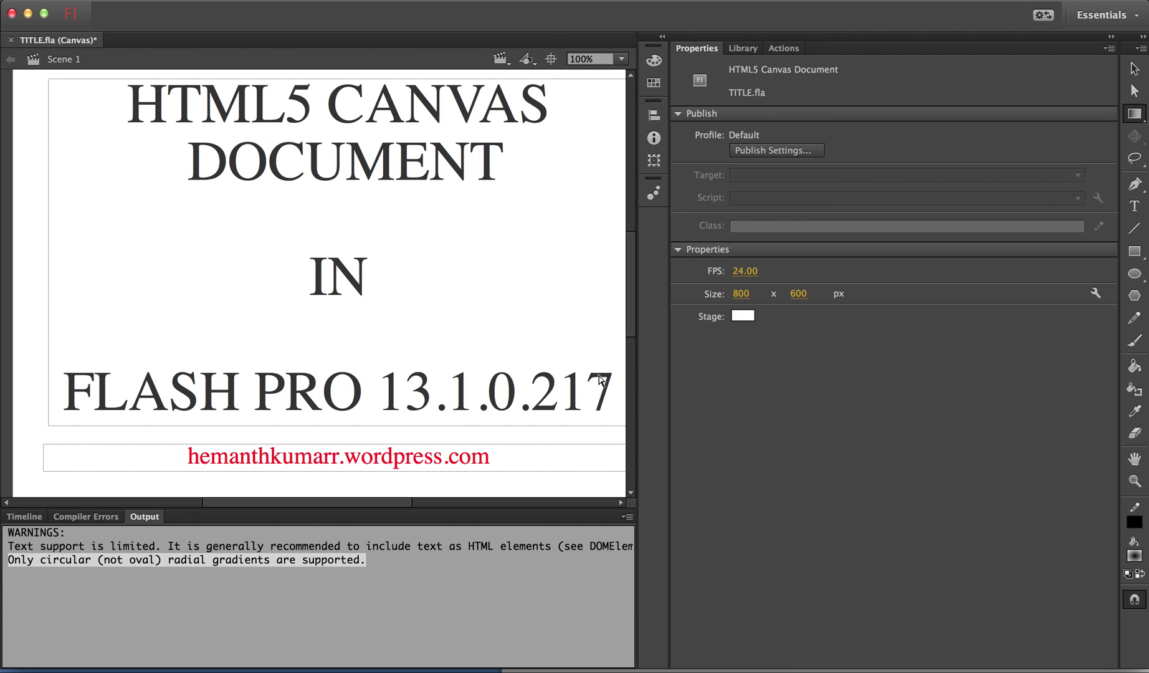
- Look over the available Flash commands, including the HTML5 Canvas conversion from AS3 formats, and dismiss the list
left_click(335, 2)
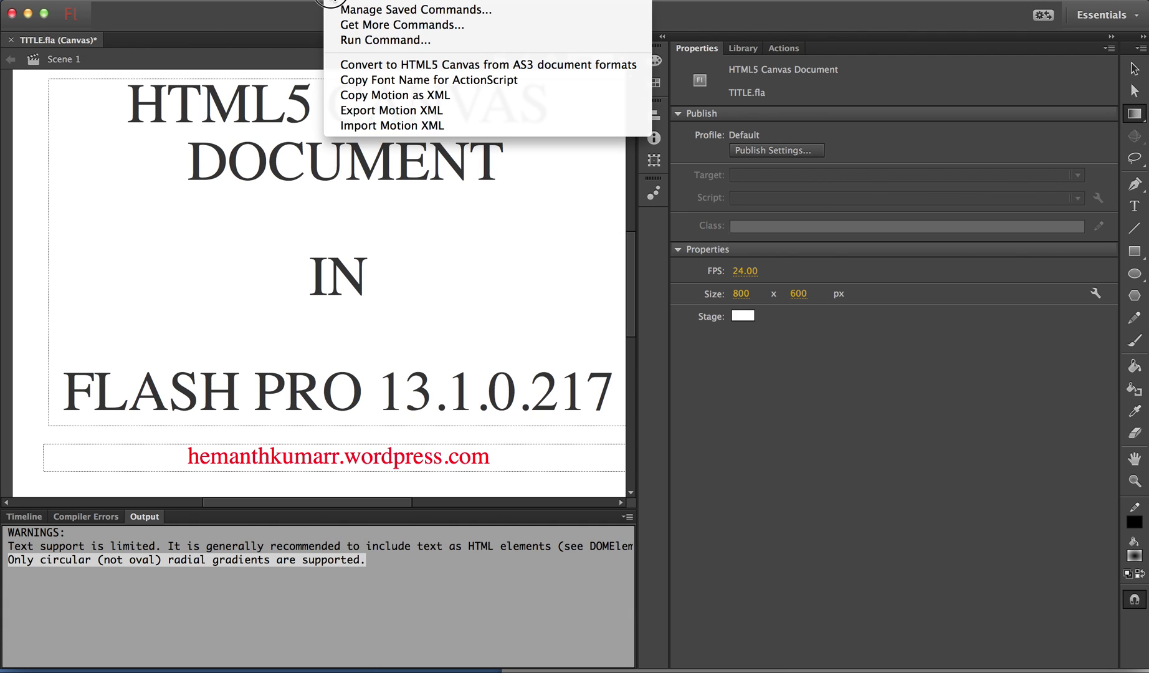
left_click(25, 171)
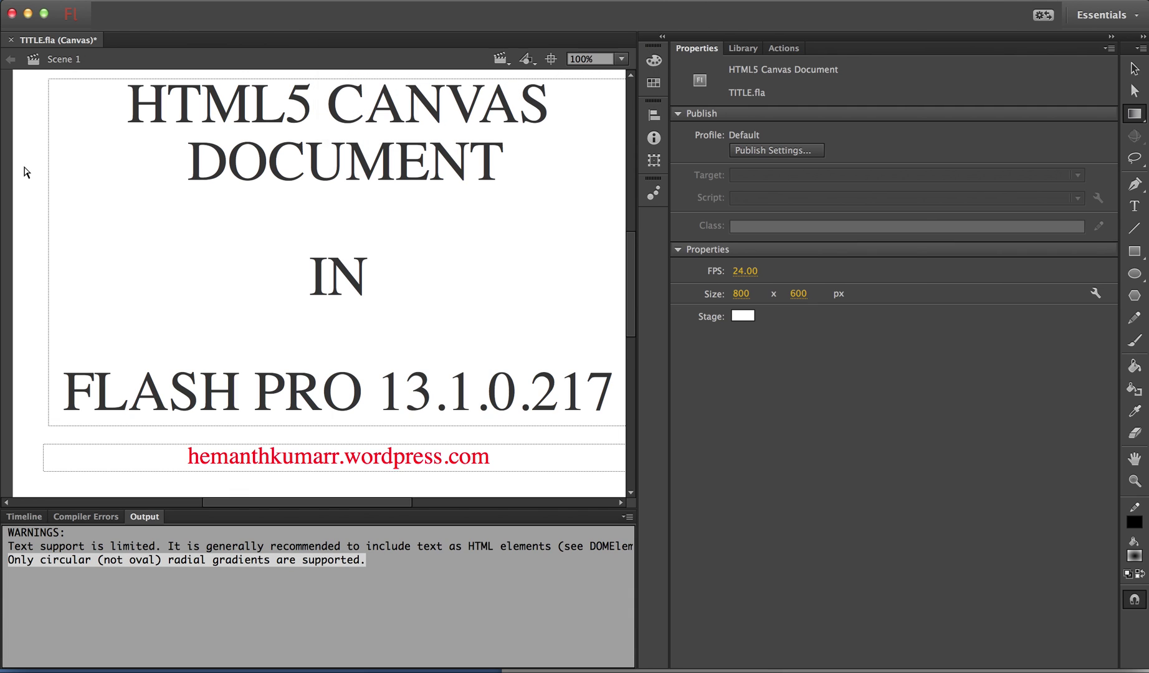
- Open main.fla from the AcqaBoy folder under FlashSources in Dropbox and show its timeline
left_click(57, 2)
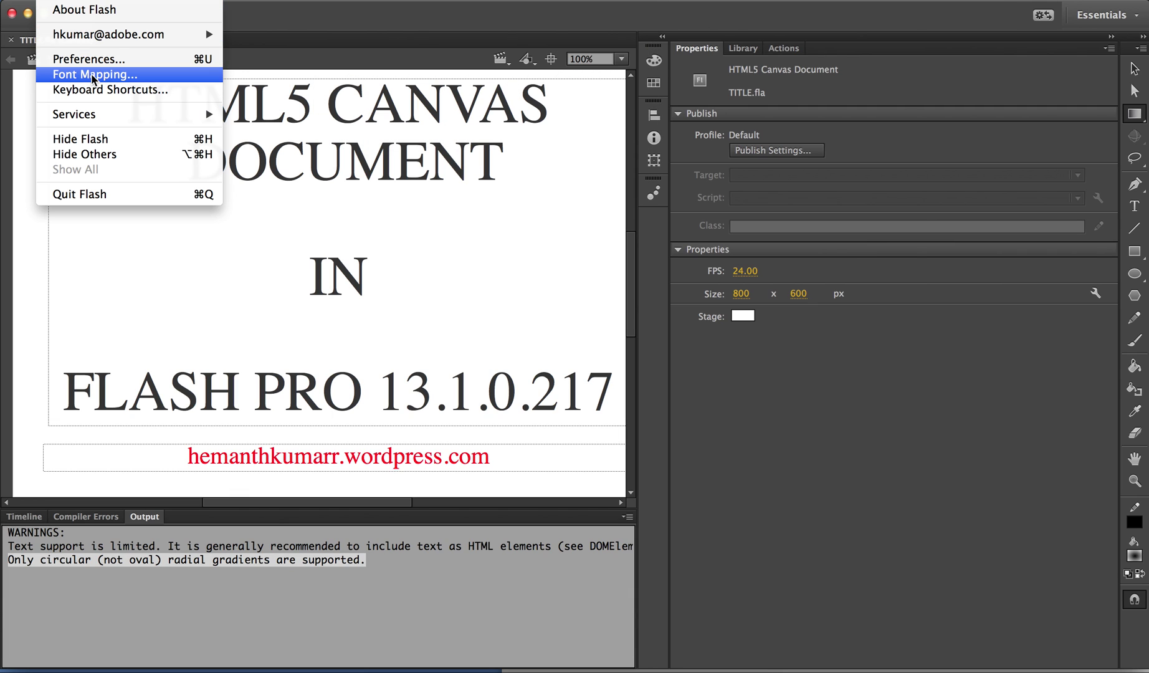
mouse_move(102, 2)
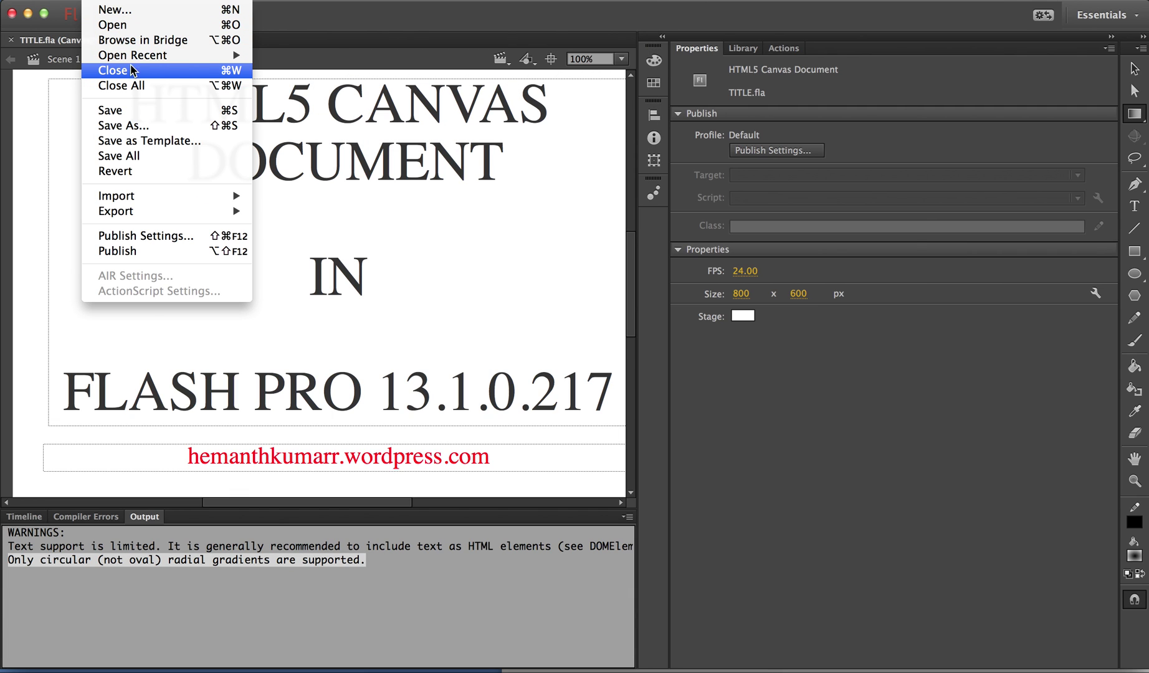
mouse_move(136, 59)
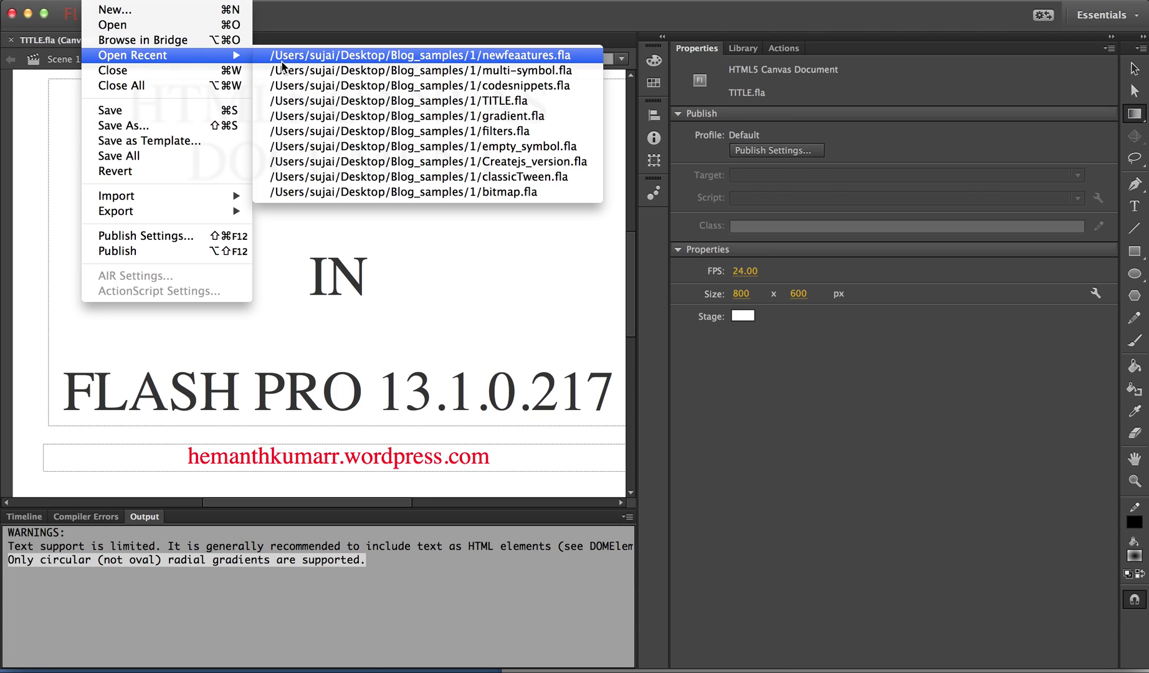
left_click(206, 24)
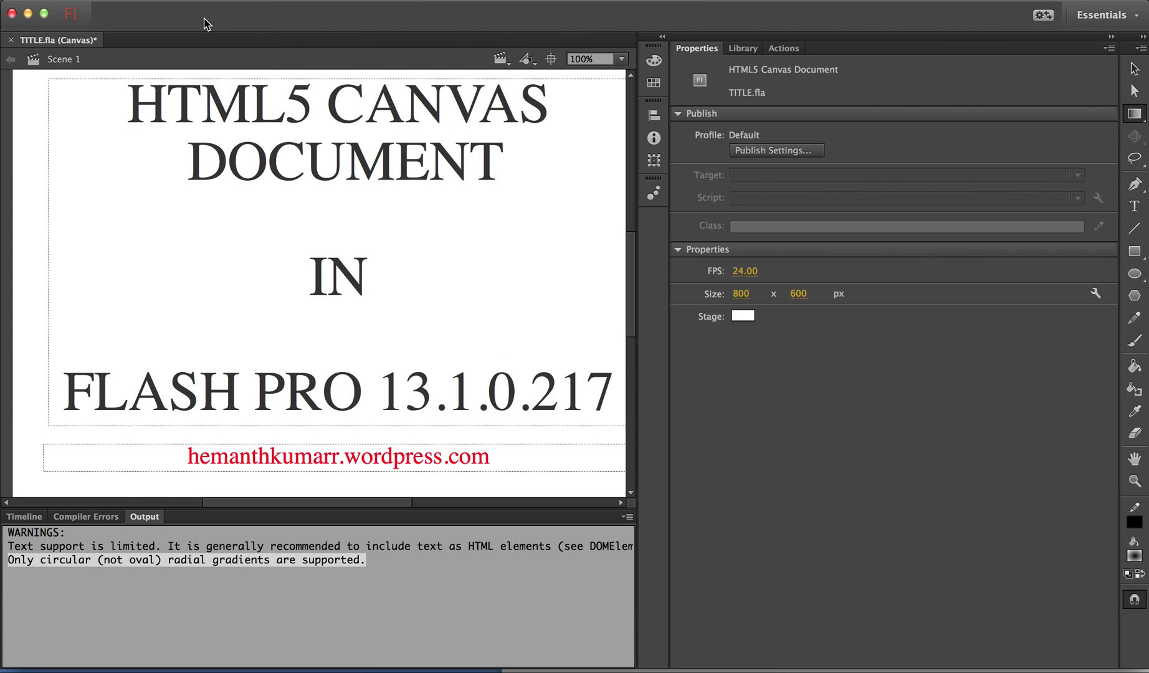
left_click(268, 143)
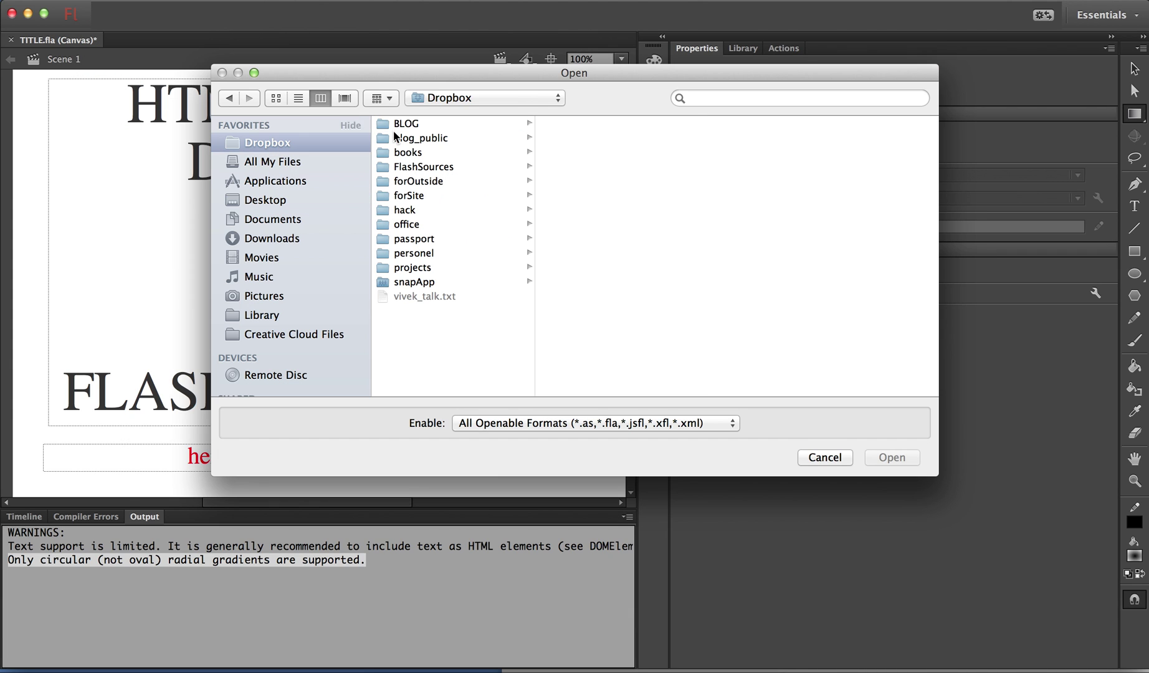
left_click(427, 167)
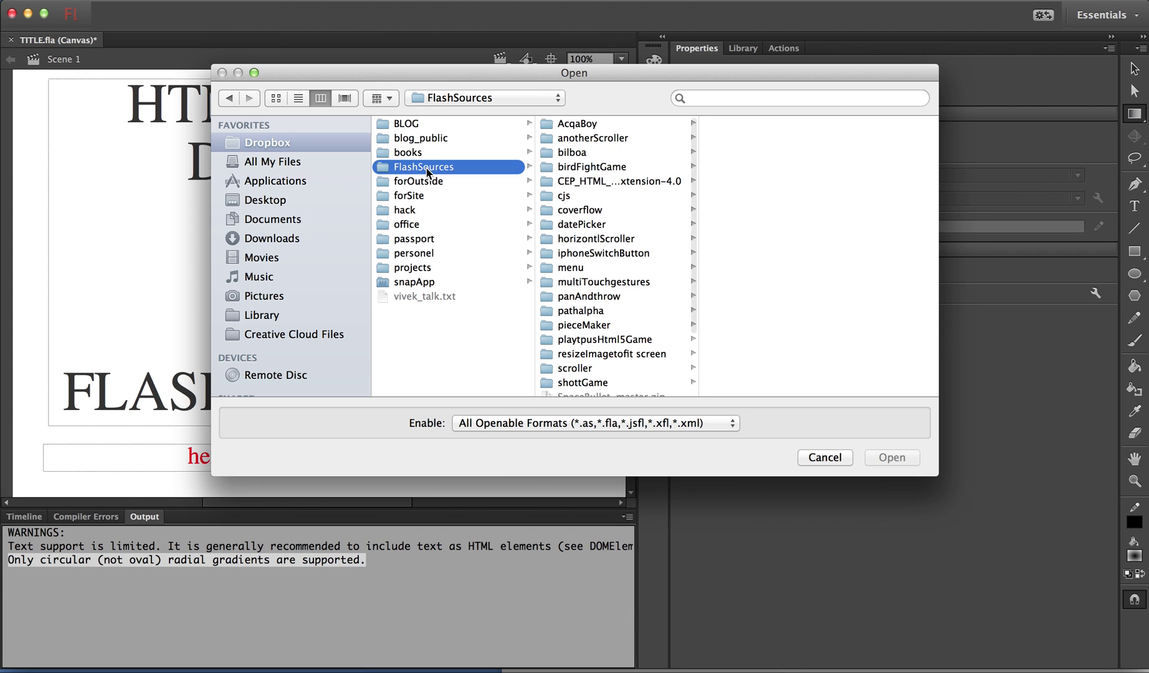
left_click(604, 126)
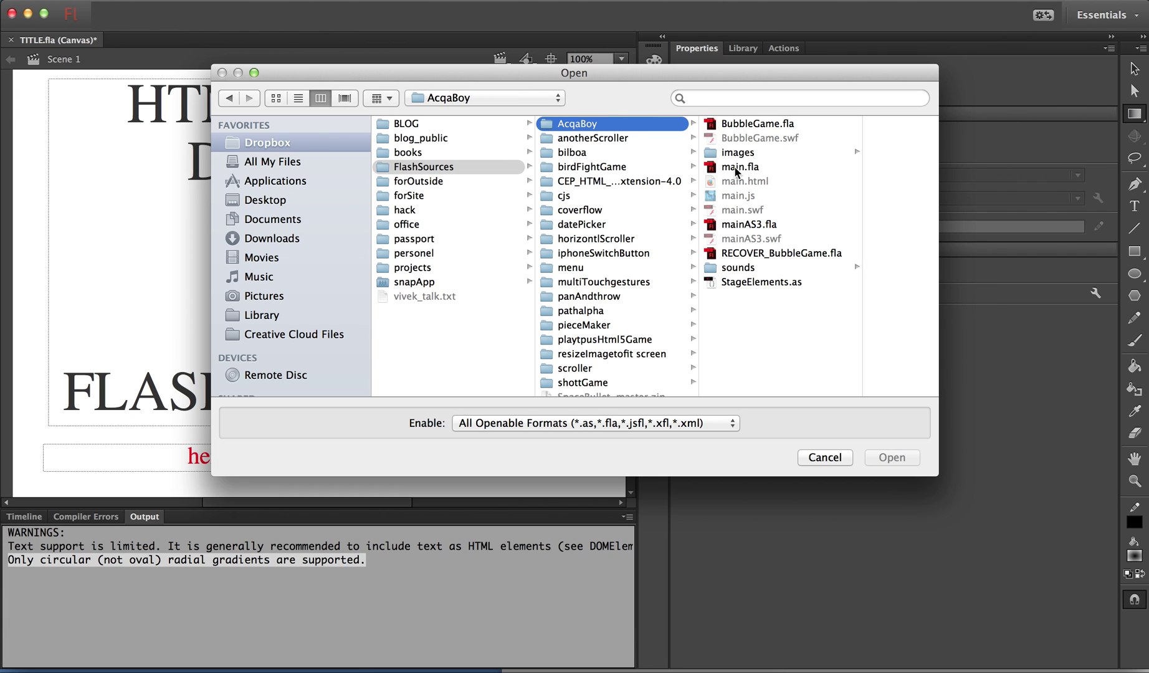
left_click(738, 168)
left_click(891, 456)
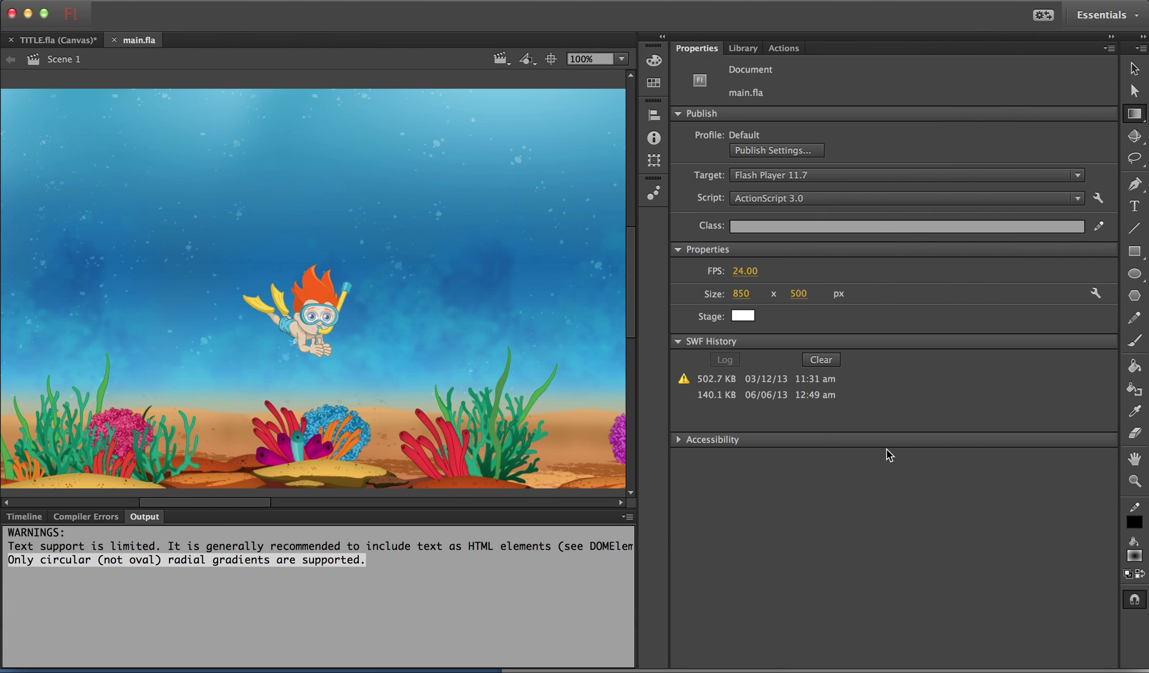
left_click(23, 517)
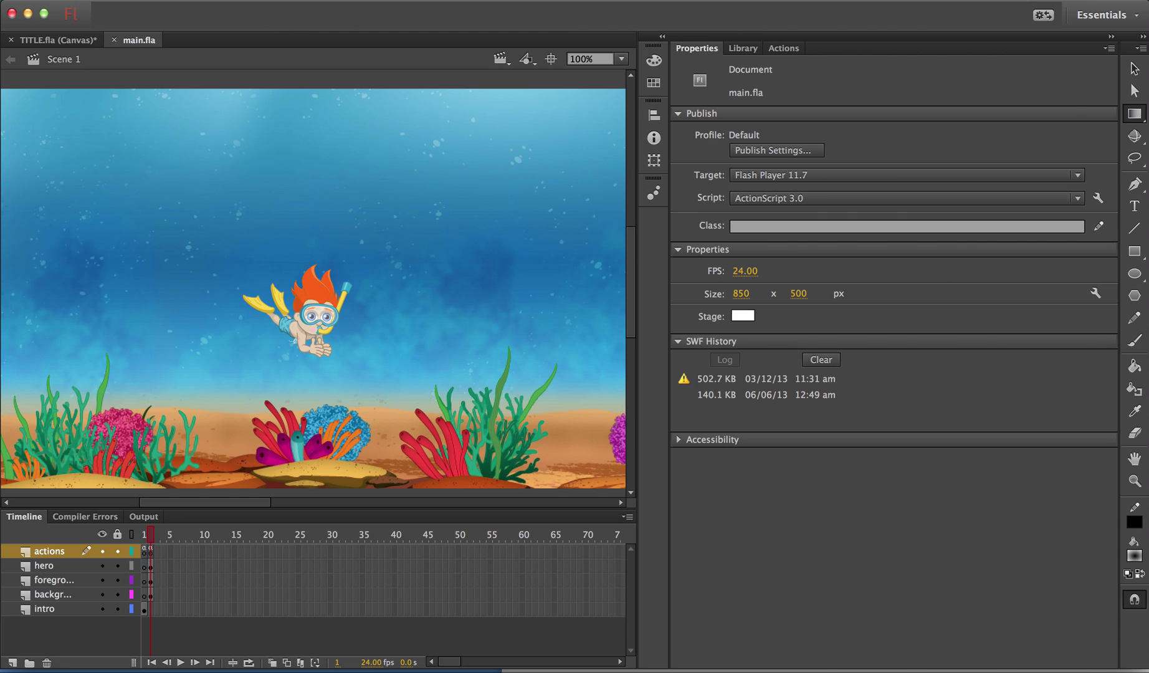
- Convert the AS3 document to an HTML5 Canvas document, saving it as main in the Desktop's aqua folder
left_click(349, 0)
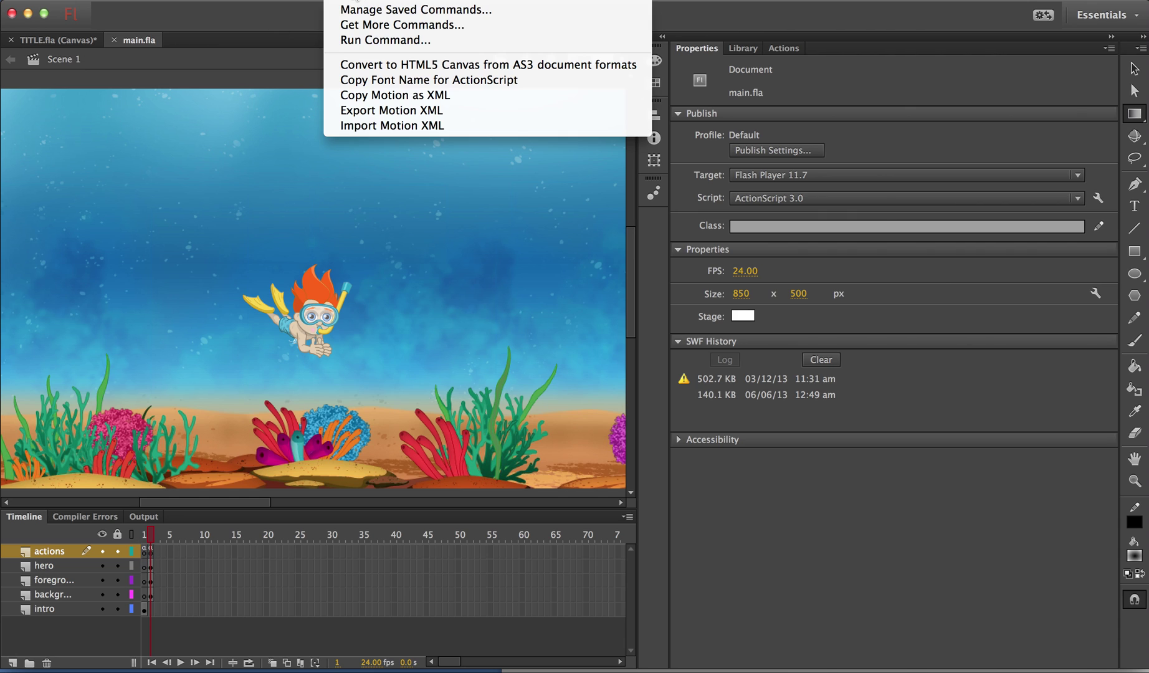
left_click(386, 69)
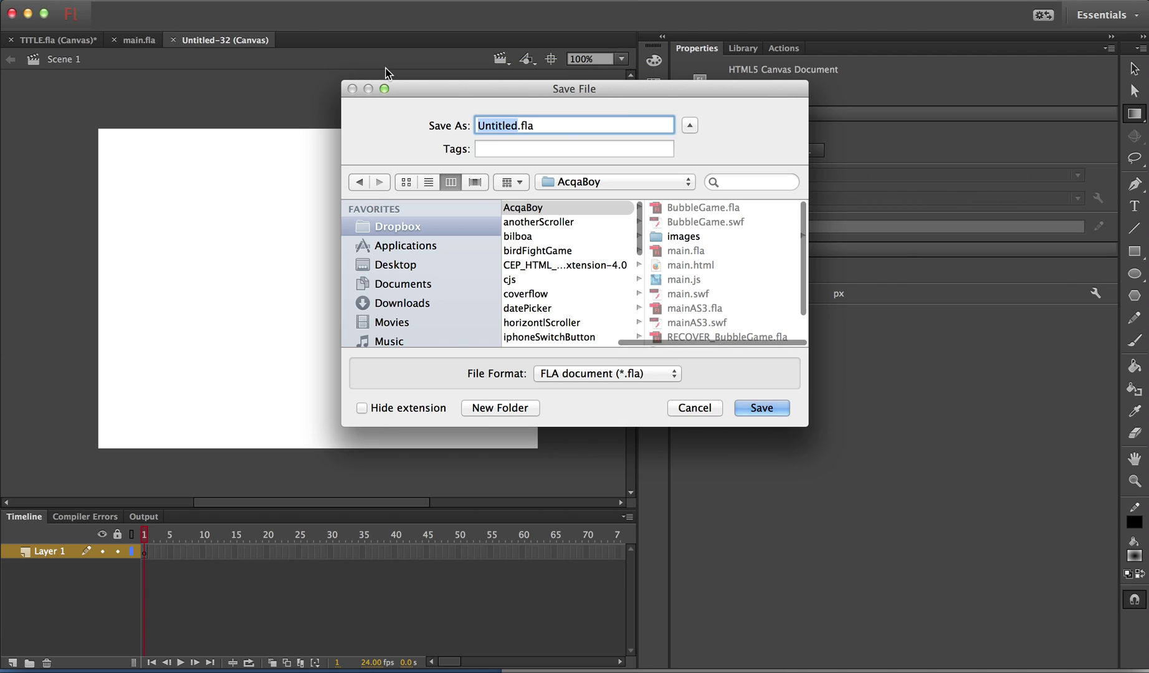
left_click(399, 265)
left_click(572, 208)
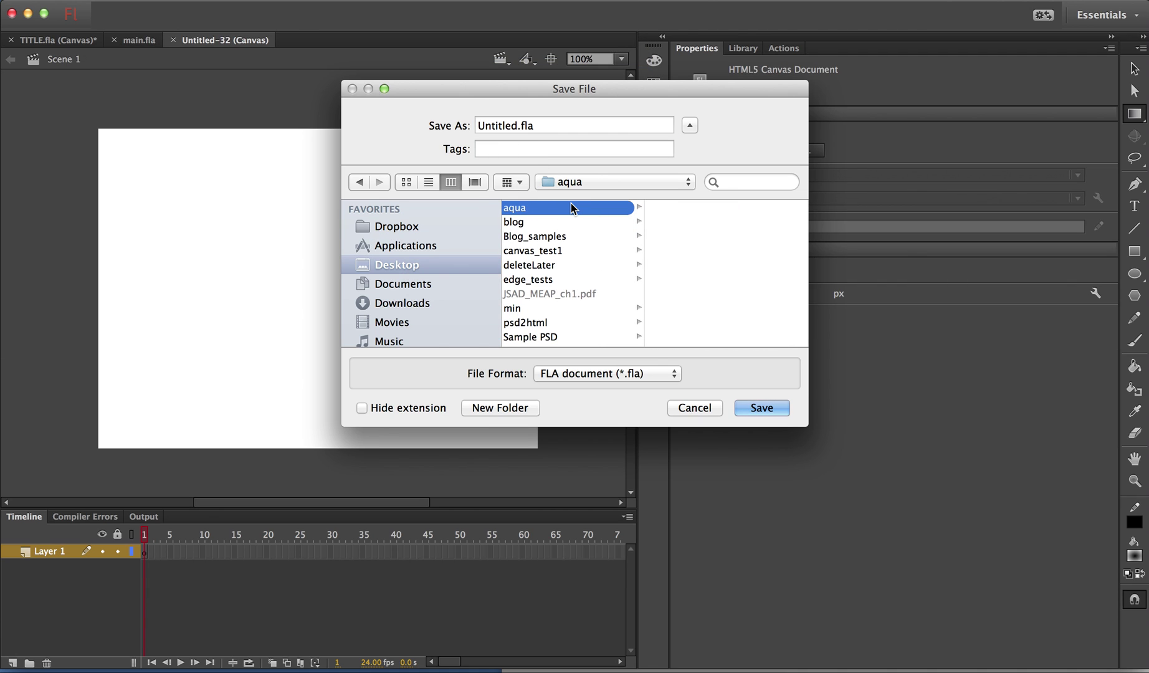
left_click(559, 124)
key("BackSpace")
key("BackSpace")
key("BackSpace")
key("BackSpace")
key("BackSpace")
key("BackSpace")
key("BackSpace")
key("BackSpace")
key("BackSpace")
key("BackSpace")
key("BackSpace")
key("BackSpace")
type("main")
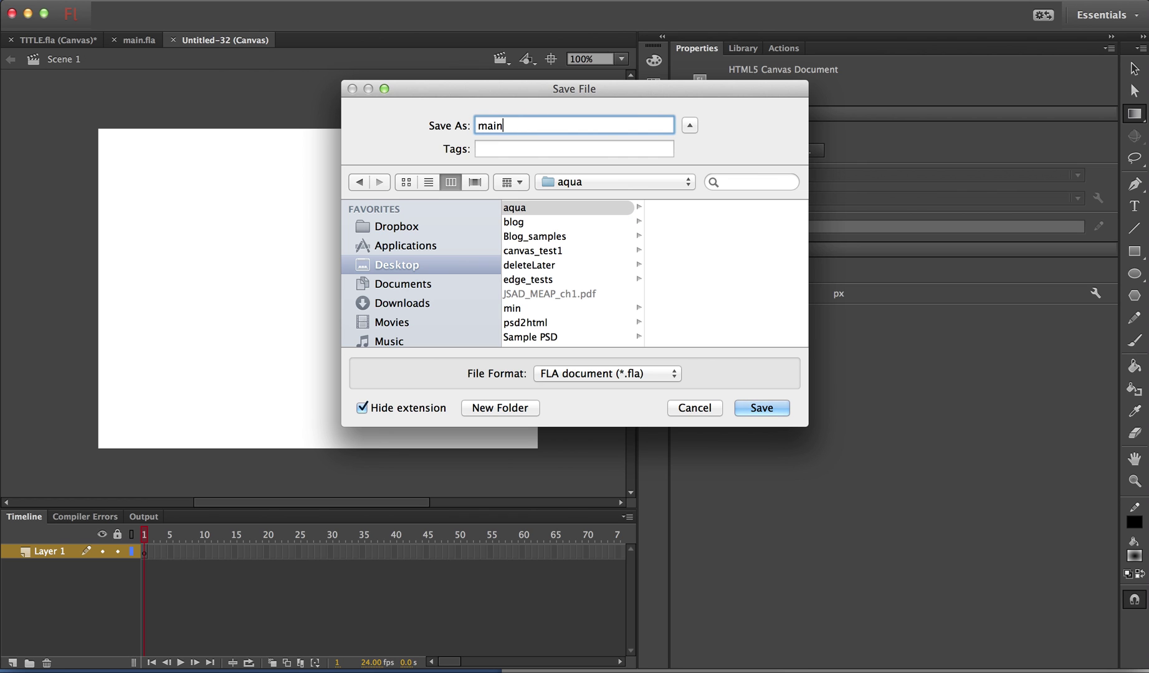
left_click(778, 407)
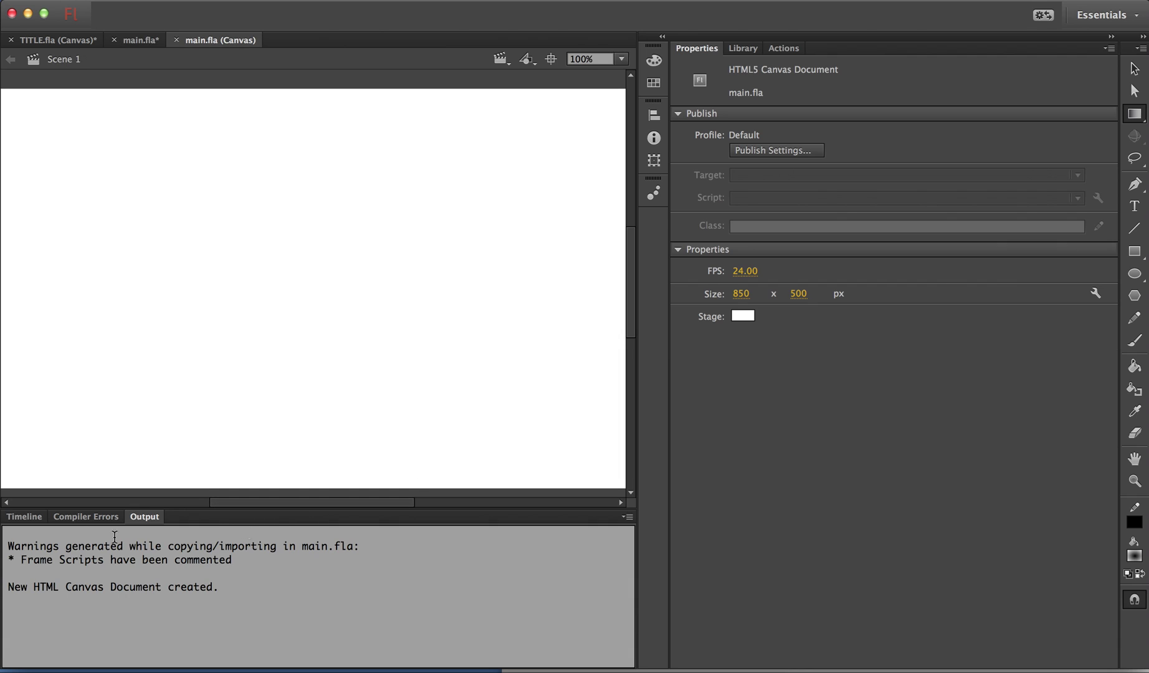
- Compare frames 1 and 2 of the actions layer in the converted Canvas document and the original main.fla
left_click(23, 516)
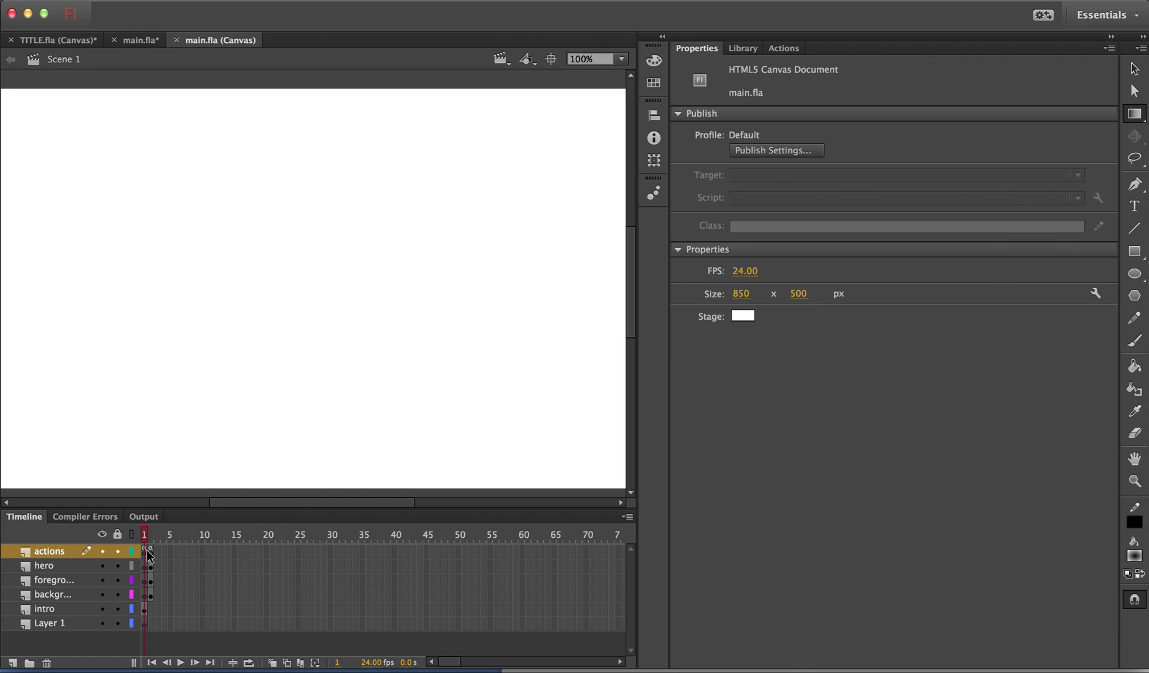
left_click(150, 551)
left_click(142, 551)
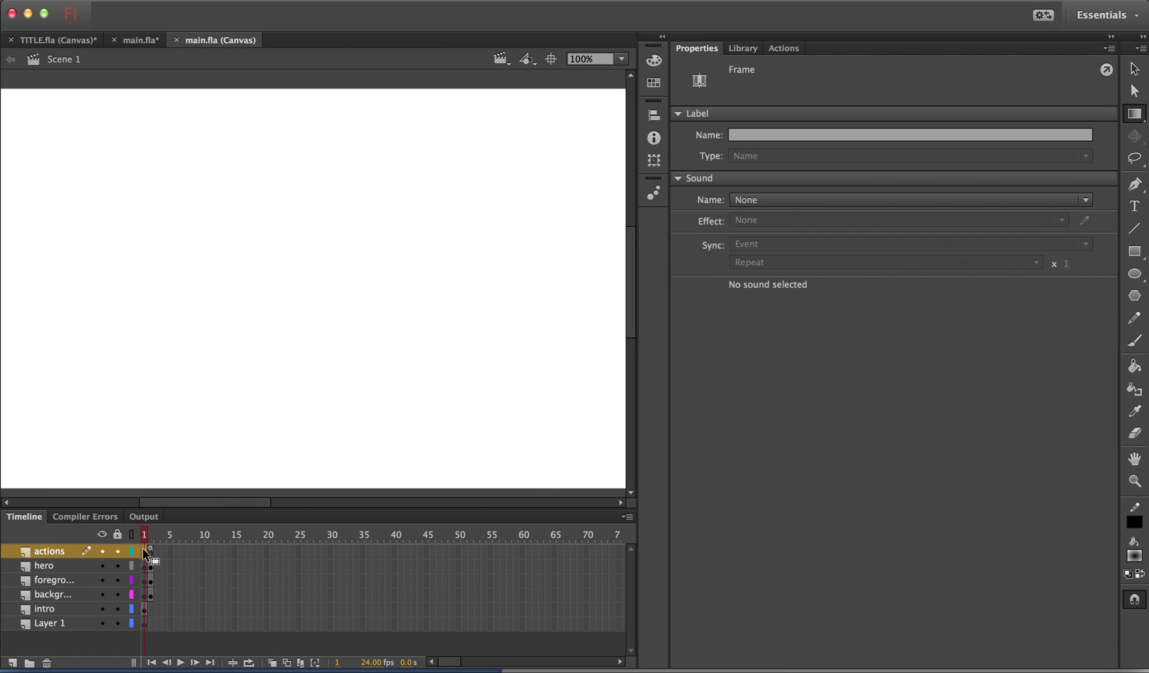
left_click(149, 551)
left_click(136, 41)
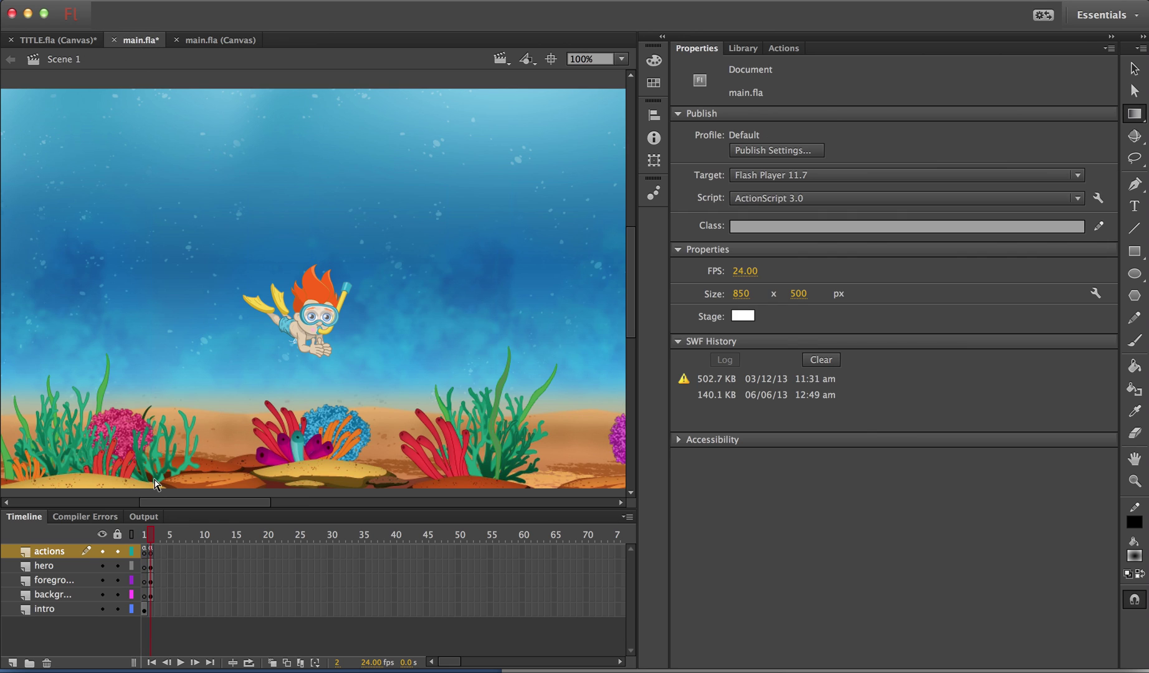
left_click(145, 551)
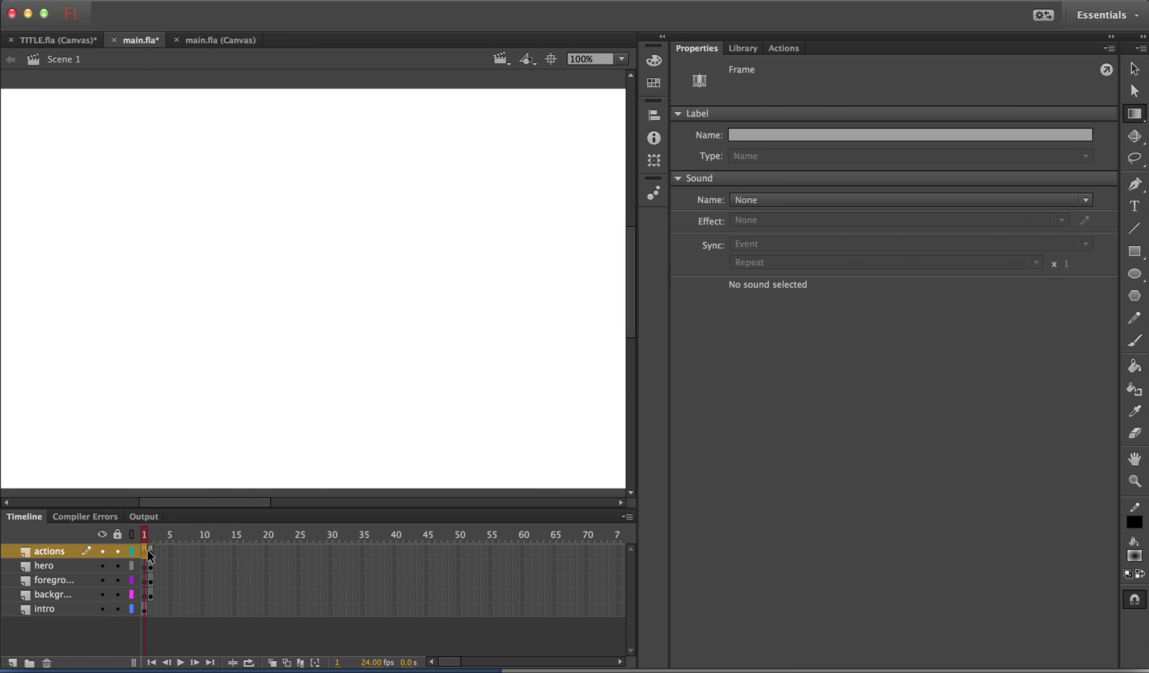
left_click(150, 552)
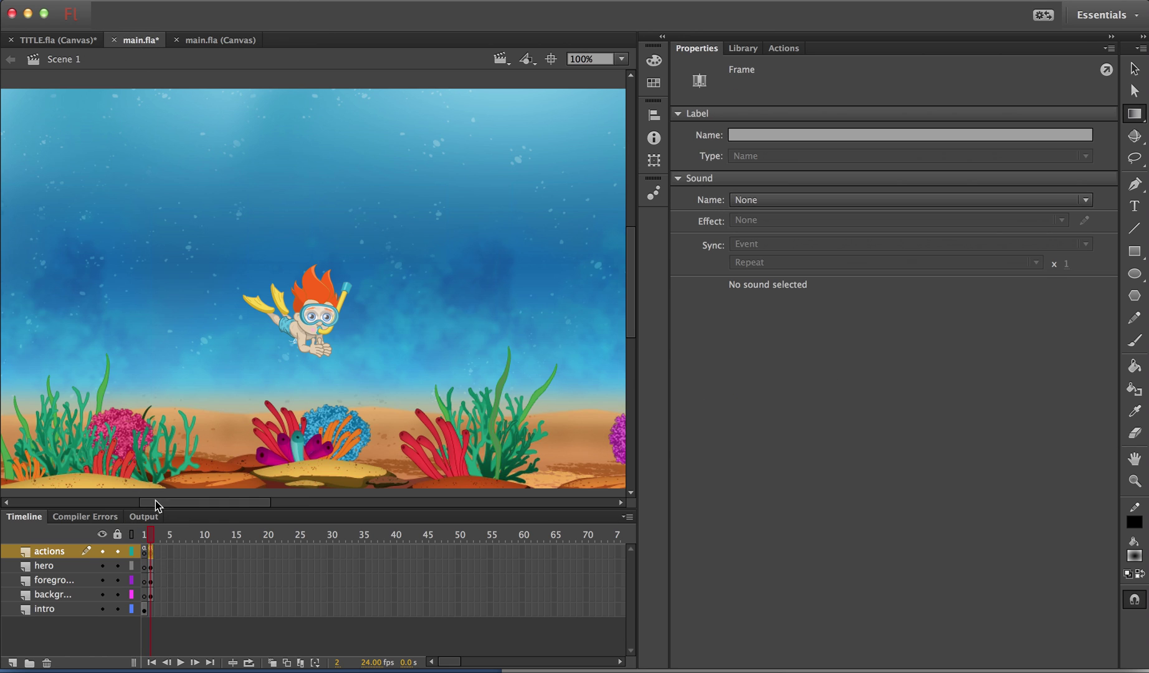
left_click(212, 41)
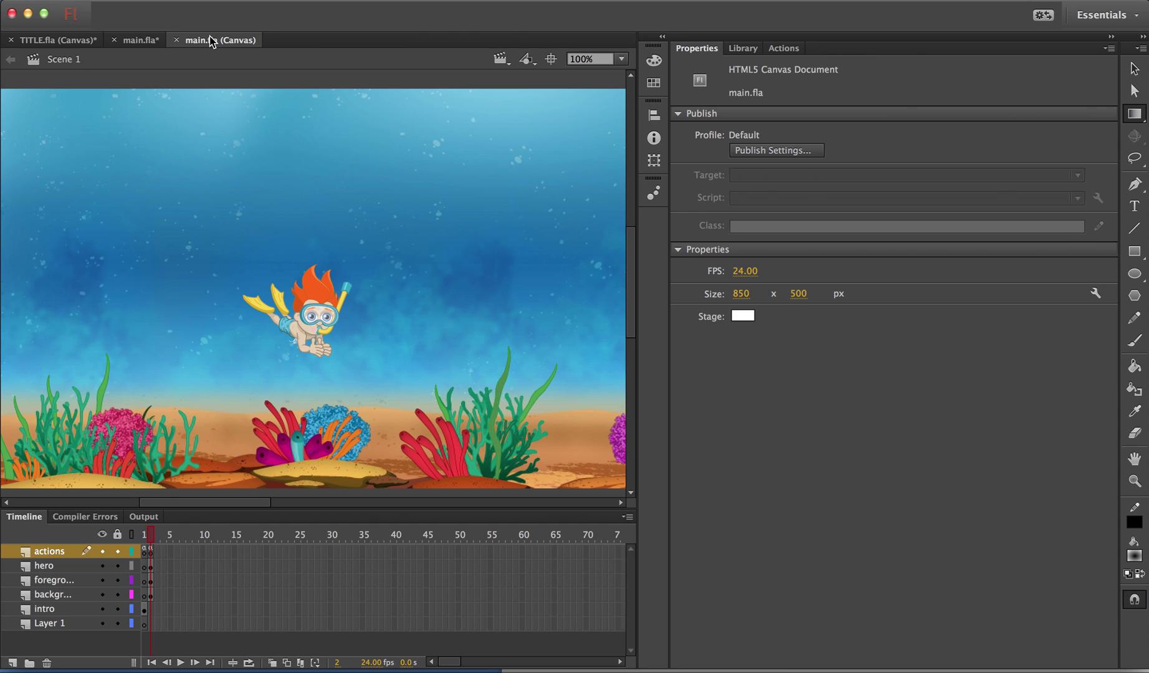
- Highlight the conversion messages in the output and review the frame 2 script on the actions layer
left_click(85, 517)
left_click(145, 518)
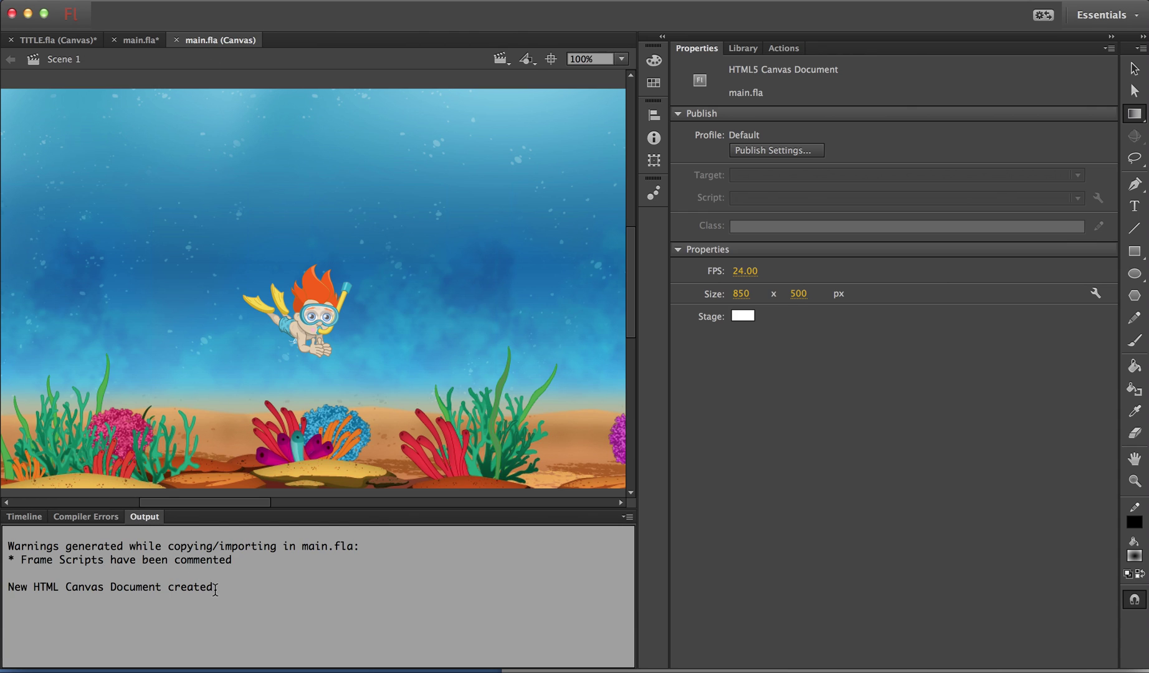
left_click_drag(221, 587, 2, 546)
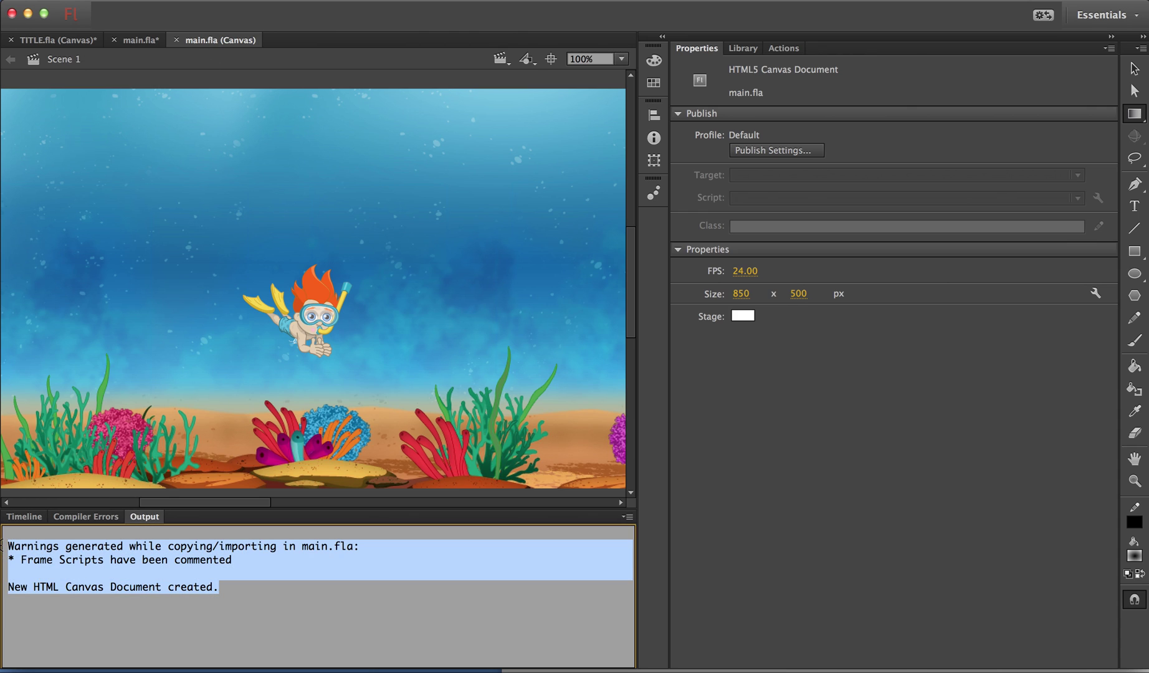
left_click(153, 574)
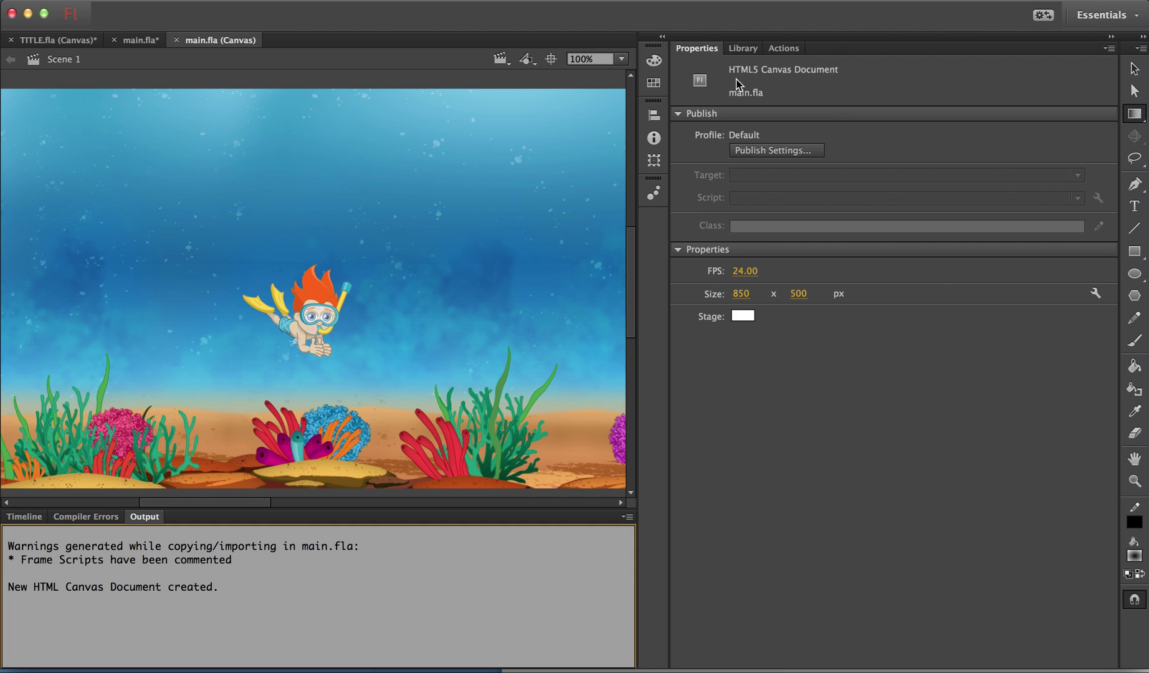
left_click(784, 48)
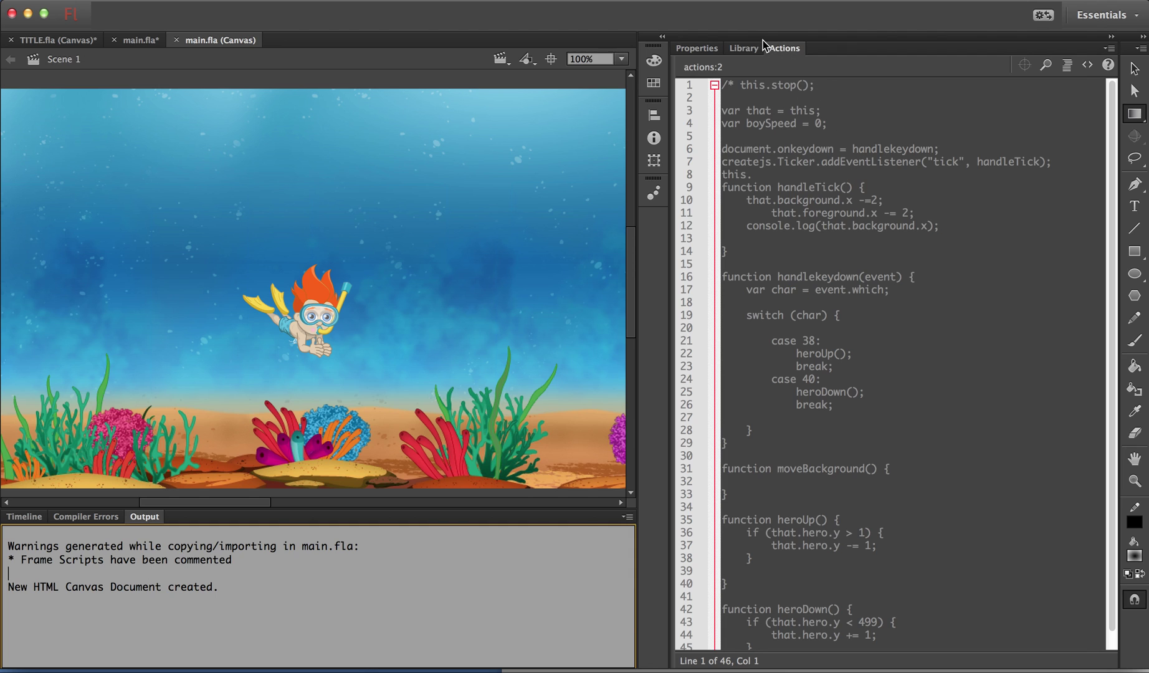
left_click(696, 49)
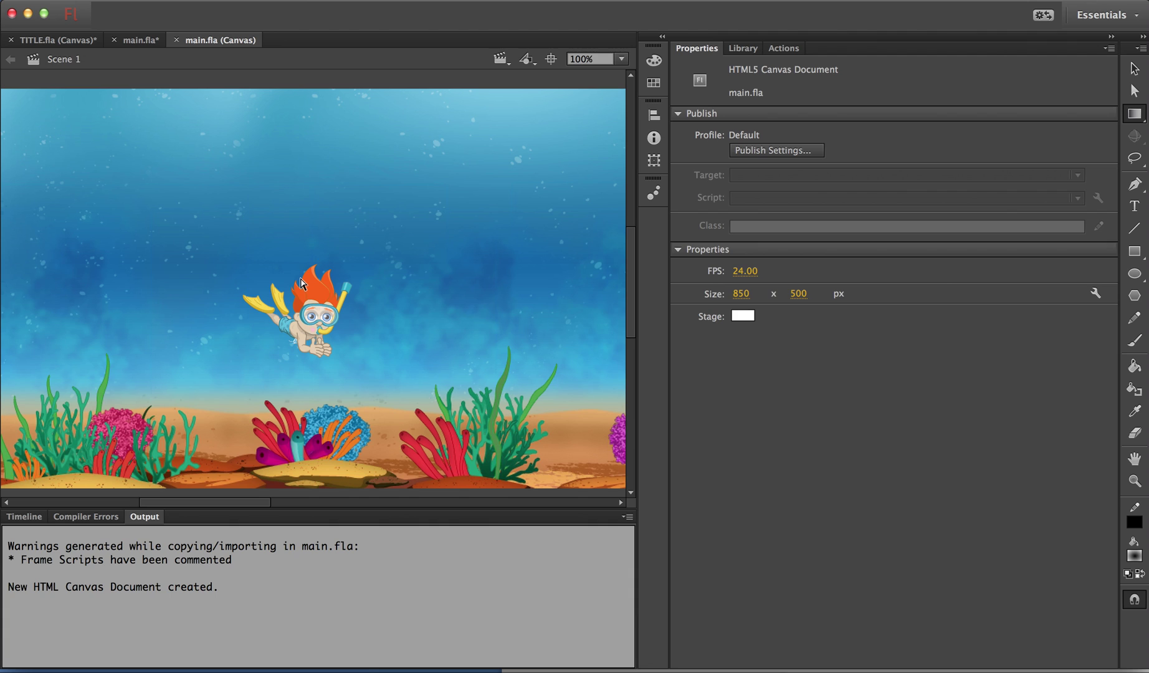
- Test the converted main.fla in the browser and enlarge the preview window
left_click(25, 517)
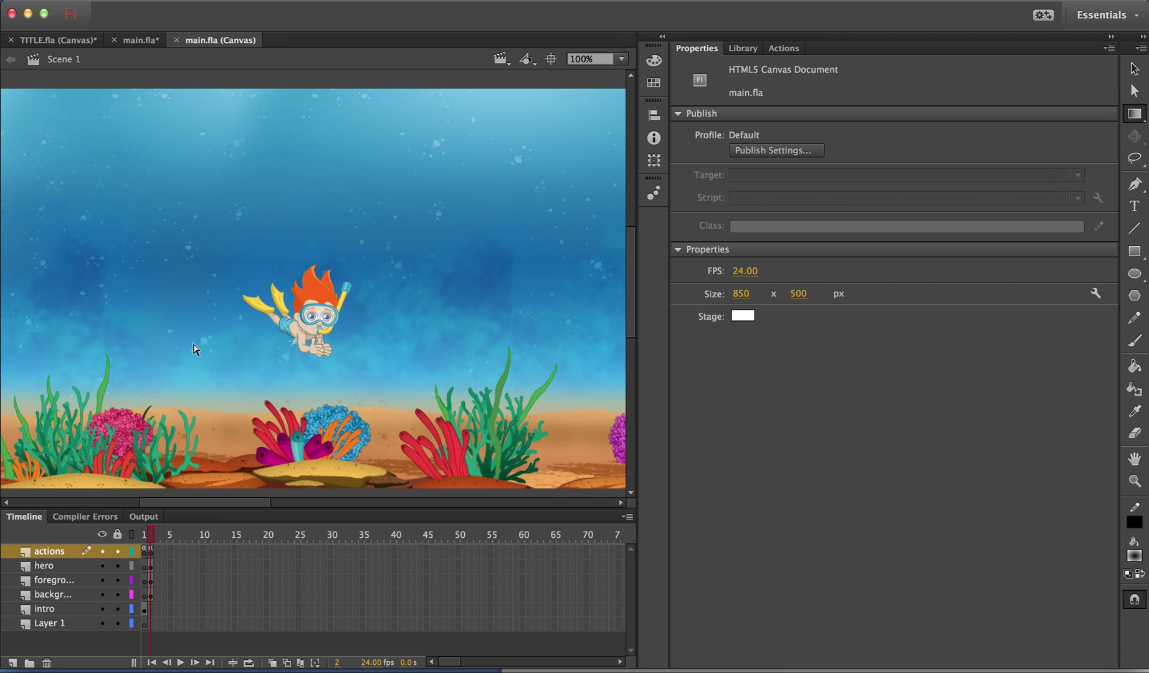
key("super+Return")
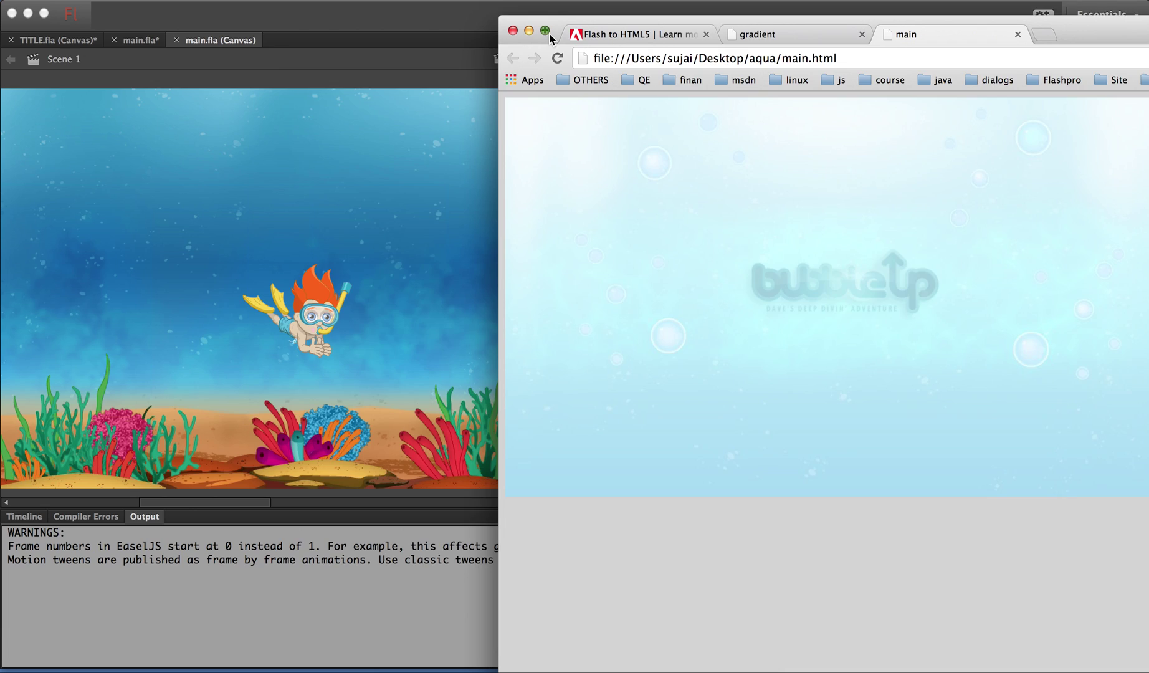
left_click(549, 31)
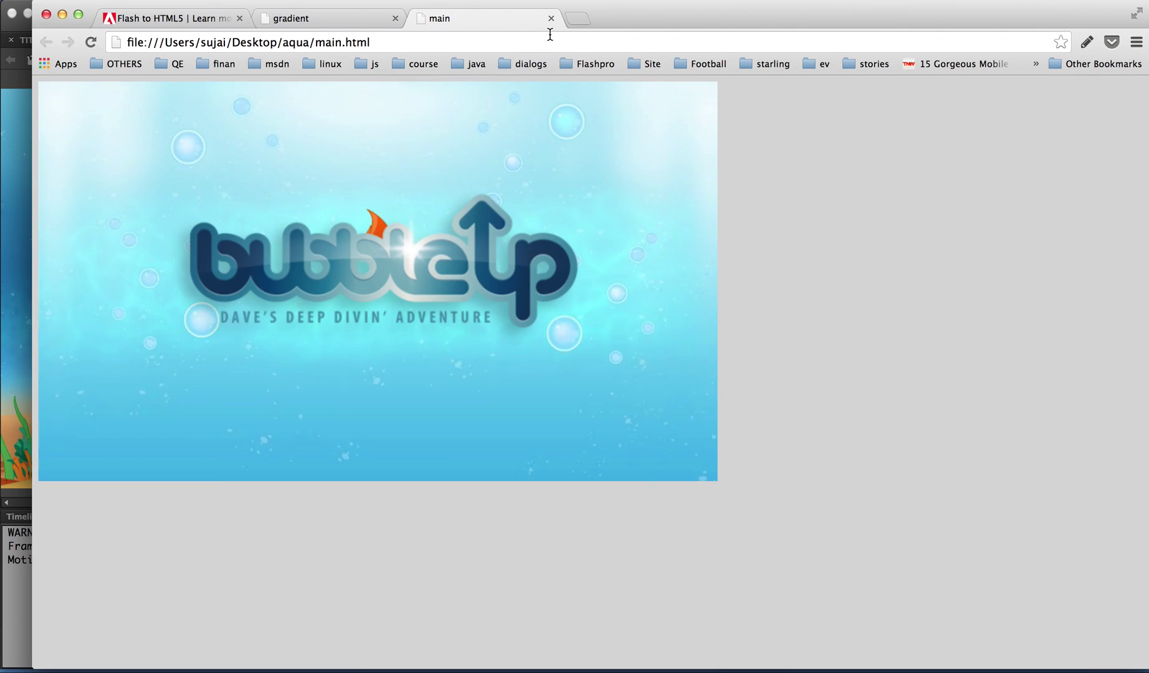
- Switch to Finder and examine the images and sounds folders inside the Desktop's aqua folder
mouse_move(354, 656)
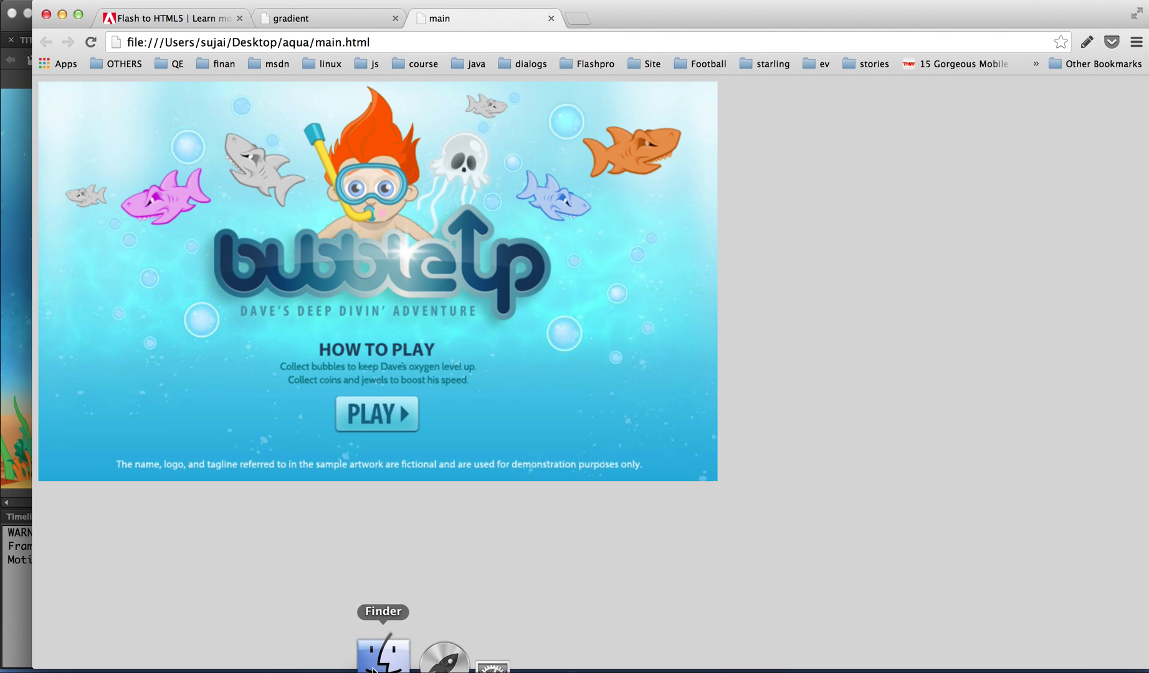
left_click(354, 655)
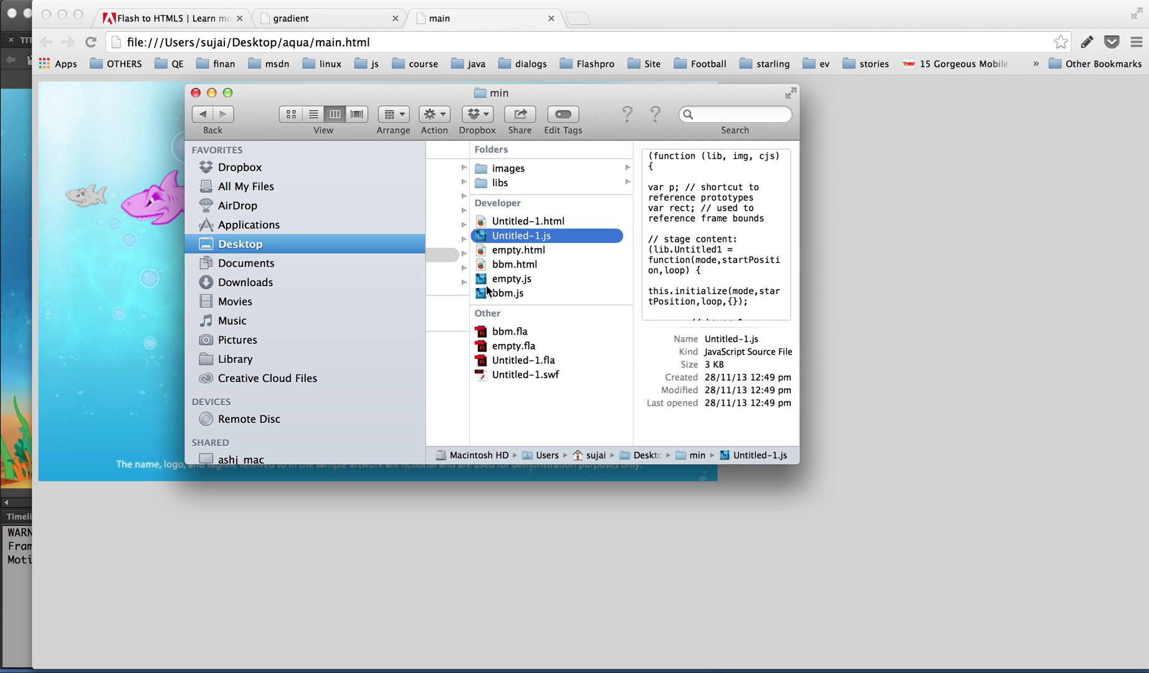
scroll(485, 284, "left", 5)
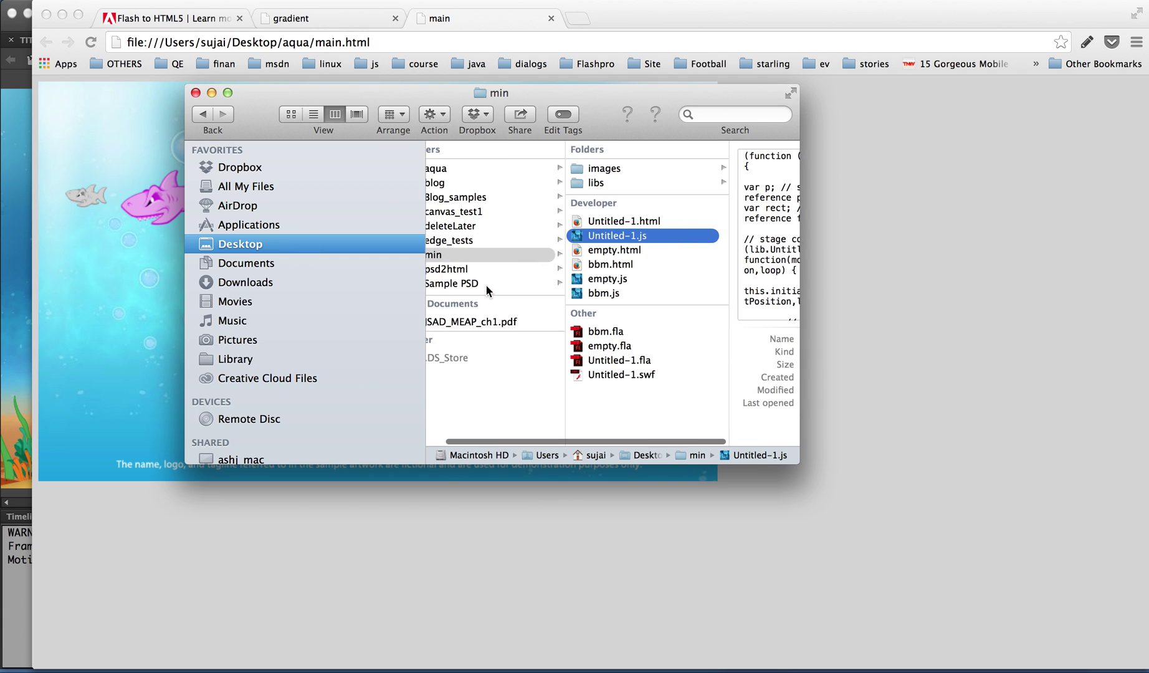
left_click(464, 173)
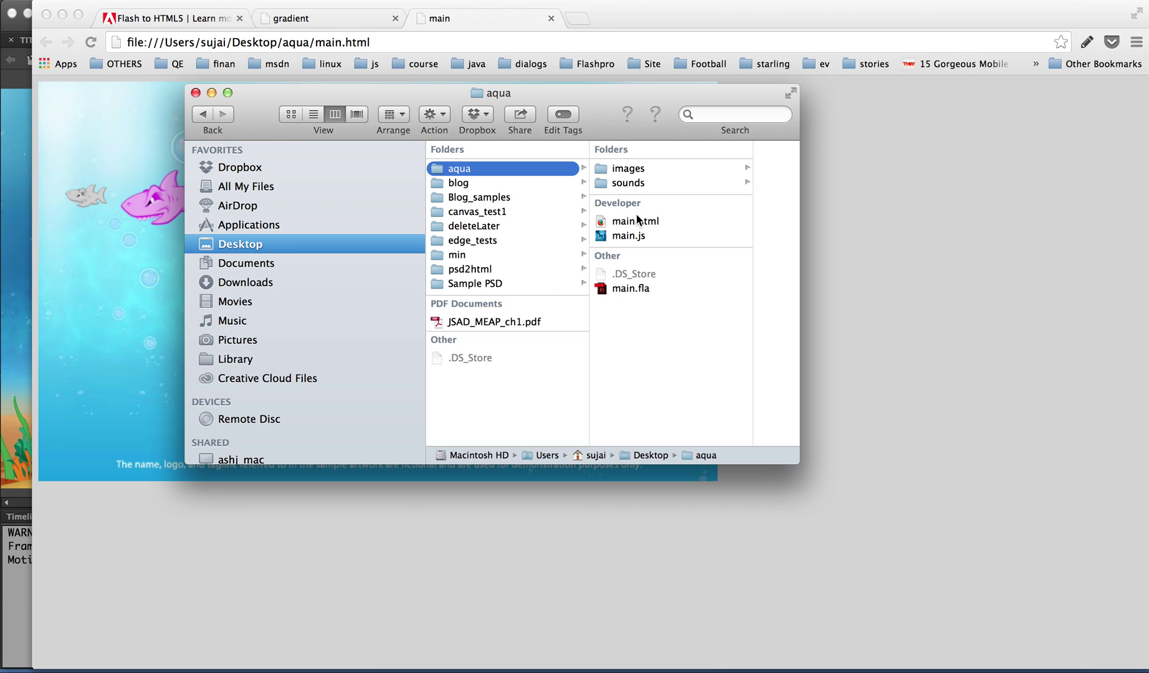
left_click(628, 169)
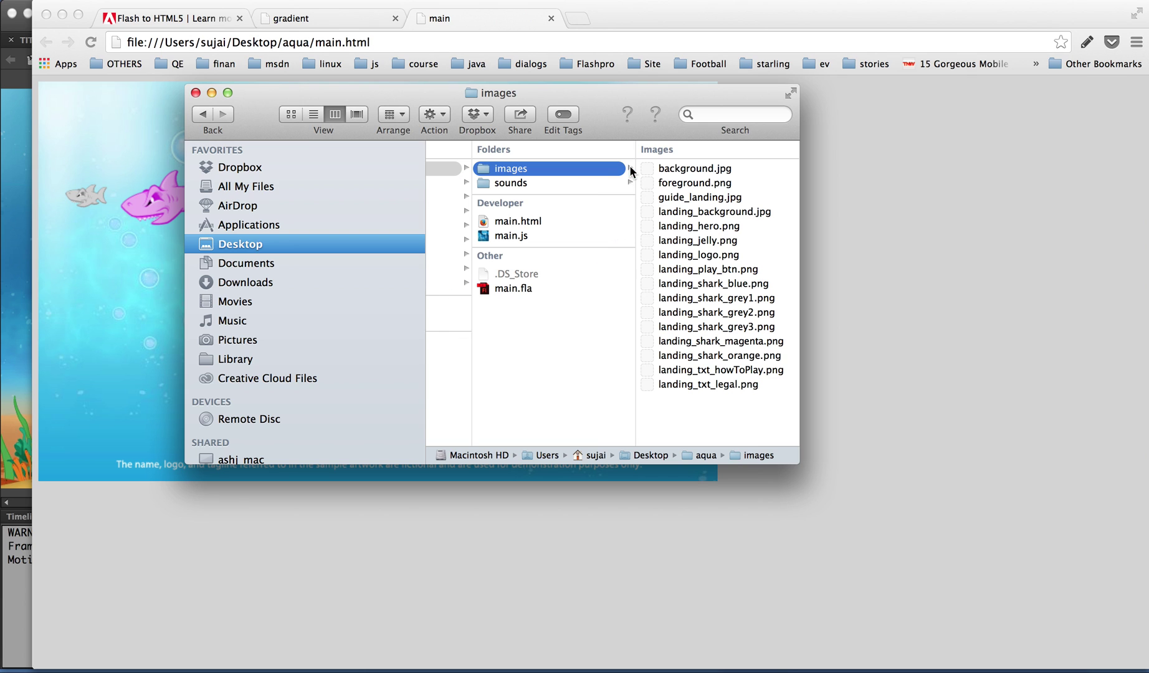
left_click(595, 185)
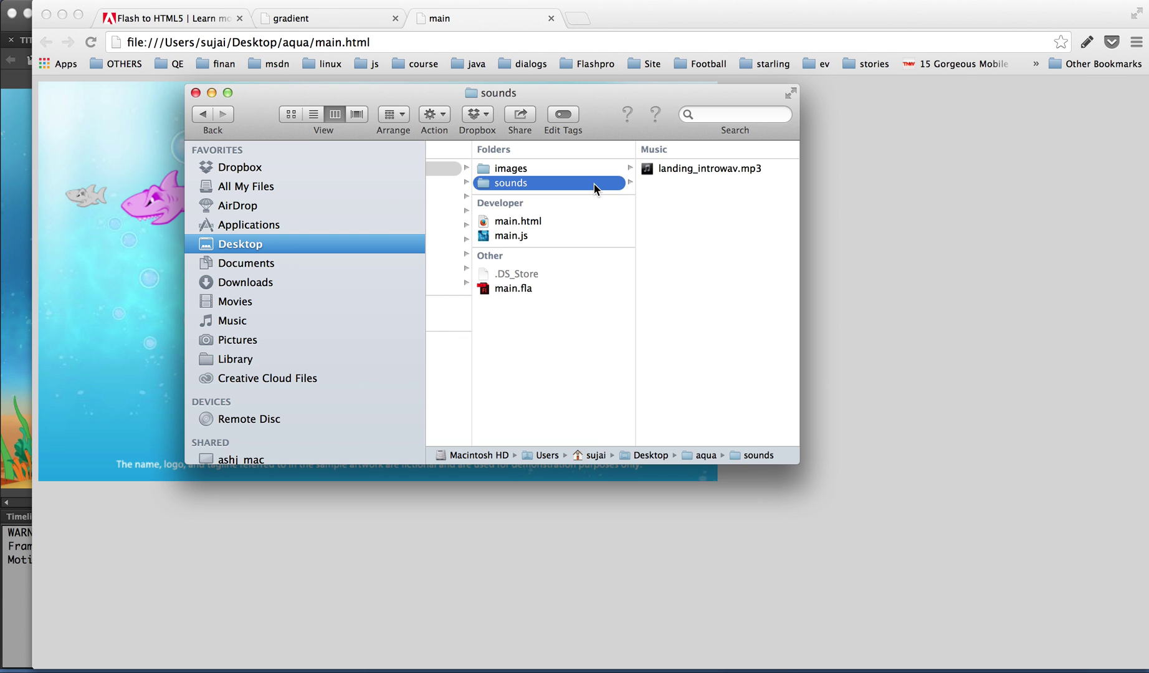